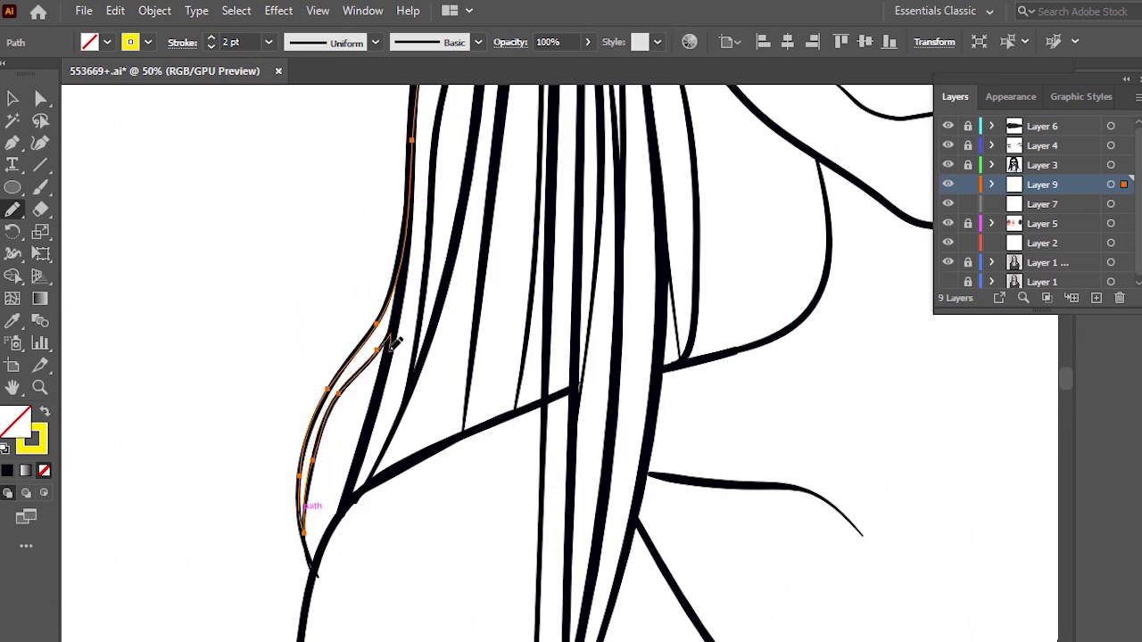
Trace the left hair's lower outline with the Pencil tool, along the shoulder and down to the tip of the front strand.
{"action": "scroll", "coordinate": [382, 432], "scroll_direction": "down", "scroll_amount": 1}
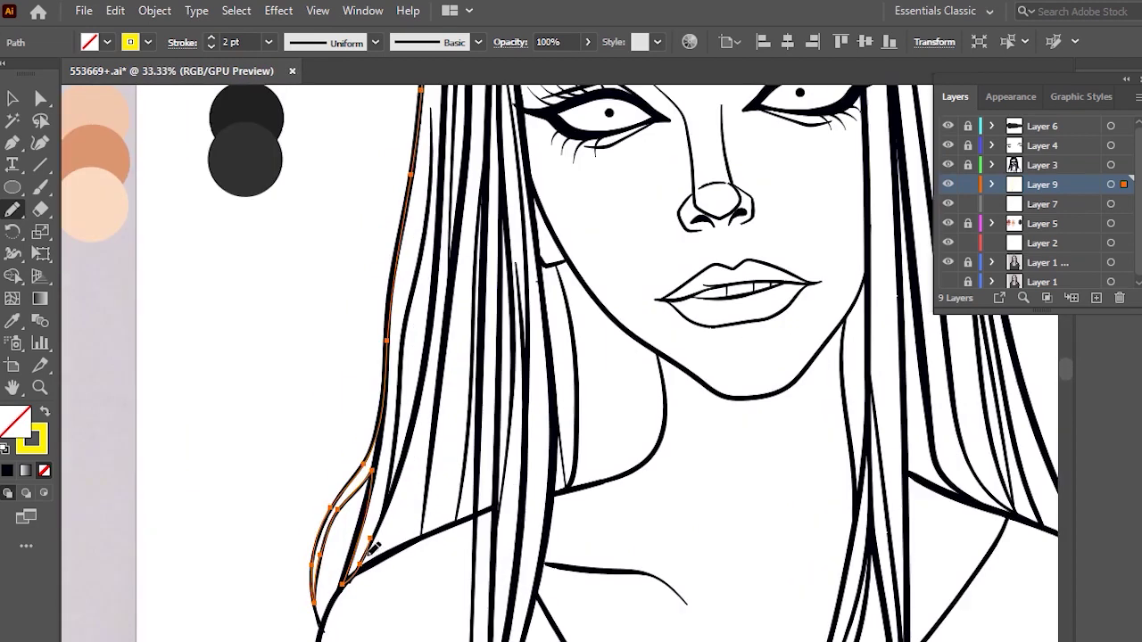
{"action": "left_click_drag", "start_coordinate": [468, 516], "coordinate": [472, 514]}
{"action": "scroll", "coordinate": [523, 408], "scroll_direction": "down", "scroll_amount": 3}
{"action": "left_click_drag", "start_coordinate": [472, 272], "coordinate": [471, 438]}
{"action": "key", "text": "ctrl+z"}
{"action": "left_click_drag", "start_coordinate": [472, 334], "coordinate": [474, 413]}
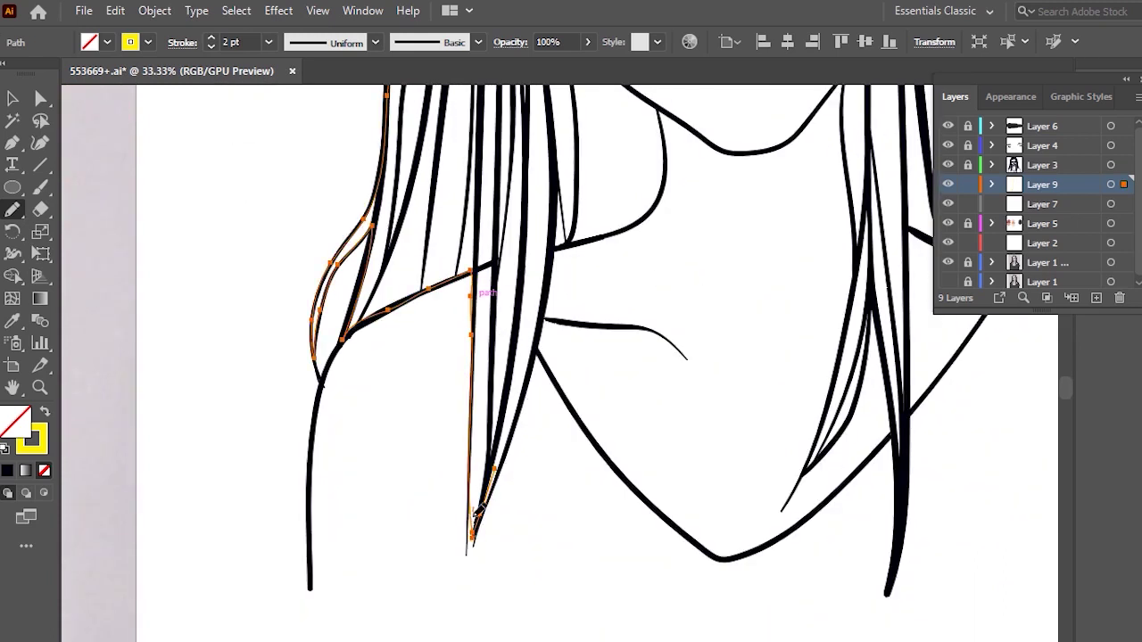
Continue the hair outline up the front strand, around the neck hair and jaw, and along the face to the hair parting.
{"action": "left_click_drag", "start_coordinate": [548, 260], "coordinate": [553, 184]}
{"action": "scroll", "coordinate": [560, 144], "scroll_direction": "up", "scroll_amount": 2}
{"action": "scroll", "coordinate": [560, 145], "scroll_direction": "down", "scroll_amount": 1}
{"action": "scroll", "coordinate": [695, 252], "scroll_direction": "up", "scroll_amount": 1}
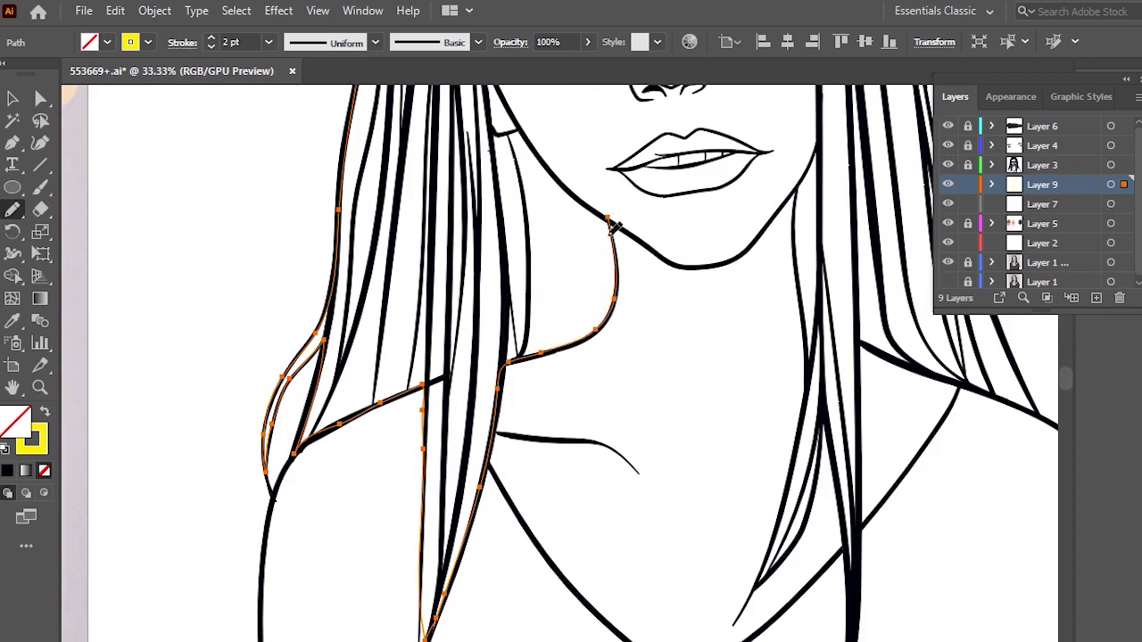
{"action": "scroll", "coordinate": [624, 205], "scroll_direction": "up", "scroll_amount": 3}
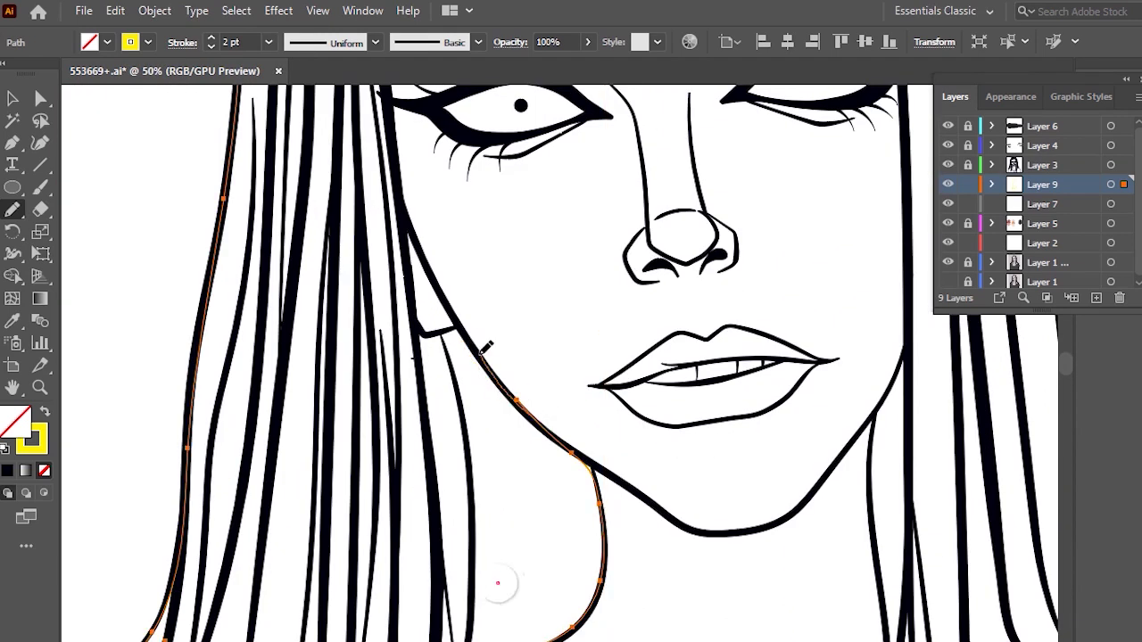
{"action": "scroll", "coordinate": [406, 498], "scroll_direction": "up", "scroll_amount": 4}
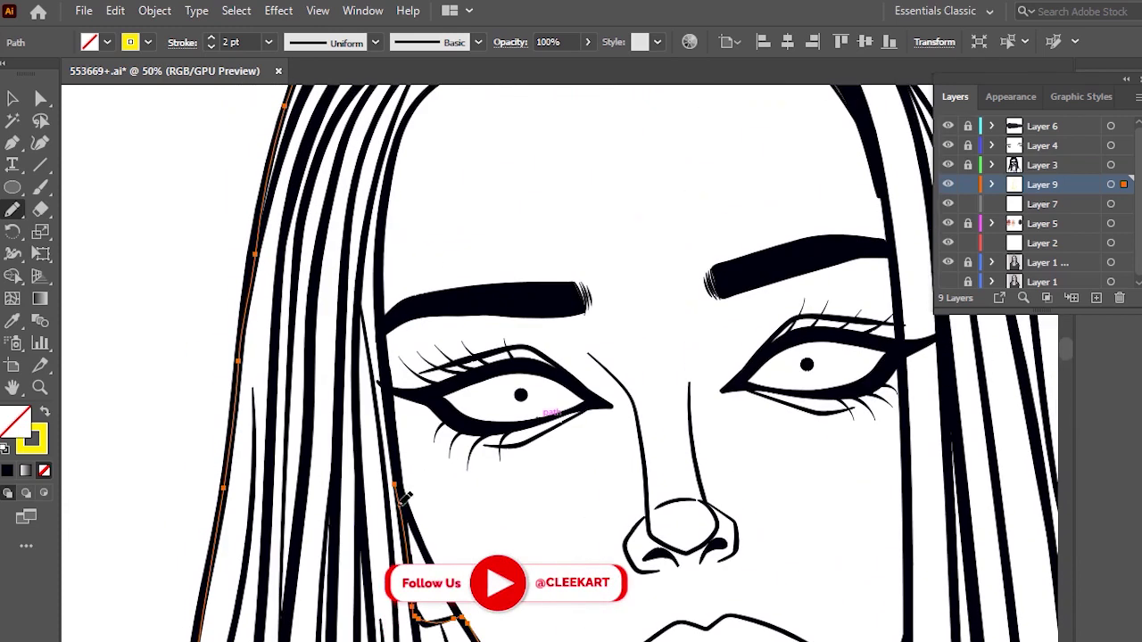
{"action": "scroll", "coordinate": [393, 268], "scroll_direction": "up", "scroll_amount": 3}
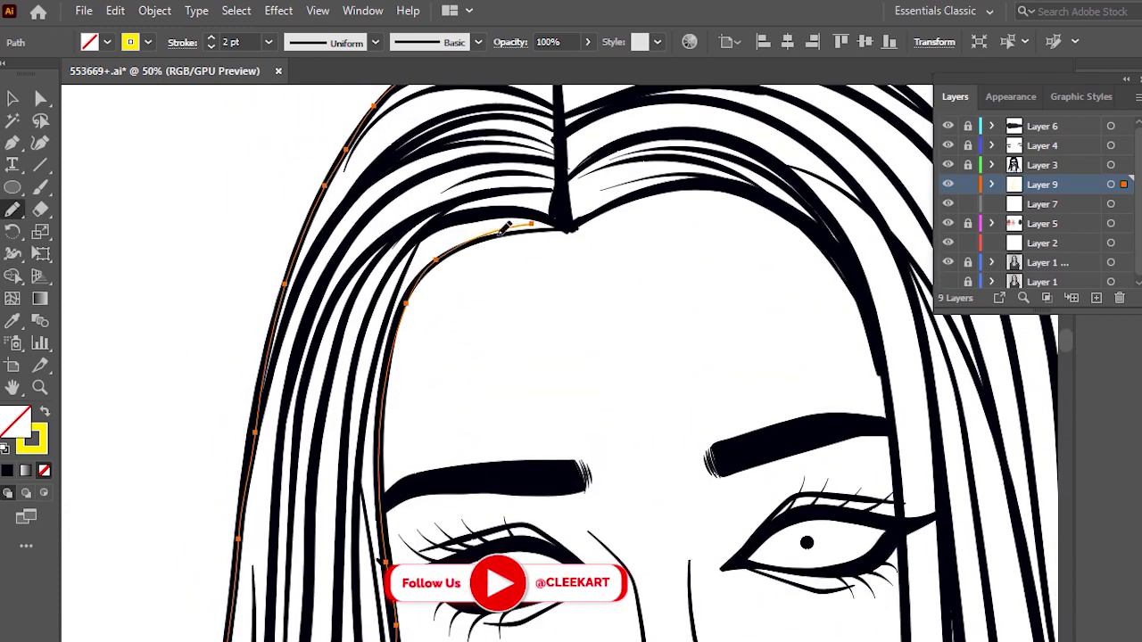
Trace the hairline from the parting across the forehead and down the right side of the face to the jaw.
{"action": "mouse_move", "coordinate": [515, 231]}
{"action": "left_mouse_down"}
{"action": "mouse_move", "coordinate": [701, 186]}
{"action": "mouse_move", "coordinate": [869, 333]}
{"action": "left_mouse_up"}
{"action": "mouse_move", "coordinate": [816, 271]}
{"action": "left_mouse_down"}
{"action": "mouse_move", "coordinate": [584, 216]}
{"action": "mouse_move", "coordinate": [622, 289]}
{"action": "left_mouse_up"}
{"action": "scroll", "coordinate": [584, 216], "scroll_direction": "down", "scroll_amount": 2}
{"action": "key", "text": "ctrl+z"}
{"action": "left_click_drag", "start_coordinate": [609, 188], "coordinate": [627, 408]}
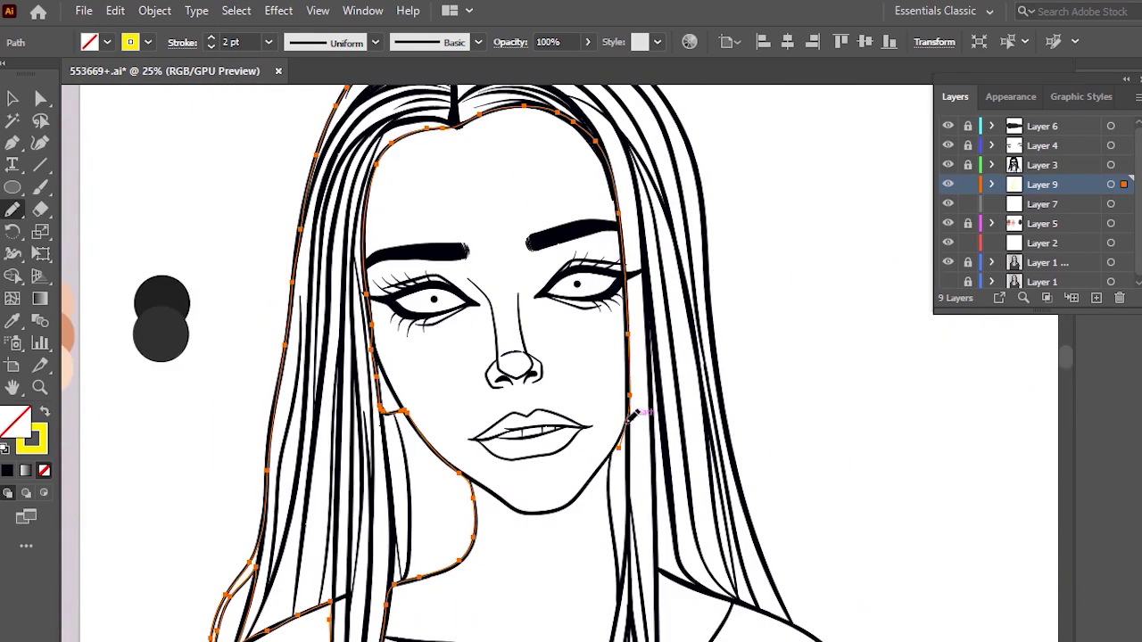
Trace the right front hair strands from the jaw down the neck to their tips and back up to the shoulder.
{"action": "scroll", "coordinate": [627, 431], "scroll_direction": "down", "scroll_amount": 1}
{"action": "scroll", "coordinate": [610, 406], "scroll_direction": "up", "scroll_amount": 2}
{"action": "left_click_drag", "start_coordinate": [606, 402], "coordinate": [496, 167]}
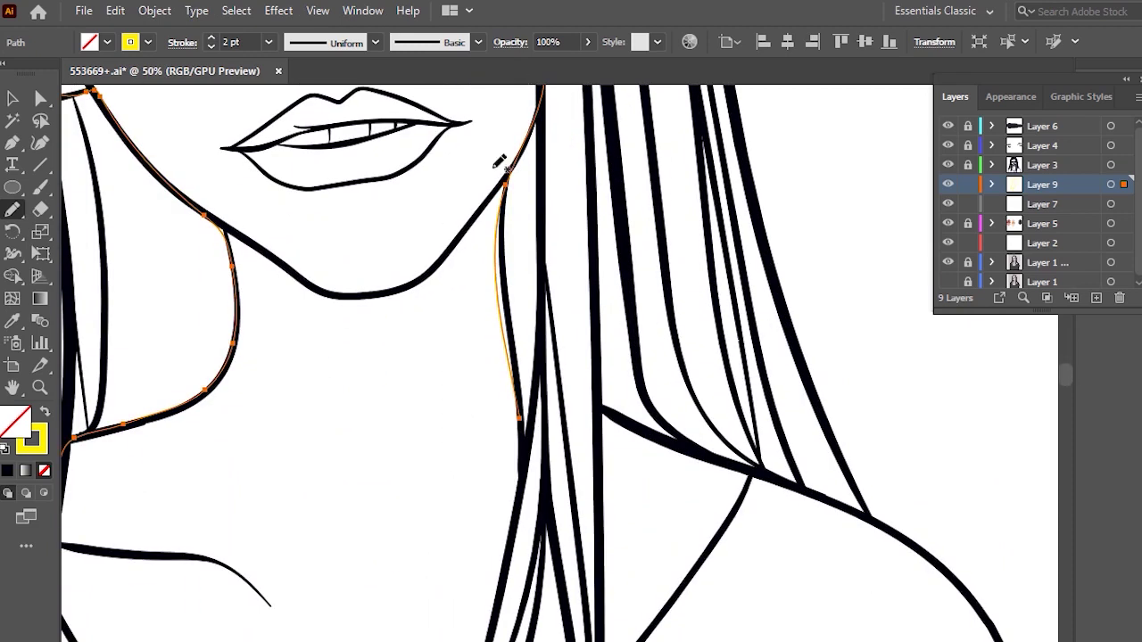
{"action": "left_click_drag", "start_coordinate": [526, 395], "coordinate": [526, 533]}
{"action": "scroll", "coordinate": [584, 437], "scroll_direction": "down", "scroll_amount": 1}
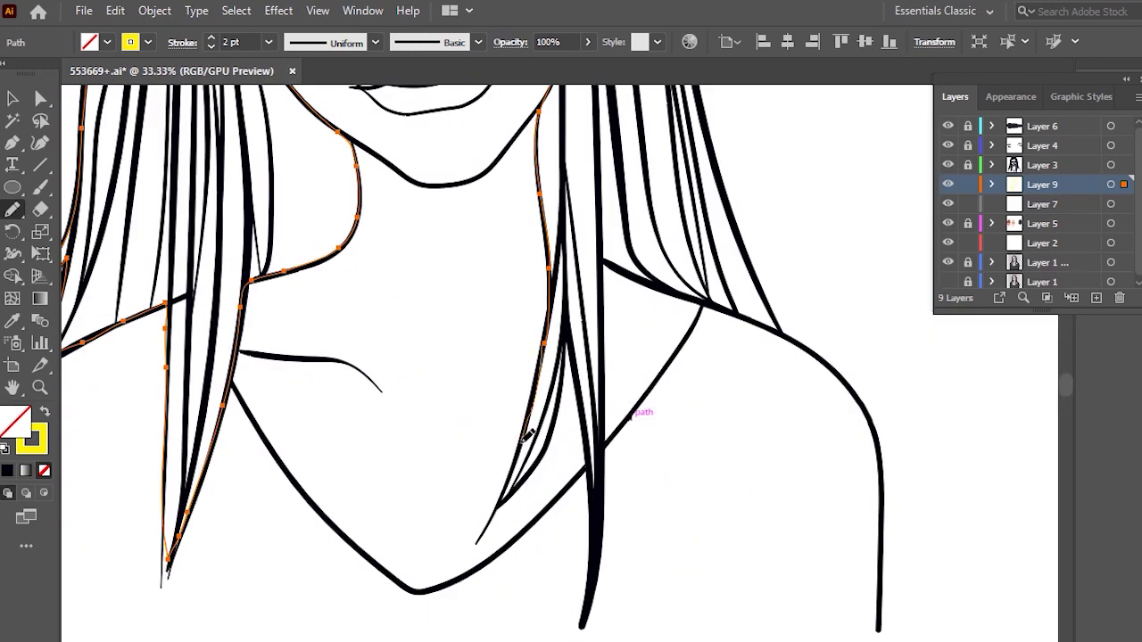
{"action": "mouse_move", "coordinate": [506, 495]}
{"action": "left_mouse_down"}
{"action": "mouse_move", "coordinate": [542, 457]}
{"action": "mouse_move", "coordinate": [555, 397]}
{"action": "left_mouse_up"}
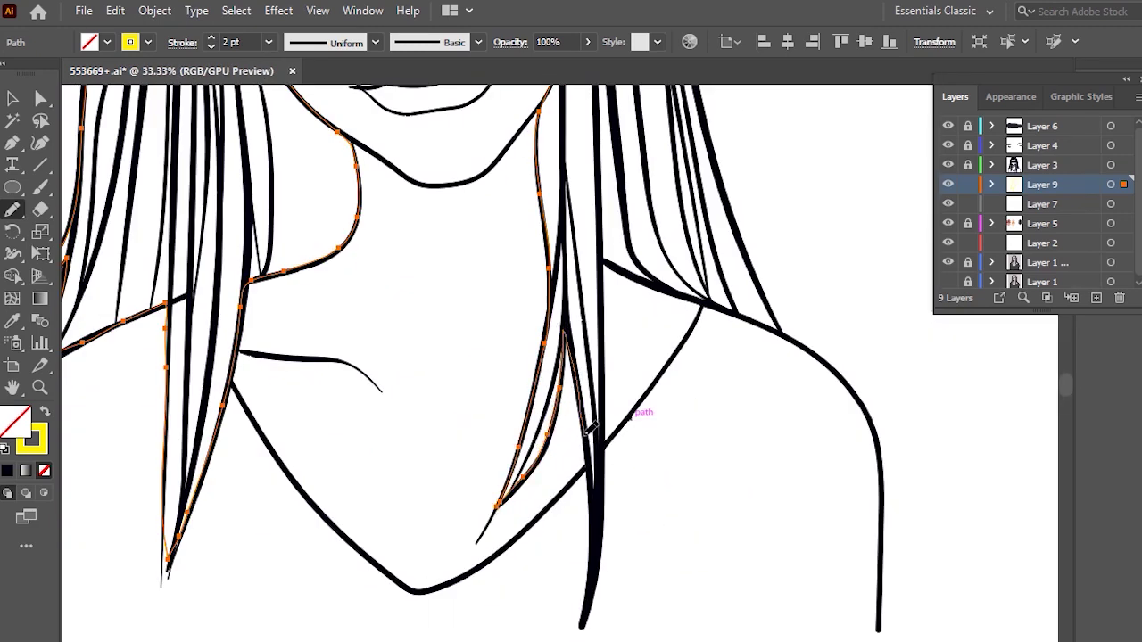
{"action": "left_click_drag", "start_coordinate": [603, 312], "coordinate": [619, 260]}
Finish the hair outline up the right outer edge and over the crown, and fill the shape with the near-black swatch color.
{"action": "scroll", "coordinate": [785, 326], "scroll_direction": "up", "scroll_amount": 5}
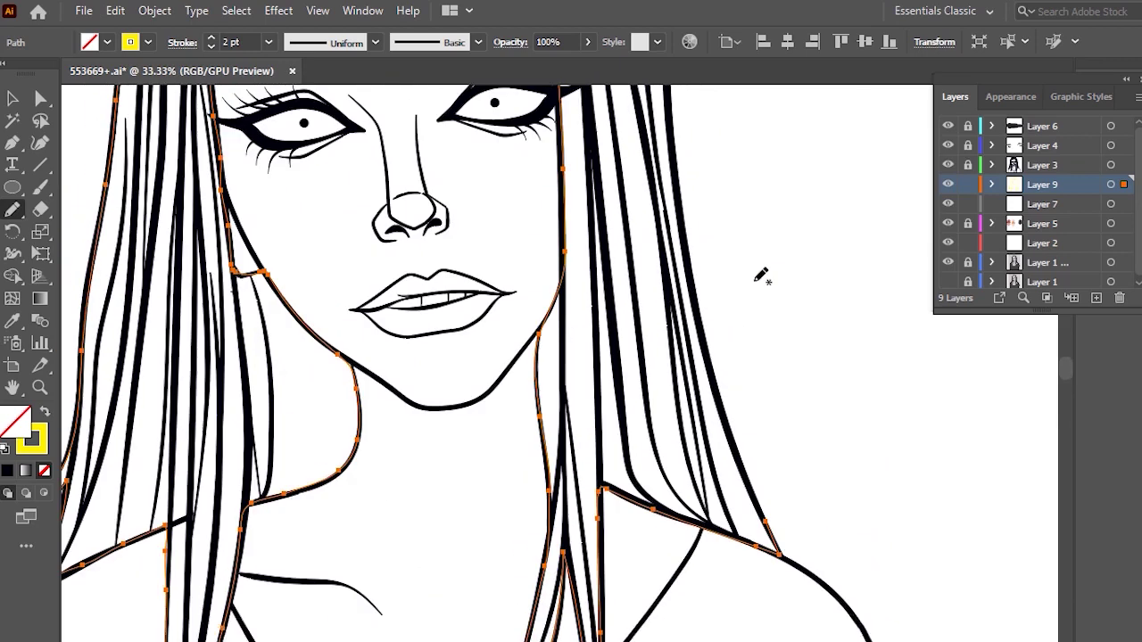
{"action": "left_click_drag", "start_coordinate": [714, 392], "coordinate": [702, 350]}
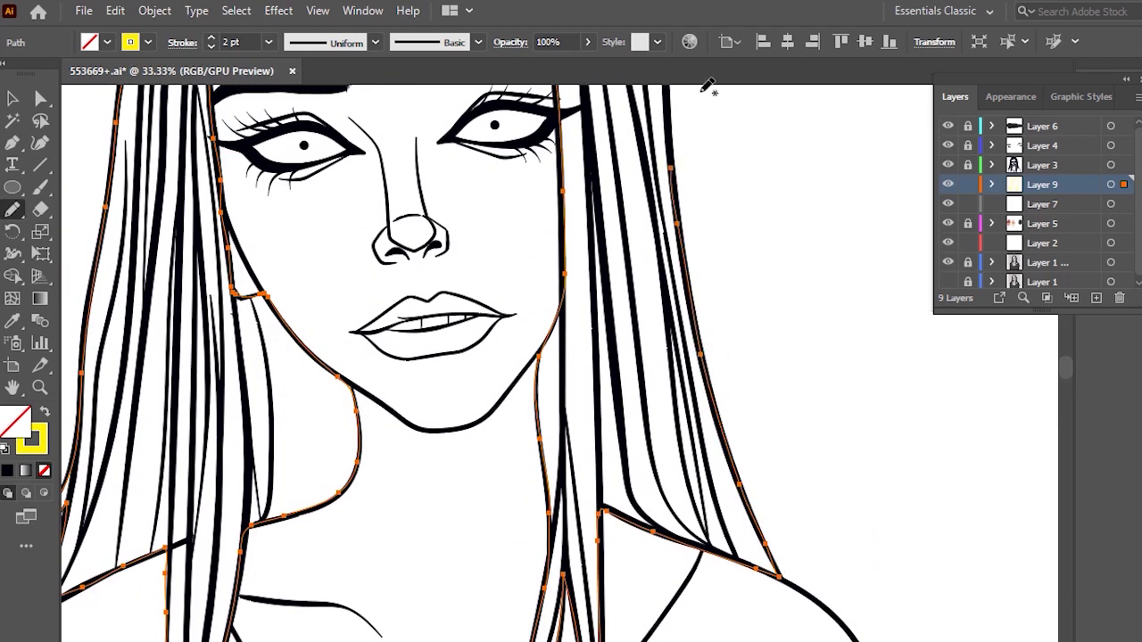
{"action": "scroll", "coordinate": [675, 326], "scroll_direction": "up", "scroll_amount": 6}
{"action": "mouse_move", "coordinate": [669, 392]}
{"action": "left_mouse_down"}
{"action": "mouse_move", "coordinate": [647, 239]}
{"action": "mouse_move", "coordinate": [604, 156]}
{"action": "left_mouse_up"}
{"action": "scroll", "coordinate": [552, 169], "scroll_direction": "up", "scroll_amount": 3}
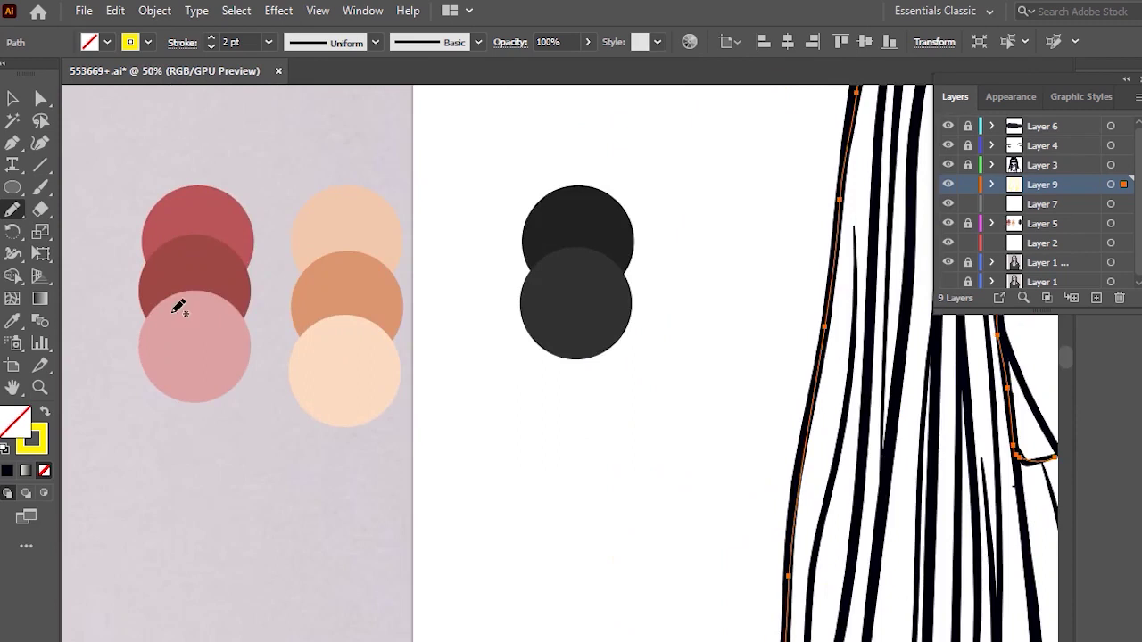
{"action": "scroll", "coordinate": [582, 234], "scroll_direction": "down", "scroll_amount": 4}
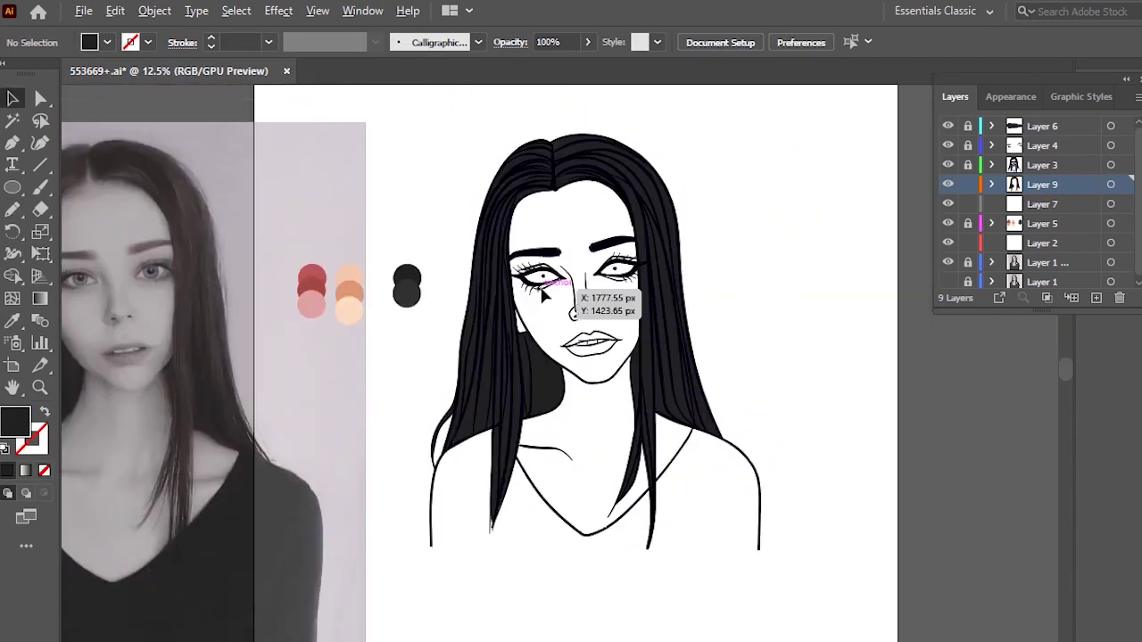
Lock Layer 9, add a new layer directly above Layer 7, and switch to the Pencil tool.
{"action": "scroll", "coordinate": [543, 292], "scroll_direction": "up", "scroll_amount": 2}
{"action": "scroll", "coordinate": [667, 211], "scroll_direction": "up", "scroll_amount": 3}
{"action": "scroll", "coordinate": [667, 212], "scroll_direction": "right", "scroll_amount": 3}
{"action": "left_click", "coordinate": [968, 185]}
{"action": "left_click", "coordinate": [1041, 204]}
{"action": "left_click", "coordinate": [1096, 298]}
{"action": "scroll", "coordinate": [619, 241], "scroll_direction": "down", "scroll_amount": 2}
{"action": "key", "text": "n"}
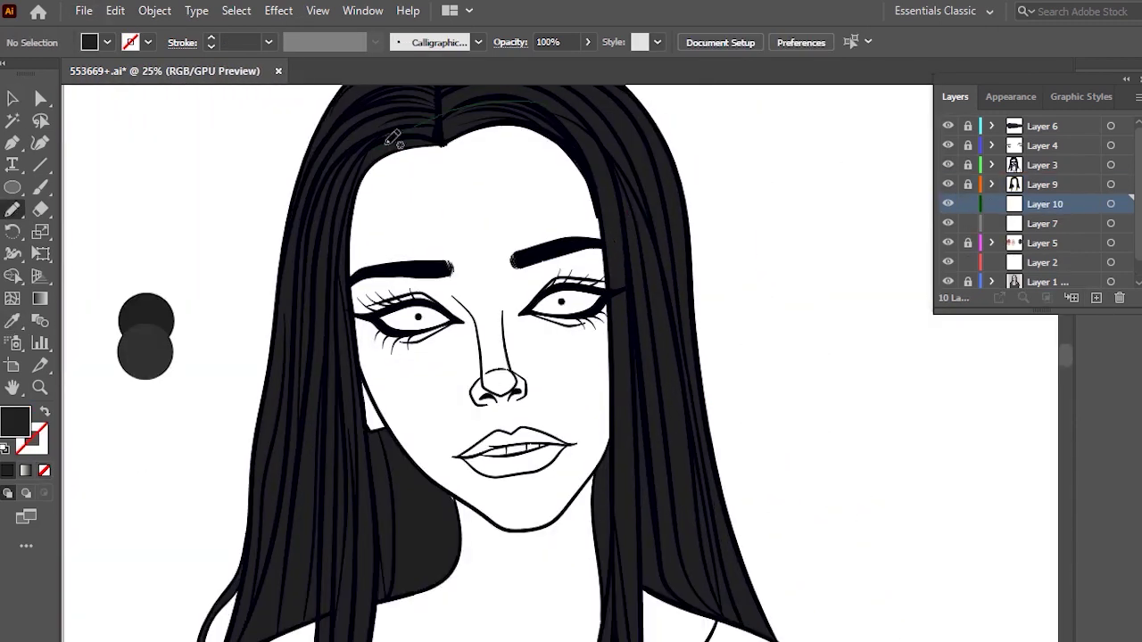
Trace the skin area of the face, neck and neckline on the new layer and fill it with the light peach swatch color.
{"action": "left_click_drag", "start_coordinate": [386, 143], "coordinate": [359, 624]}
{"action": "scroll", "coordinate": [404, 537], "scroll_direction": "down", "scroll_amount": 2}
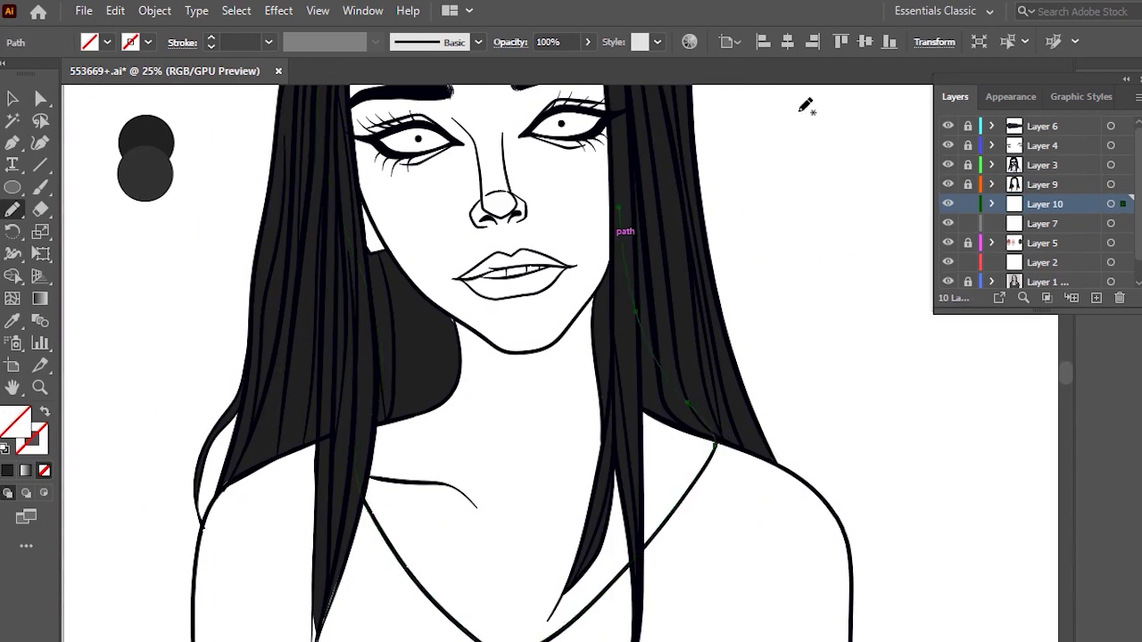
{"action": "scroll", "coordinate": [806, 105], "scroll_direction": "up", "scroll_amount": 1}
{"action": "scroll", "coordinate": [711, 314], "scroll_direction": "up", "scroll_amount": 4}
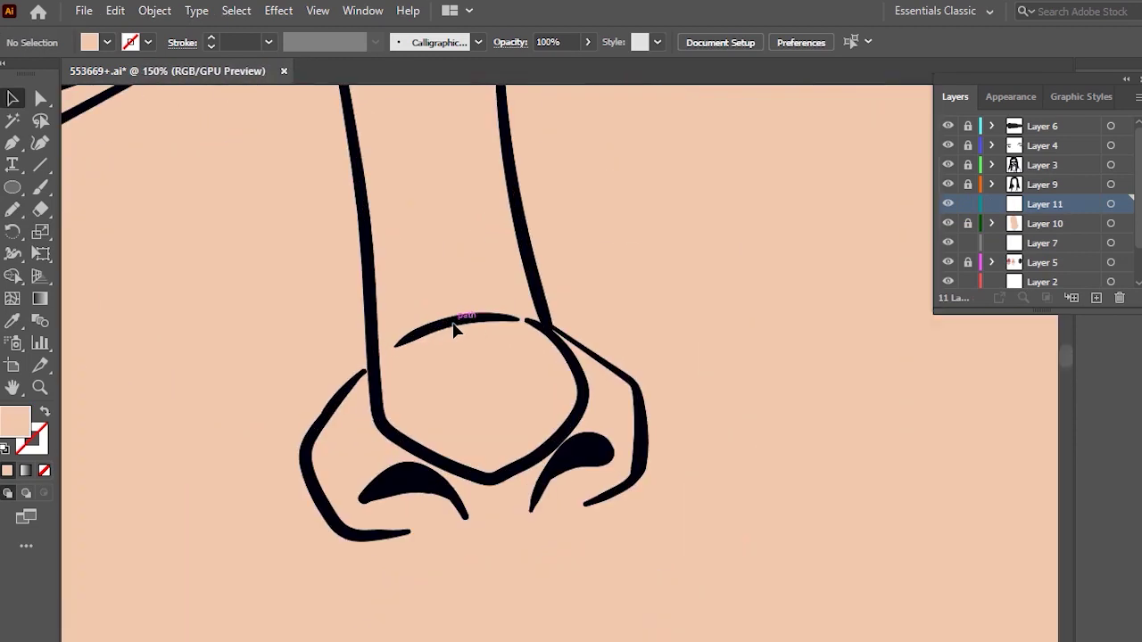
Outline the nose shadow around the nostrils, under the tip and up the left bridge with a 1 pt yellow Pencil stroke.
{"action": "key", "text": "n"}
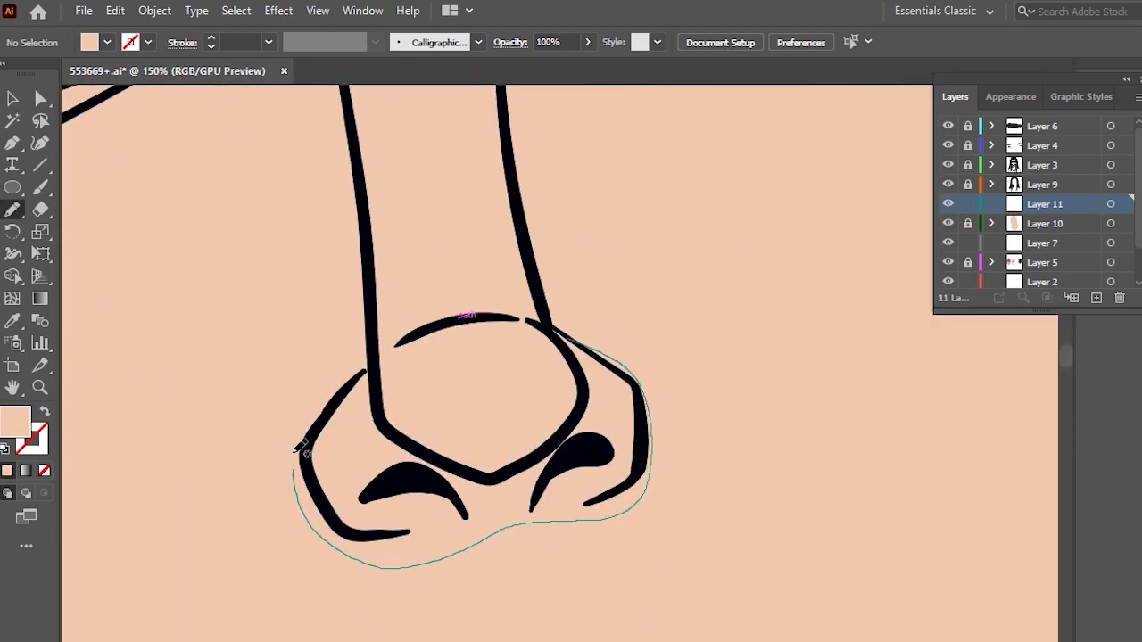
{"action": "left_click_drag", "start_coordinate": [302, 451], "coordinate": [359, 328]}
{"action": "left_click_drag", "start_coordinate": [407, 450], "coordinate": [363, 378]}
{"action": "key", "text": "ctrl+z"}
{"action": "left_click_drag", "start_coordinate": [566, 337], "coordinate": [636, 425]}
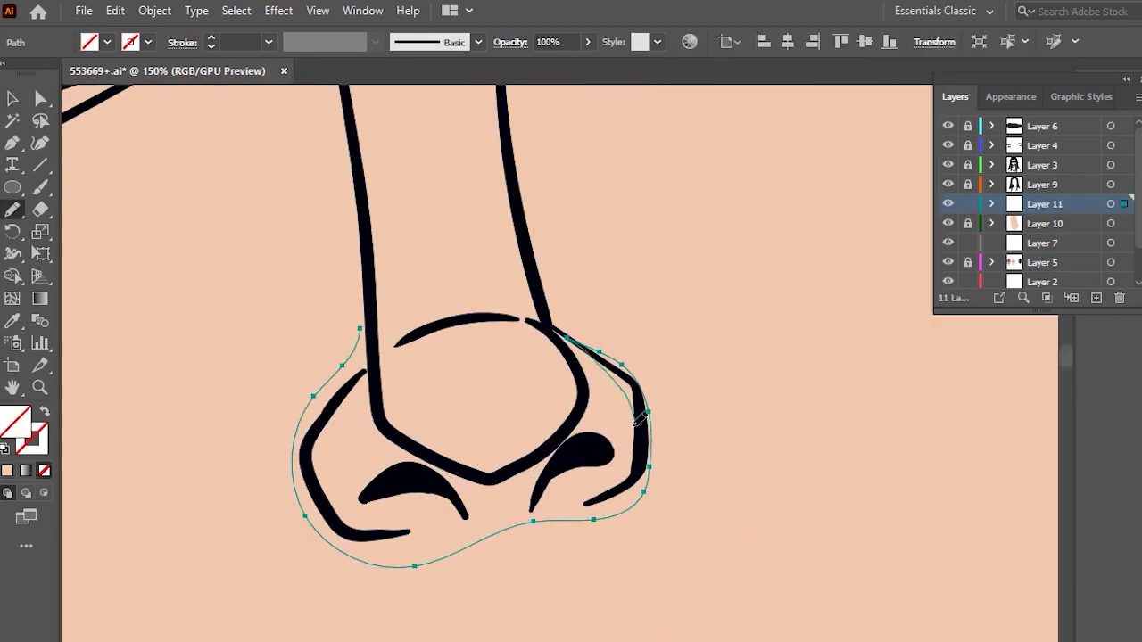
{"action": "left_click", "coordinate": [269, 42]}
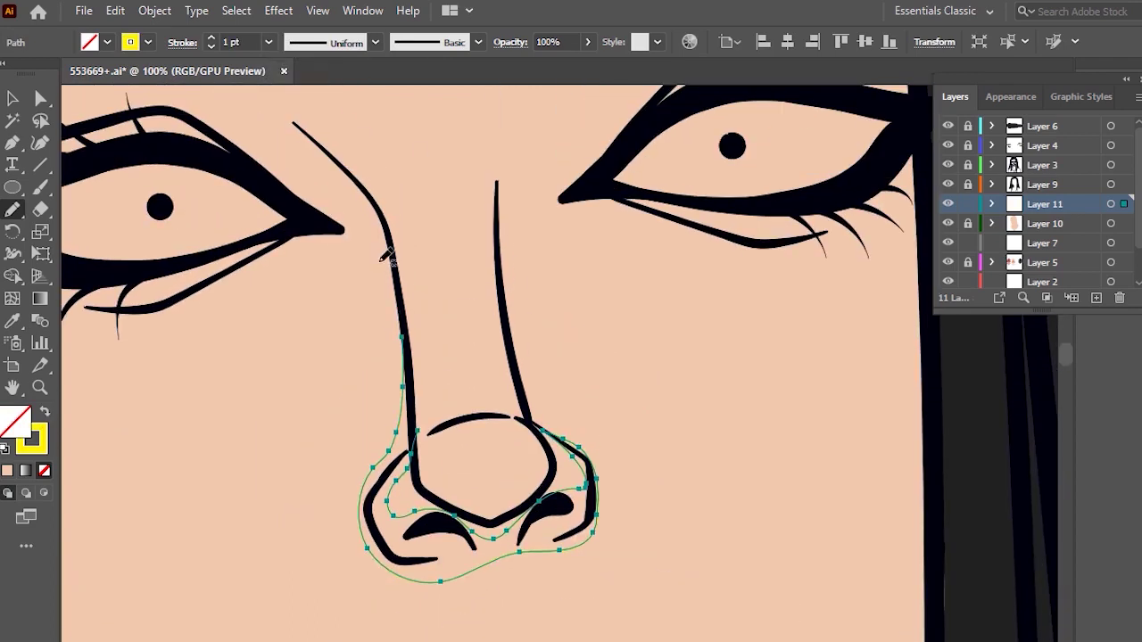
{"action": "left_click_drag", "start_coordinate": [389, 258], "coordinate": [412, 433]}
{"action": "key", "text": "ctrl+z"}
{"action": "scroll", "coordinate": [392, 204], "scroll_direction": "down", "scroll_amount": 3}
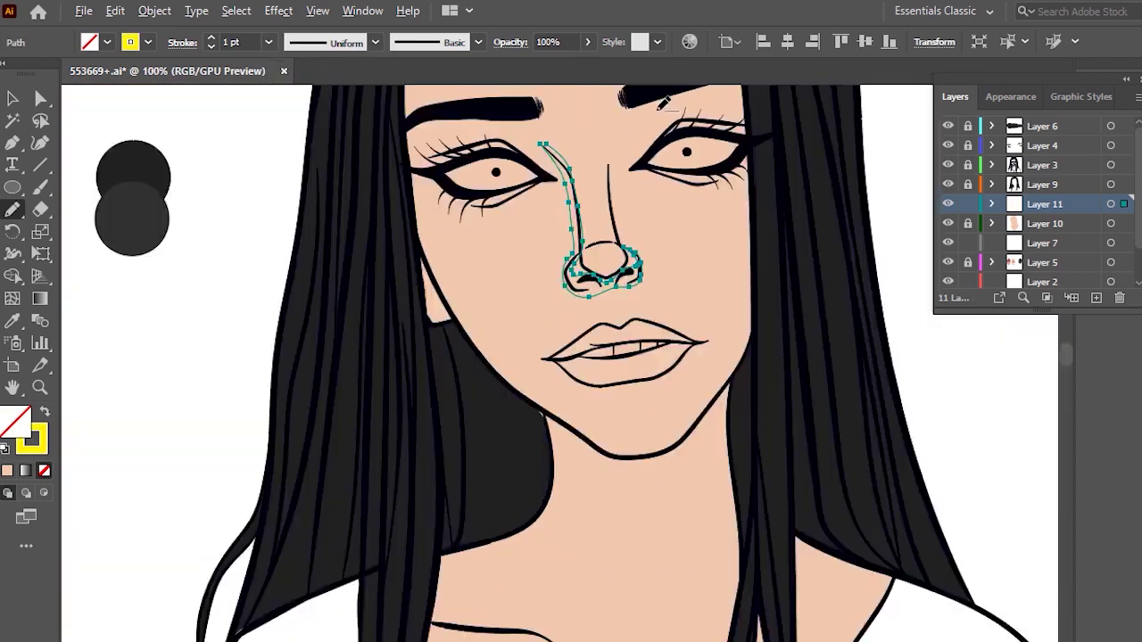
Extend the nose shadow outline around the left eye and eyebrow, and draw a closed shape between the eyebrow and upper lashes.
{"action": "scroll", "coordinate": [652, 412], "scroll_direction": "up", "scroll_amount": 2}
{"action": "left_click_drag", "start_coordinate": [512, 319], "coordinate": [344, 359]}
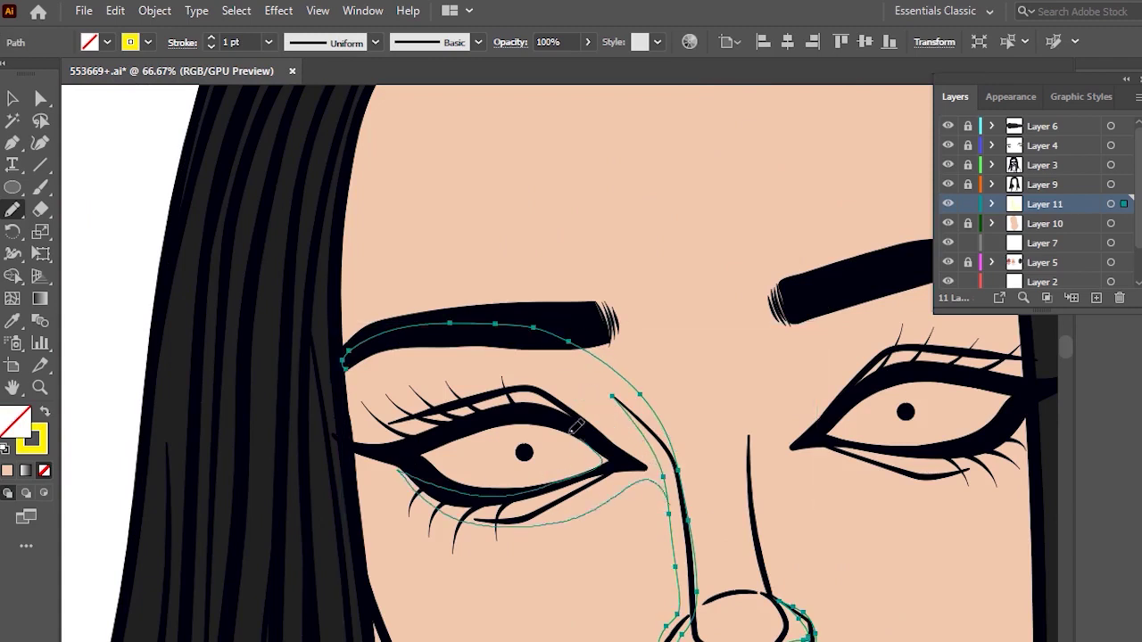
{"action": "scroll", "coordinate": [224, 383], "scroll_direction": "down", "scroll_amount": 2}
{"action": "scroll", "coordinate": [605, 382], "scroll_direction": "up", "scroll_amount": 3}
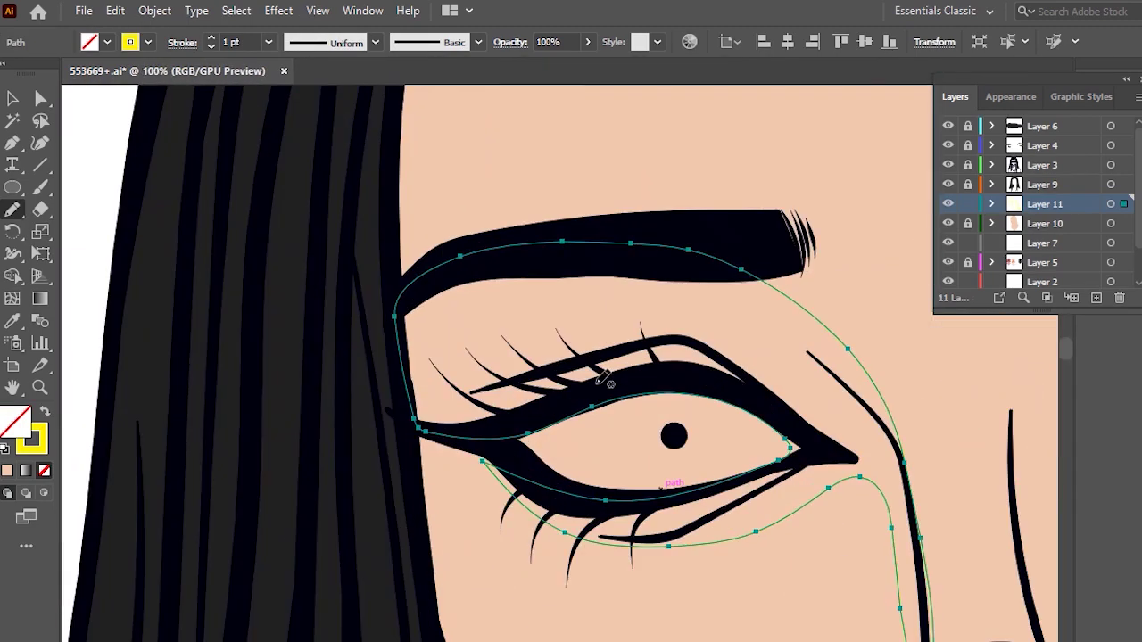
{"action": "key", "text": "ctrl+z"}
{"action": "mouse_move", "coordinate": [427, 383]}
{"action": "left_mouse_down"}
{"action": "mouse_move", "coordinate": [668, 313]}
{"action": "mouse_move", "coordinate": [444, 372]}
{"action": "mouse_move", "coordinate": [593, 279]}
{"action": "left_mouse_up"}
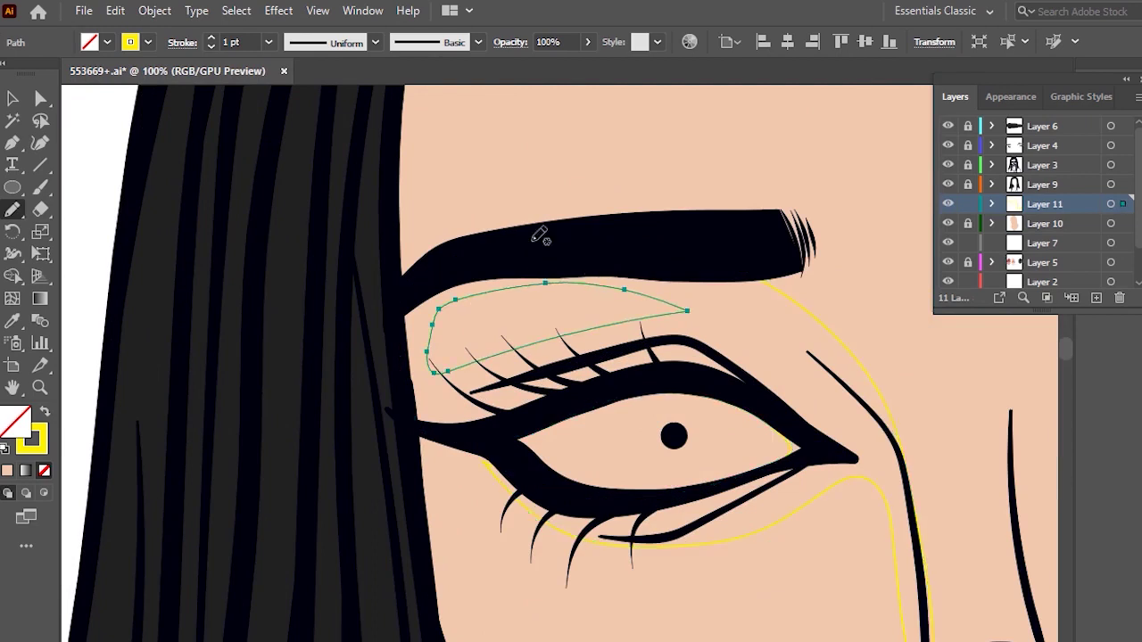
Select both left eye outlines and subtract the upper lid shape from the shadow with the Shape Builder tool.
{"action": "scroll", "coordinate": [540, 234], "scroll_direction": "down", "scroll_amount": 3}
{"action": "scroll", "coordinate": [738, 308], "scroll_direction": "up", "scroll_amount": 4}
{"action": "key", "text": "v"}
{"action": "left_click", "coordinate": [282, 124], "text": "shift"}
{"action": "scroll", "coordinate": [571, 267], "scroll_direction": "down", "scroll_amount": 2}
{"action": "scroll", "coordinate": [134, 134], "scroll_direction": "up", "scroll_amount": 1}
{"action": "left_click", "coordinate": [13, 276]}
{"action": "left_click", "coordinate": [250, 234], "text": "alt"}
{"action": "left_click", "coordinate": [13, 99]}
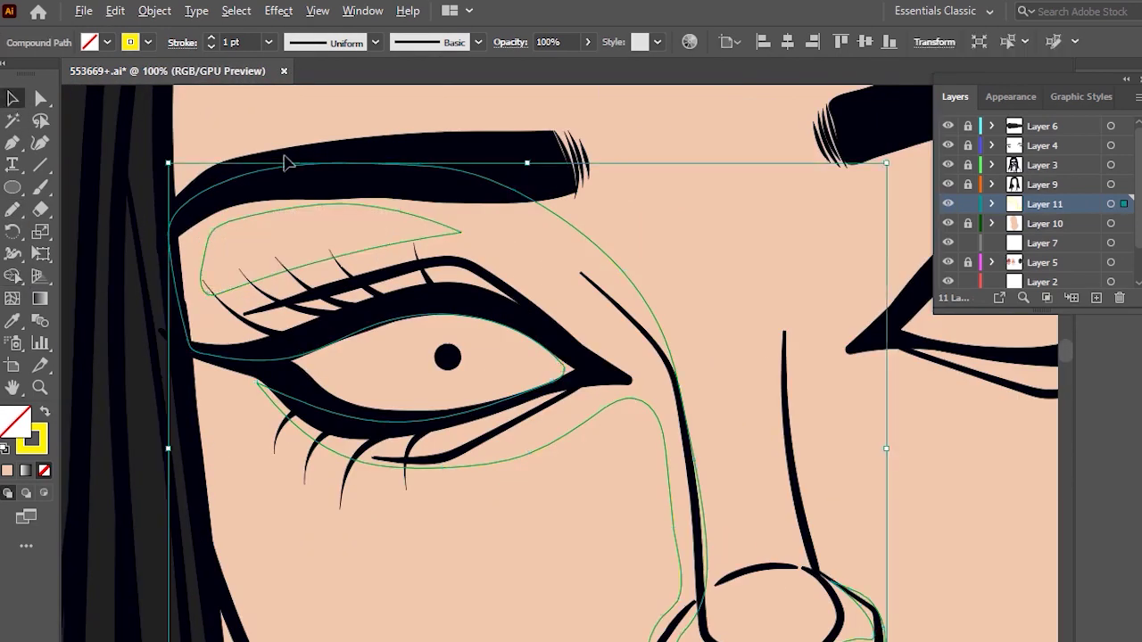
Change the stroke of the left eye and nose shadow outline to red at 3 pt.
{"action": "left_click", "coordinate": [308, 250]}
{"action": "scroll", "coordinate": [313, 324], "scroll_direction": "down", "scroll_amount": 2}
{"action": "left_click", "coordinate": [467, 300]}
{"action": "left_click", "coordinate": [148, 42]}
{"action": "left_click", "coordinate": [60, 74]}
{"action": "left_click", "coordinate": [268, 43]}
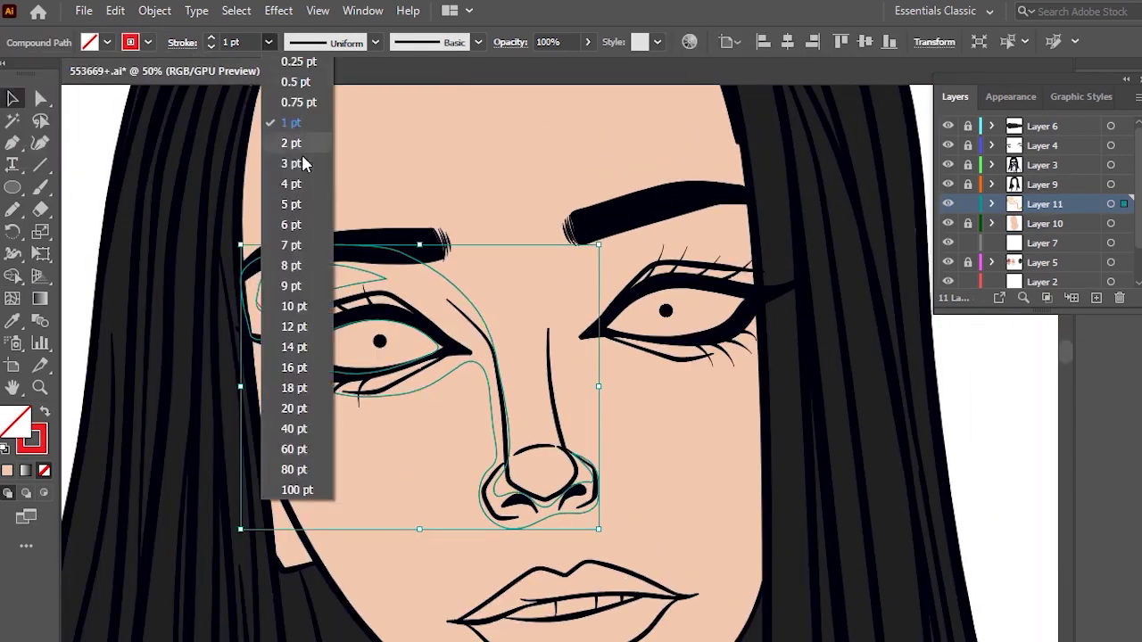
{"action": "left_click", "coordinate": [304, 164]}
{"action": "left_click", "coordinate": [691, 265]}
Outline the right eye's shadow with the Pencil tool, from the eyebrow down the inner corner and along the lower lashes.
{"action": "scroll", "coordinate": [691, 264], "scroll_direction": "up", "scroll_amount": 1}
{"action": "scroll", "coordinate": [692, 265], "scroll_direction": "down", "scroll_amount": 2}
{"action": "scroll", "coordinate": [745, 245], "scroll_direction": "up", "scroll_amount": 2}
{"action": "key", "text": "n"}
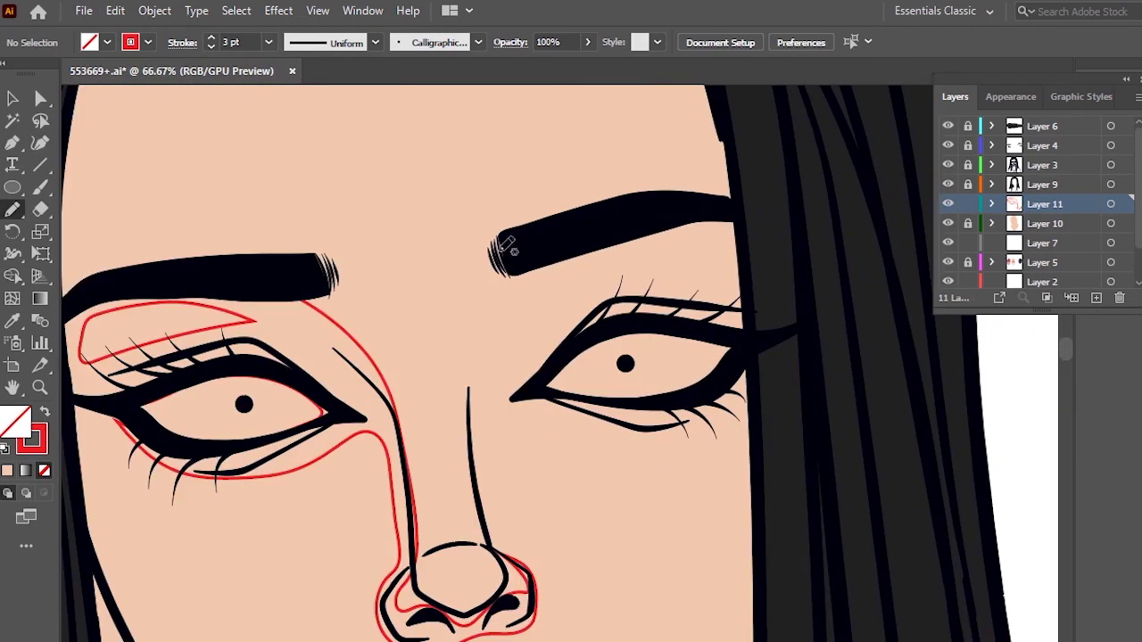
{"action": "mouse_move", "coordinate": [596, 222]}
{"action": "left_mouse_down"}
{"action": "mouse_move", "coordinate": [518, 318]}
{"action": "mouse_move", "coordinate": [506, 430]}
{"action": "left_mouse_up"}
{"action": "left_click_drag", "start_coordinate": [540, 270], "coordinate": [506, 430]}
{"action": "left_click_drag", "start_coordinate": [566, 230], "coordinate": [477, 397]}
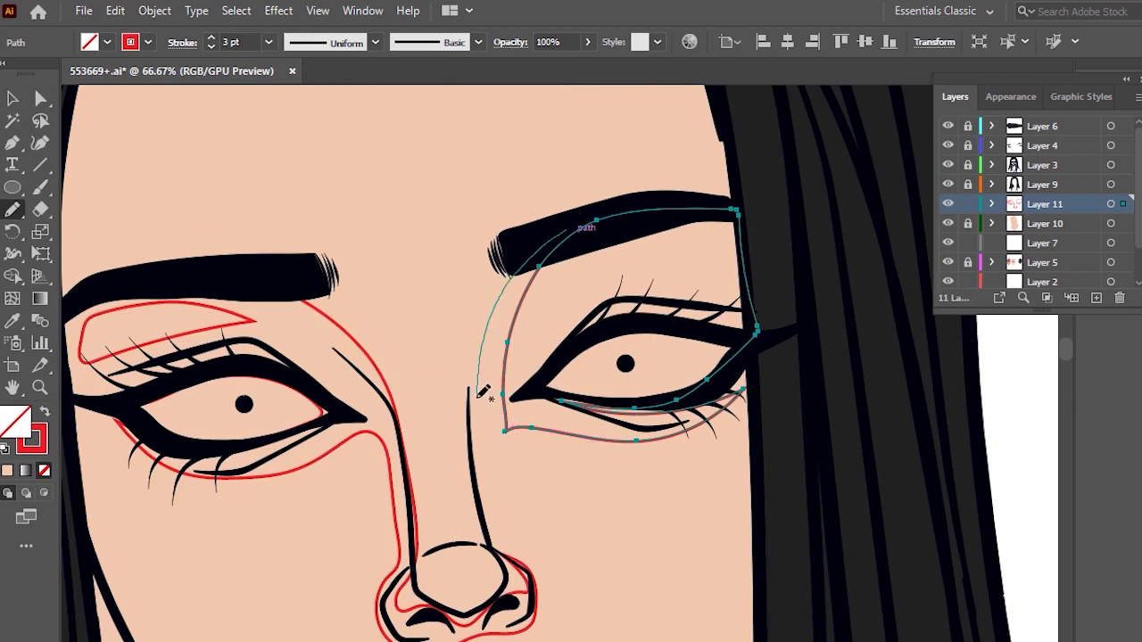
{"action": "left_click_drag", "start_coordinate": [709, 409], "coordinate": [719, 403]}
{"action": "key", "text": "ctrl+z"}
{"action": "mouse_move", "coordinate": [719, 401]}
{"action": "left_mouse_down"}
{"action": "mouse_move", "coordinate": [487, 415]}
{"action": "mouse_move", "coordinate": [599, 222]}
{"action": "left_mouse_up"}
{"action": "mouse_move", "coordinate": [579, 422]}
{"action": "left_mouse_down"}
{"action": "mouse_move", "coordinate": [601, 428]}
{"action": "mouse_move", "coordinate": [752, 384]}
{"action": "left_mouse_up"}
{"action": "left_click_drag", "start_coordinate": [670, 419], "coordinate": [736, 399]}
Draw a closed shape on the right upper lid and subtract it from the eye shadow with the Shape Builder tool.
{"action": "left_click_drag", "start_coordinate": [724, 273], "coordinate": [641, 246]}
{"action": "key", "text": "v"}
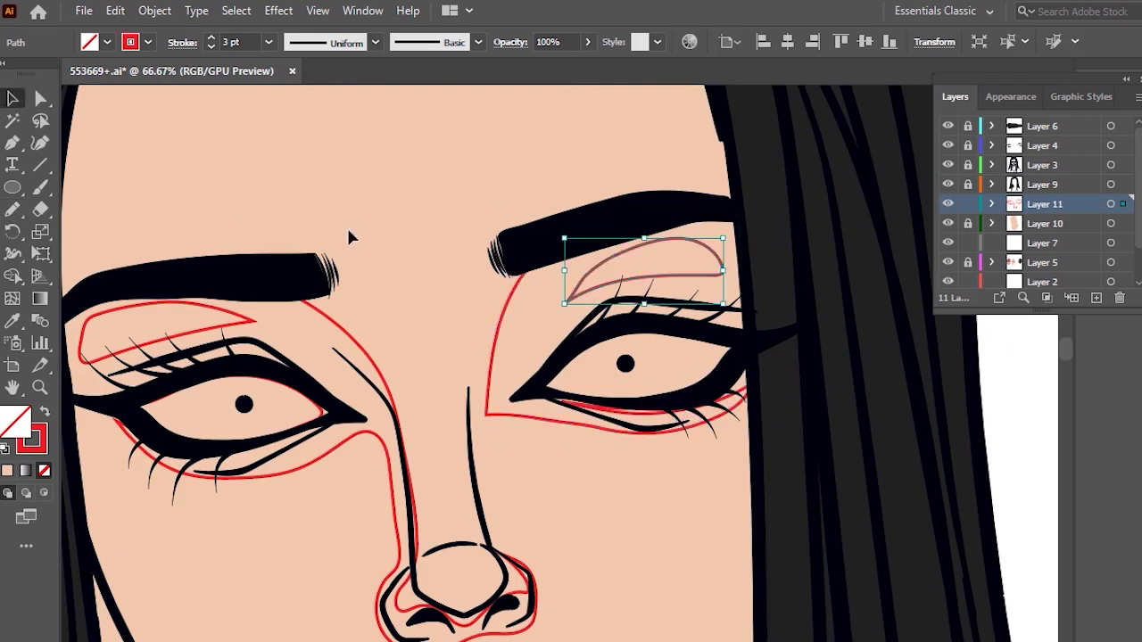
{"action": "left_click_drag", "start_coordinate": [346, 227], "coordinate": [606, 294]}
{"action": "left_click", "coordinate": [12, 277]}
{"action": "left_click", "coordinate": [624, 265], "text": "alt"}
{"action": "key", "text": "v"}
{"action": "left_click", "coordinate": [439, 162]}
Outline the forehead shadow as a band following the hairline from the right eyebrow to the left eyebrow.
{"action": "scroll", "coordinate": [506, 250], "scroll_direction": "down", "scroll_amount": 1}
{"action": "mouse_move", "coordinate": [505, 251]}
{"action": "left_mouse_down"}
{"action": "mouse_move", "coordinate": [510, 300]}
{"action": "mouse_move", "coordinate": [578, 426]}
{"action": "left_mouse_up"}
{"action": "key", "text": "n"}
{"action": "mouse_move", "coordinate": [737, 329]}
{"action": "left_mouse_down"}
{"action": "mouse_move", "coordinate": [610, 160]}
{"action": "mouse_move", "coordinate": [231, 253]}
{"action": "mouse_move", "coordinate": [266, 454]}
{"action": "left_mouse_up"}
{"action": "scroll", "coordinate": [339, 366], "scroll_direction": "down", "scroll_amount": 3}
{"action": "scroll", "coordinate": [428, 283], "scroll_direction": "up", "scroll_amount": 2}
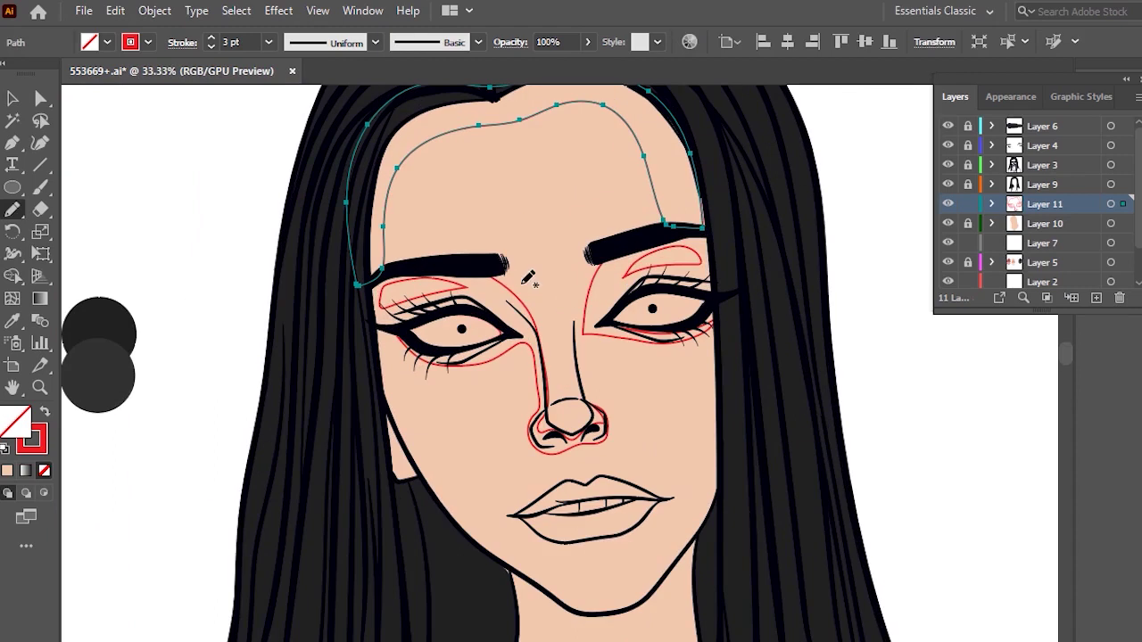
Extend the forehead shadow outline down the left cheek to the chin and back up past the neck and ear.
{"action": "left_click_drag", "start_coordinate": [484, 470], "coordinate": [504, 506]}
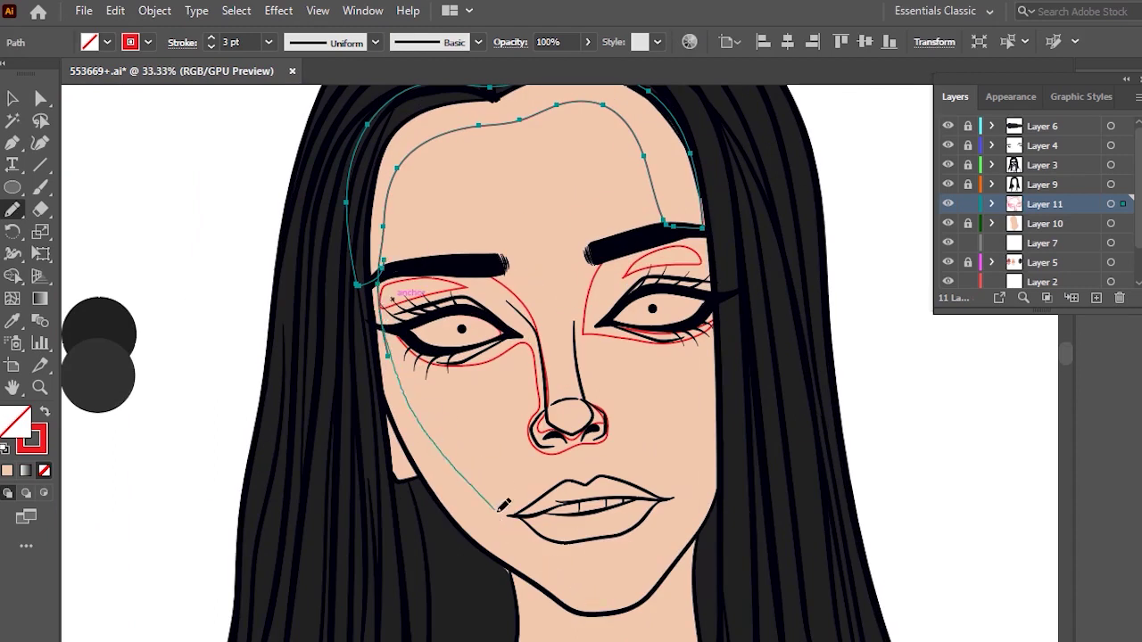
{"action": "left_click_drag", "start_coordinate": [404, 456], "coordinate": [354, 275]}
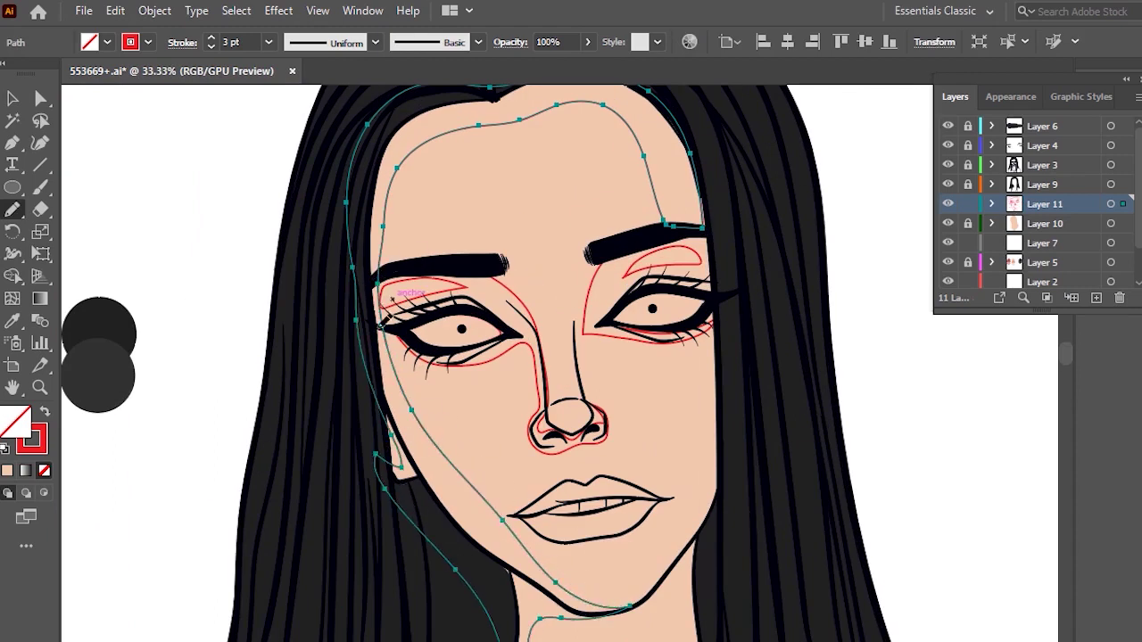
{"action": "scroll", "coordinate": [456, 326], "scroll_direction": "down", "scroll_amount": 2}
{"action": "scroll", "coordinate": [522, 212], "scroll_direction": "up", "scroll_amount": 2}
{"action": "mouse_move", "coordinate": [630, 335]}
{"action": "left_mouse_down"}
{"action": "mouse_move", "coordinate": [387, 241]}
{"action": "mouse_move", "coordinate": [322, 334]}
{"action": "left_mouse_up"}
{"action": "scroll", "coordinate": [473, 321], "scroll_direction": "down", "scroll_amount": 2}
{"action": "scroll", "coordinate": [541, 500], "scroll_direction": "up", "scroll_amount": 2}
Outline a narrow shadow along the right cheek, from the outer corner of the eye down to the jaw.
{"action": "left_click_drag", "start_coordinate": [604, 241], "coordinate": [617, 332]}
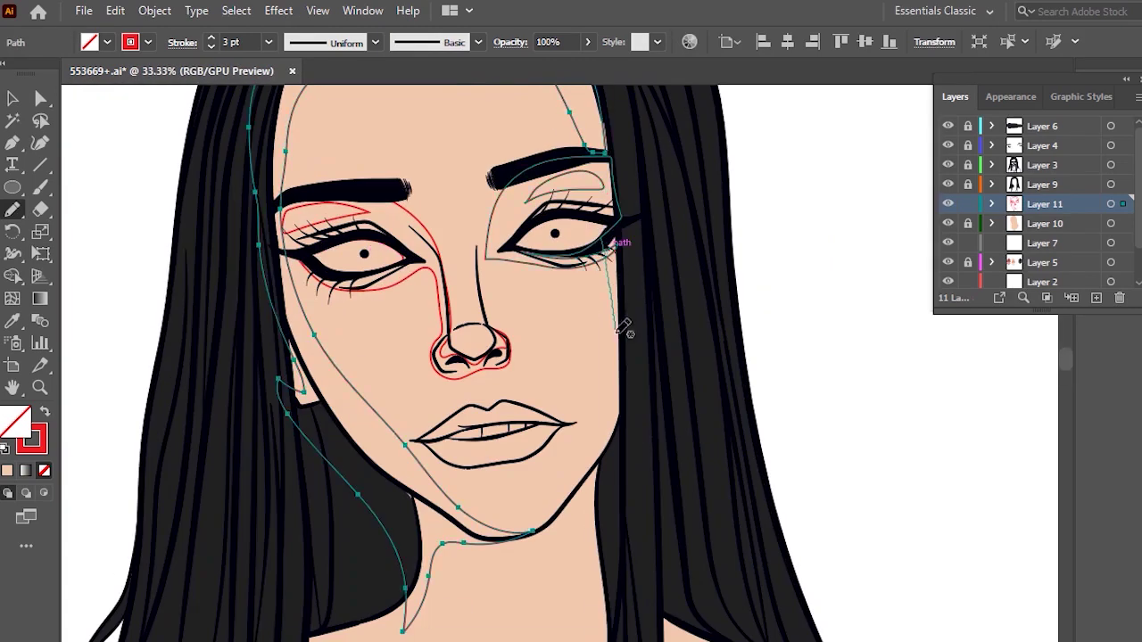
{"action": "left_click_drag", "start_coordinate": [632, 242], "coordinate": [622, 232]}
{"action": "mouse_move", "coordinate": [611, 296]}
{"action": "left_mouse_down"}
{"action": "mouse_move", "coordinate": [622, 357]}
{"action": "mouse_move", "coordinate": [597, 460]}
{"action": "left_mouse_up"}
{"action": "mouse_move", "coordinate": [606, 260]}
{"action": "left_mouse_down"}
{"action": "mouse_move", "coordinate": [596, 457]}
{"action": "mouse_move", "coordinate": [613, 374]}
{"action": "mouse_move", "coordinate": [578, 489]}
{"action": "left_mouse_up"}
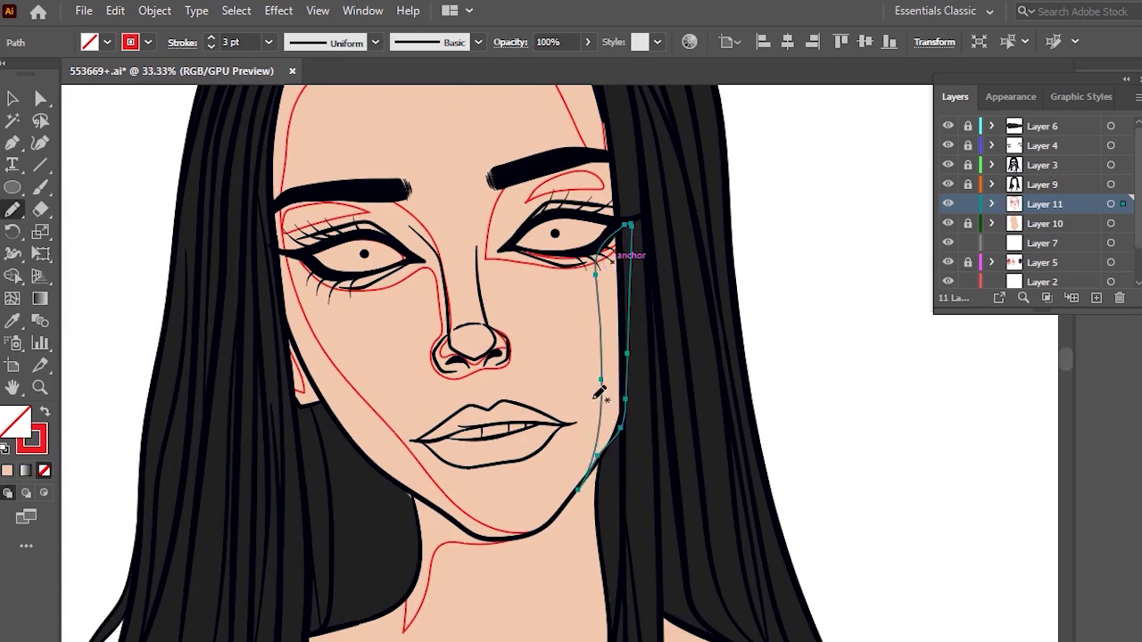
{"action": "left_click_drag", "start_coordinate": [628, 227], "coordinate": [603, 455]}
{"action": "left_click_drag", "start_coordinate": [634, 227], "coordinate": [608, 424]}
Draw a thin closed shadow shape along the underside of the lower lip.
{"action": "mouse_move", "coordinate": [597, 260]}
{"action": "left_mouse_down"}
{"action": "mouse_move", "coordinate": [609, 382]}
{"action": "mouse_move", "coordinate": [765, 375]}
{"action": "left_mouse_up"}
{"action": "scroll", "coordinate": [600, 356], "scroll_direction": "down", "scroll_amount": 2}
{"action": "scroll", "coordinate": [600, 362], "scroll_direction": "down", "scroll_amount": 1}
{"action": "scroll", "coordinate": [734, 388], "scroll_direction": "up", "scroll_amount": 6}
{"action": "key", "text": "ctrl+z"}
{"action": "scroll", "coordinate": [765, 375], "scroll_direction": "down", "scroll_amount": 5}
{"action": "scroll", "coordinate": [703, 396], "scroll_direction": "up", "scroll_amount": 1}
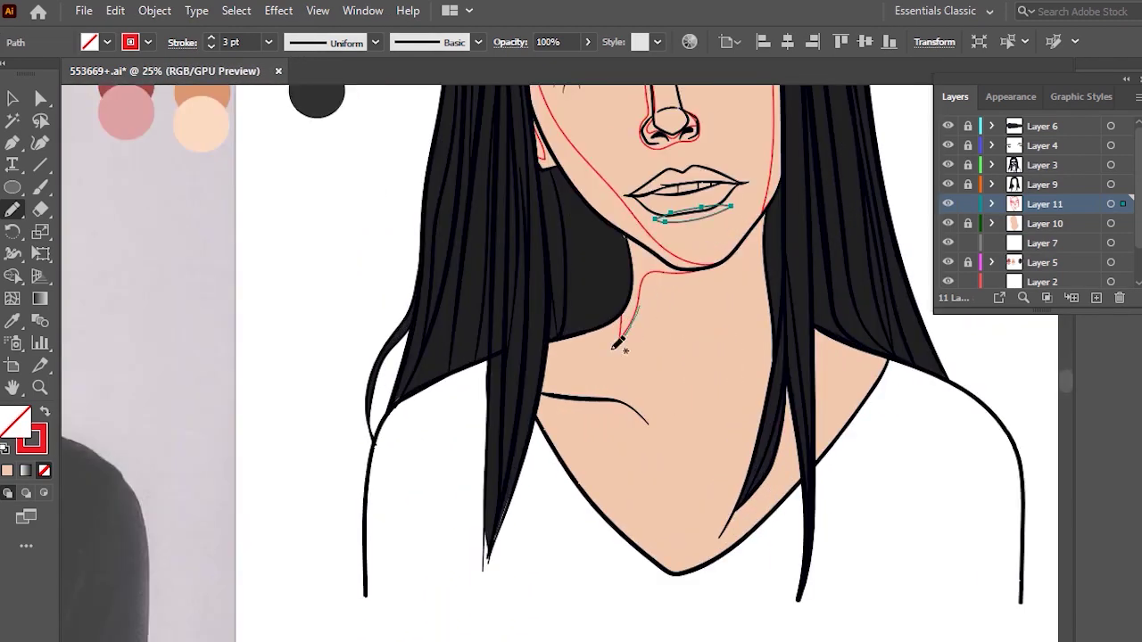
Outline closed shadow shapes on the left side of the neck, around the collarbone, and along both sides of the neckline.
{"action": "mouse_move", "coordinate": [549, 326]}
{"action": "left_mouse_down"}
{"action": "mouse_move", "coordinate": [665, 266]}
{"action": "mouse_move", "coordinate": [638, 309]}
{"action": "left_mouse_up"}
{"action": "left_click_drag", "start_coordinate": [834, 430], "coordinate": [813, 462]}
{"action": "key", "text": "ctrl+z"}
{"action": "key", "text": "ctrl+z"}
{"action": "left_click_drag", "start_coordinate": [810, 482], "coordinate": [858, 403]}
{"action": "key", "text": "ctrl+z"}
{"action": "mouse_move", "coordinate": [819, 423]}
{"action": "left_mouse_down"}
{"action": "mouse_move", "coordinate": [759, 524]}
{"action": "mouse_move", "coordinate": [866, 392]}
{"action": "left_mouse_up"}
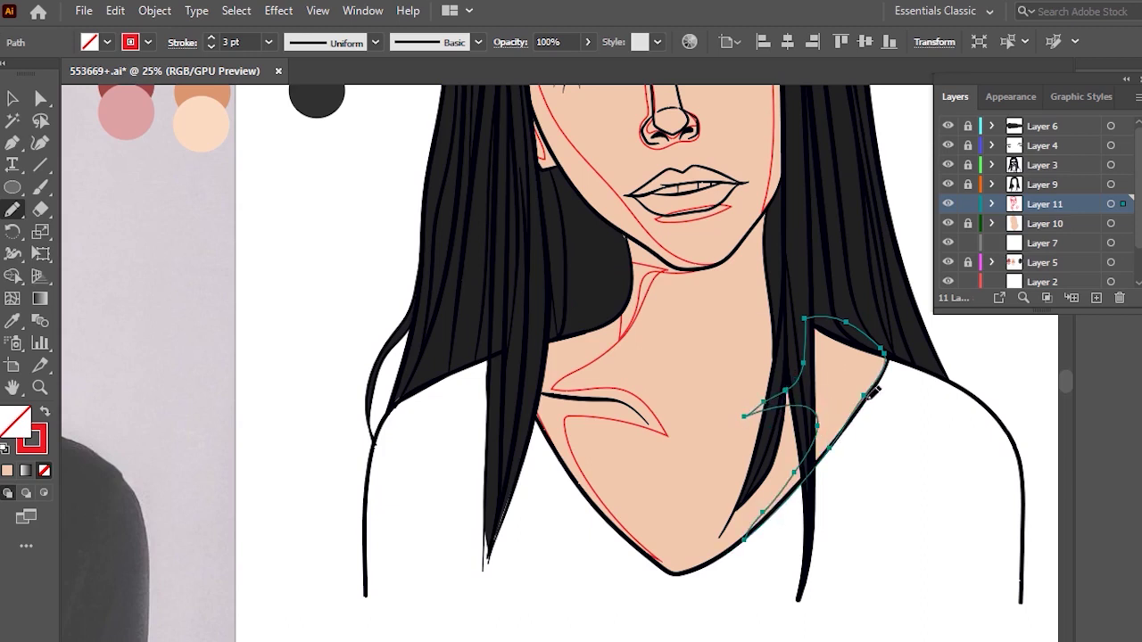
Outline a closed shadow shape from under the chin down the right side of the neck, behind the hair strands.
{"action": "scroll", "coordinate": [772, 309], "scroll_direction": "up", "scroll_amount": 2}
{"action": "scroll", "coordinate": [767, 312], "scroll_direction": "down", "scroll_amount": 1}
{"action": "scroll", "coordinate": [734, 332], "scroll_direction": "up", "scroll_amount": 1}
{"action": "left_click_drag", "start_coordinate": [692, 419], "coordinate": [709, 327]}
{"action": "left_click_drag", "start_coordinate": [723, 494], "coordinate": [707, 321]}
{"action": "mouse_move", "coordinate": [726, 540]}
{"action": "left_mouse_down"}
{"action": "mouse_move", "coordinate": [765, 456]}
{"action": "mouse_move", "coordinate": [694, 342]}
{"action": "left_mouse_up"}
{"action": "key", "text": "ctrl+z"}
{"action": "key", "text": "ctrl+z"}
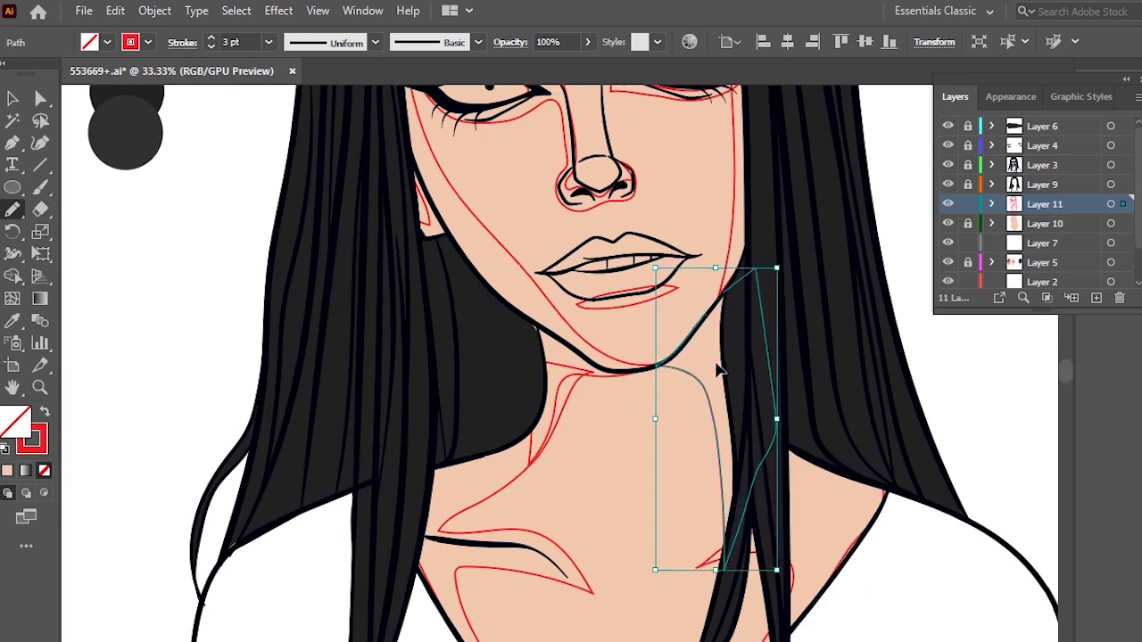
Fill all shadow shapes on Layer 11 with the darker tan skin swatch and no stroke.
{"action": "key", "text": "ctrl+minus"}
{"action": "key", "text": "ctrl+minus"}
{"action": "key", "text": "ctrl+minus"}
{"action": "left_click", "coordinate": [1111, 205]}
{"action": "scroll", "coordinate": [515, 383], "scroll_direction": "up", "scroll_amount": 2}
{"action": "left_click", "coordinate": [12, 321]}
{"action": "left_click", "coordinate": [285, 277]}
{"action": "left_click", "coordinate": [12, 99]}
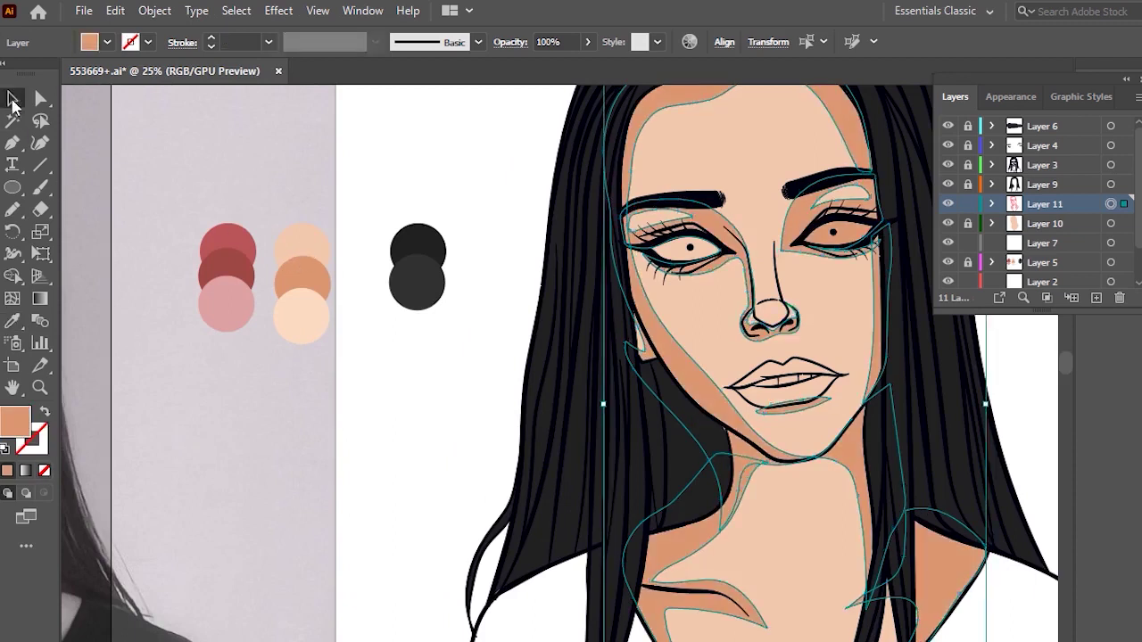
{"action": "left_click", "coordinate": [540, 263]}
Extend the right neckline shadow along the collar edge down to the point of the V-neck.
{"action": "scroll", "coordinate": [785, 292], "scroll_direction": "up", "scroll_amount": 2}
{"action": "scroll", "coordinate": [685, 300], "scroll_direction": "up", "scroll_amount": 2}
{"action": "scroll", "coordinate": [683, 446], "scroll_direction": "up", "scroll_amount": 3}
{"action": "scroll", "coordinate": [662, 434], "scroll_direction": "down", "scroll_amount": 5}
{"action": "scroll", "coordinate": [665, 553], "scroll_direction": "up", "scroll_amount": 2}
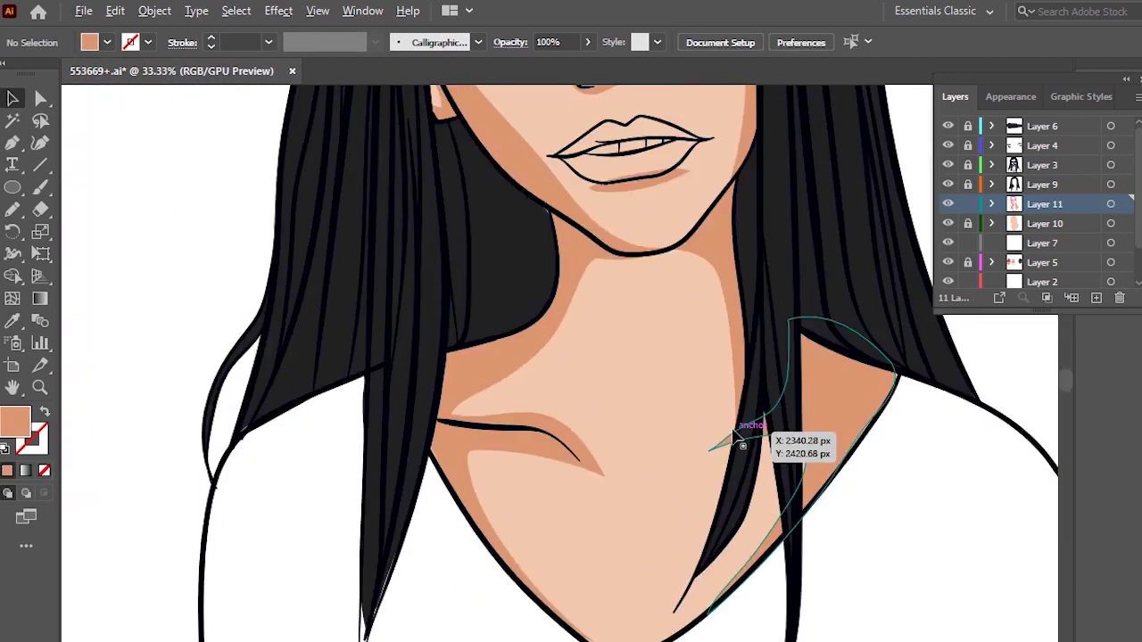
{"action": "left_click_drag", "start_coordinate": [741, 441], "coordinate": [660, 518]}
{"action": "scroll", "coordinate": [614, 486], "scroll_direction": "up", "scroll_amount": 1}
{"action": "left_click", "coordinate": [724, 499]}
{"action": "key", "text": "n"}
{"action": "left_click_drag", "start_coordinate": [536, 597], "coordinate": [740, 500]}
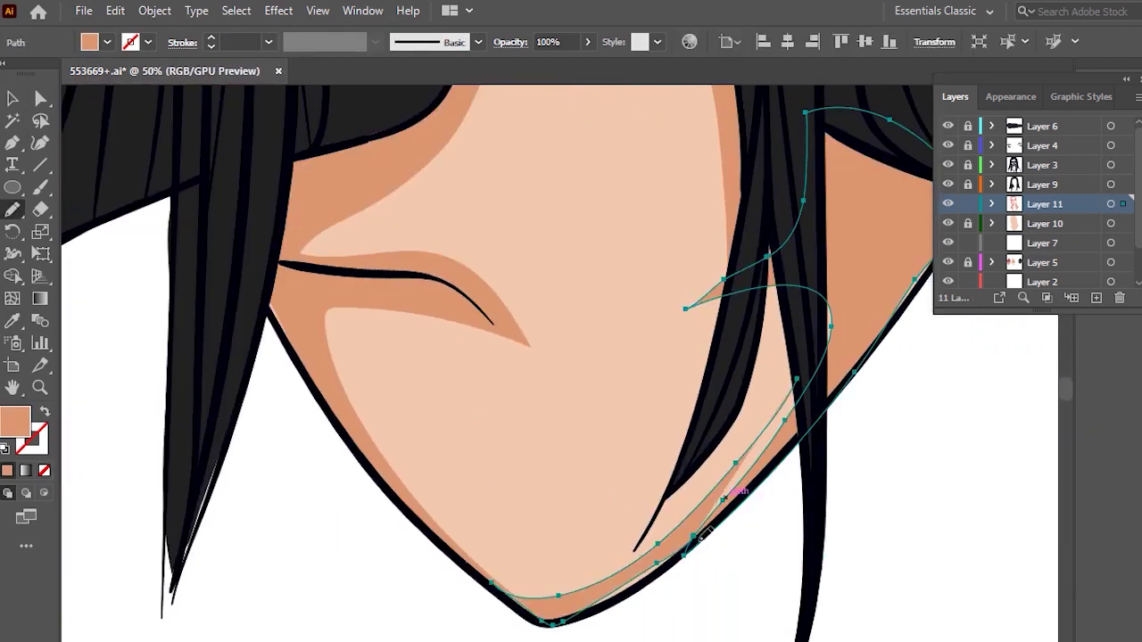
{"action": "key", "text": "ctrl+z"}
{"action": "left_click_drag", "start_coordinate": [609, 601], "coordinate": [688, 553]}
Redraw the inner edge of the right neckline shadow so it runs behind the hair strands.
{"action": "left_click_drag", "start_coordinate": [771, 370], "coordinate": [767, 258]}
{"action": "scroll", "coordinate": [778, 181], "scroll_direction": "down", "scroll_amount": 2}
{"action": "scroll", "coordinate": [858, 217], "scroll_direction": "up", "scroll_amount": 2}
{"action": "left_click_drag", "start_coordinate": [834, 229], "coordinate": [779, 311]}
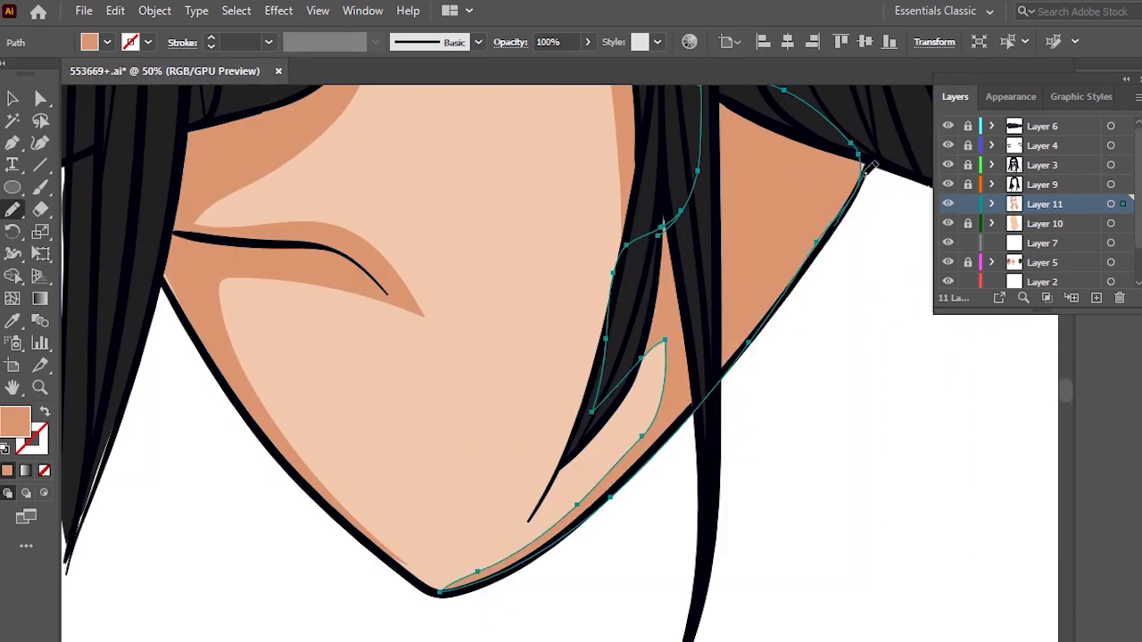
{"action": "scroll", "coordinate": [678, 303], "scroll_direction": "down", "scroll_amount": 2}
Reshape the neck shadow so it continues under the chin and down the right side of the neck.
{"action": "key", "text": "v"}
{"action": "scroll", "coordinate": [658, 293], "scroll_direction": "up", "scroll_amount": 3}
{"action": "left_click", "coordinate": [676, 244]}
{"action": "key", "text": "n"}
{"action": "mouse_move", "coordinate": [680, 201]}
{"action": "left_mouse_down"}
{"action": "mouse_move", "coordinate": [513, 265]}
{"action": "mouse_move", "coordinate": [728, 404]}
{"action": "left_mouse_up"}
{"action": "key", "text": "ctrl+z"}
{"action": "left_click_drag", "start_coordinate": [743, 451], "coordinate": [684, 193]}
{"action": "scroll", "coordinate": [713, 218], "scroll_direction": "down", "scroll_amount": 2}
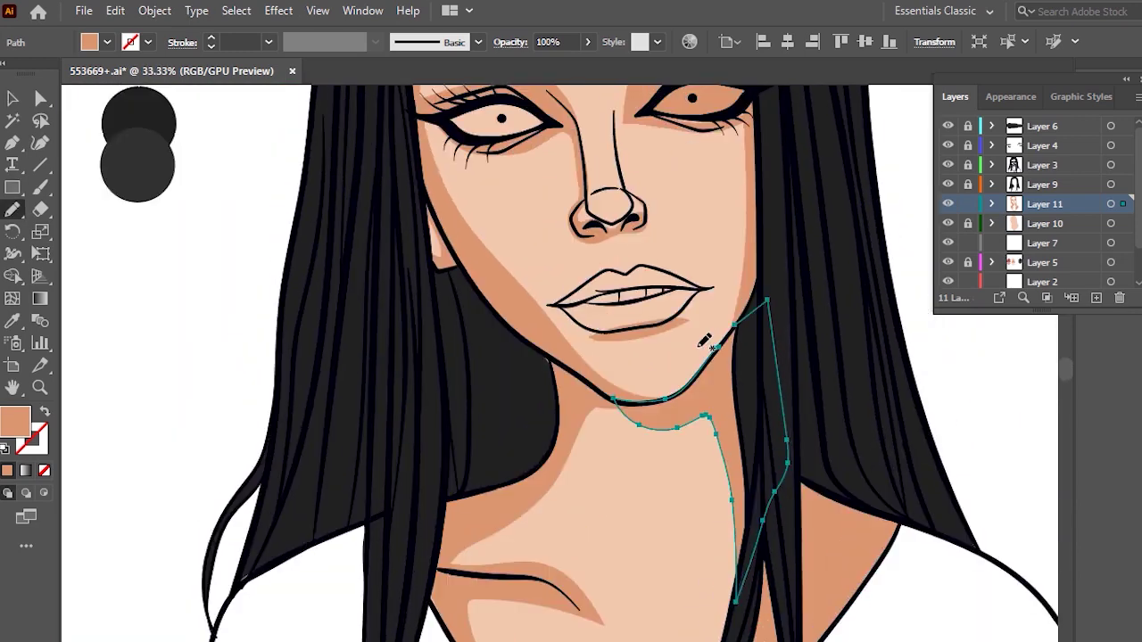
{"action": "left_click_drag", "start_coordinate": [586, 406], "coordinate": [721, 324]}
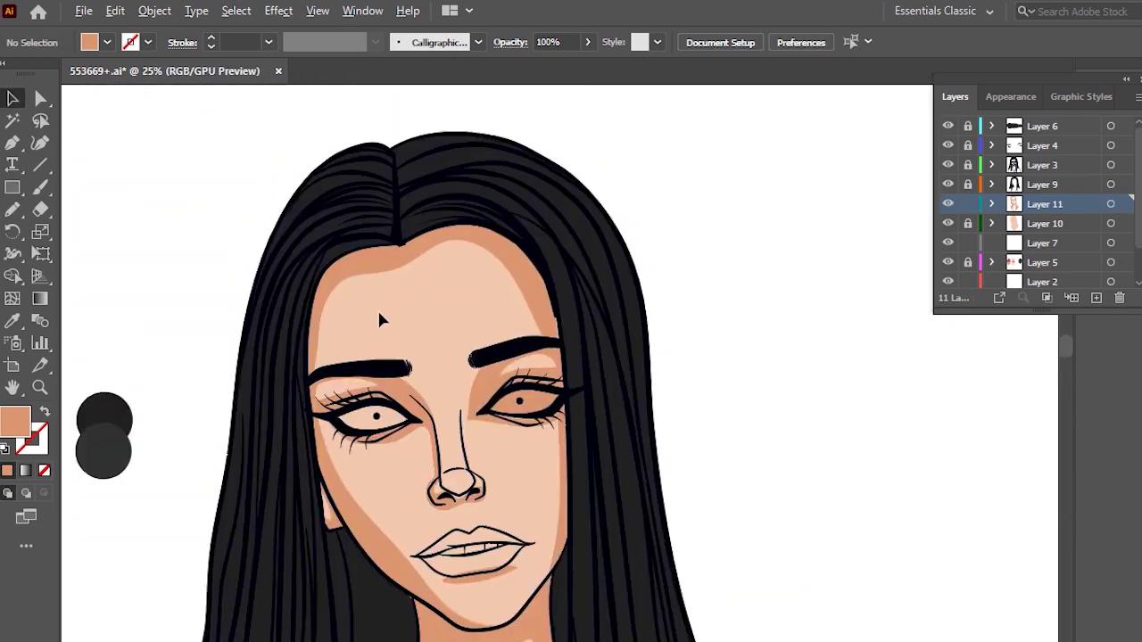
Refine the forehead shadow's edge along the right hairline down to the eyebrow.
{"action": "scroll", "coordinate": [481, 291], "scroll_direction": "up", "scroll_amount": 3}
{"action": "left_click", "coordinate": [636, 355]}
{"action": "key", "text": "n"}
{"action": "mouse_move", "coordinate": [656, 237]}
{"action": "left_mouse_down"}
{"action": "mouse_move", "coordinate": [697, 406]}
{"action": "mouse_move", "coordinate": [652, 421]}
{"action": "left_mouse_up"}
{"action": "scroll", "coordinate": [642, 183], "scroll_direction": "down", "scroll_amount": 2}
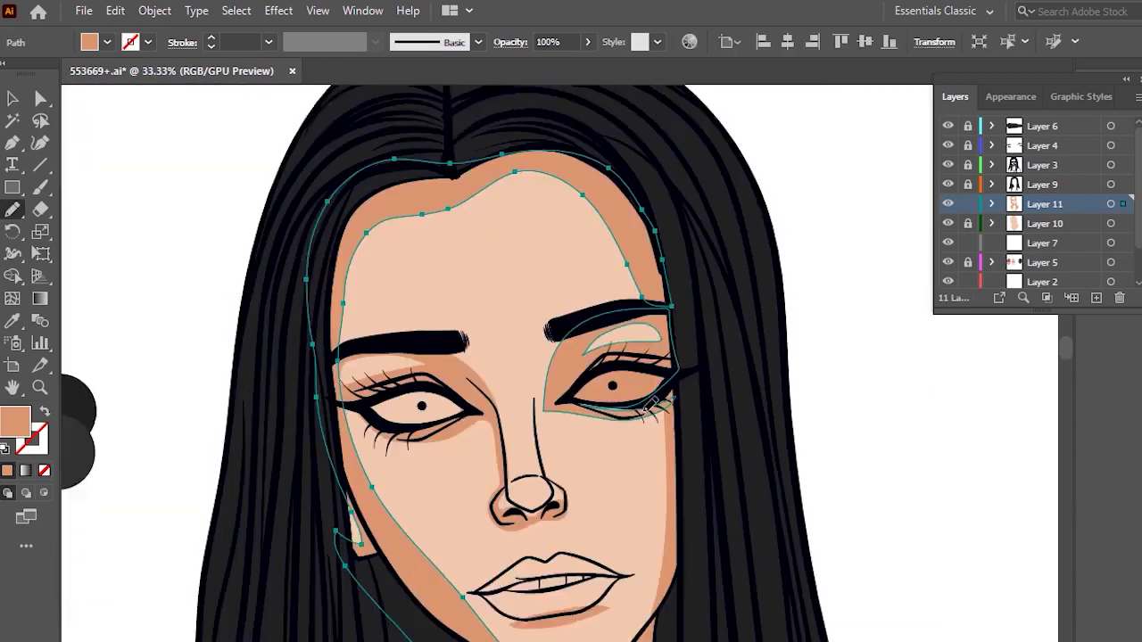
{"action": "key", "text": "v"}
{"action": "scroll", "coordinate": [769, 319], "scroll_direction": "down", "scroll_amount": 2}
{"action": "left_click", "coordinate": [769, 324]}
Add a new layer above Layer 11 and draw a flat oval highlight on the chin.
{"action": "scroll", "coordinate": [660, 410], "scroll_direction": "up", "scroll_amount": 2}
{"action": "scroll", "coordinate": [571, 366], "scroll_direction": "down", "scroll_amount": 3}
{"action": "scroll", "coordinate": [559, 357], "scroll_direction": "up", "scroll_amount": 2}
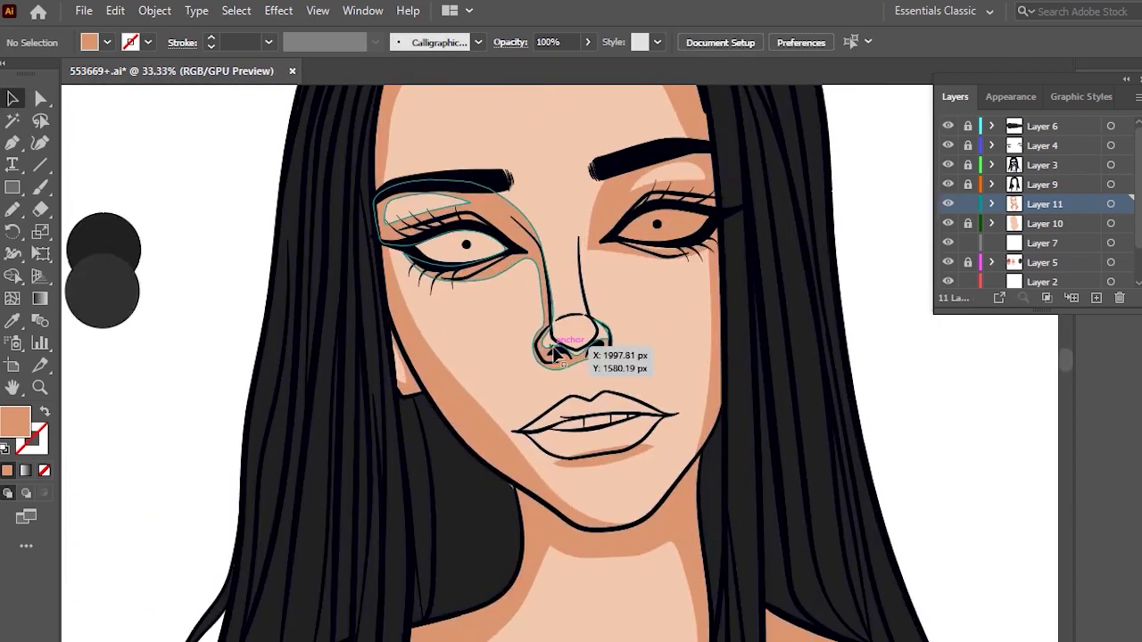
{"action": "scroll", "coordinate": [584, 339], "scroll_direction": "up", "scroll_amount": 1}
{"action": "scroll", "coordinate": [624, 402], "scroll_direction": "down", "scroll_amount": 1}
{"action": "left_click", "coordinate": [1096, 297]}
{"action": "scroll", "coordinate": [377, 268], "scroll_direction": "down", "scroll_amount": 3}
{"action": "scroll", "coordinate": [336, 396], "scroll_direction": "up", "scroll_amount": 1}
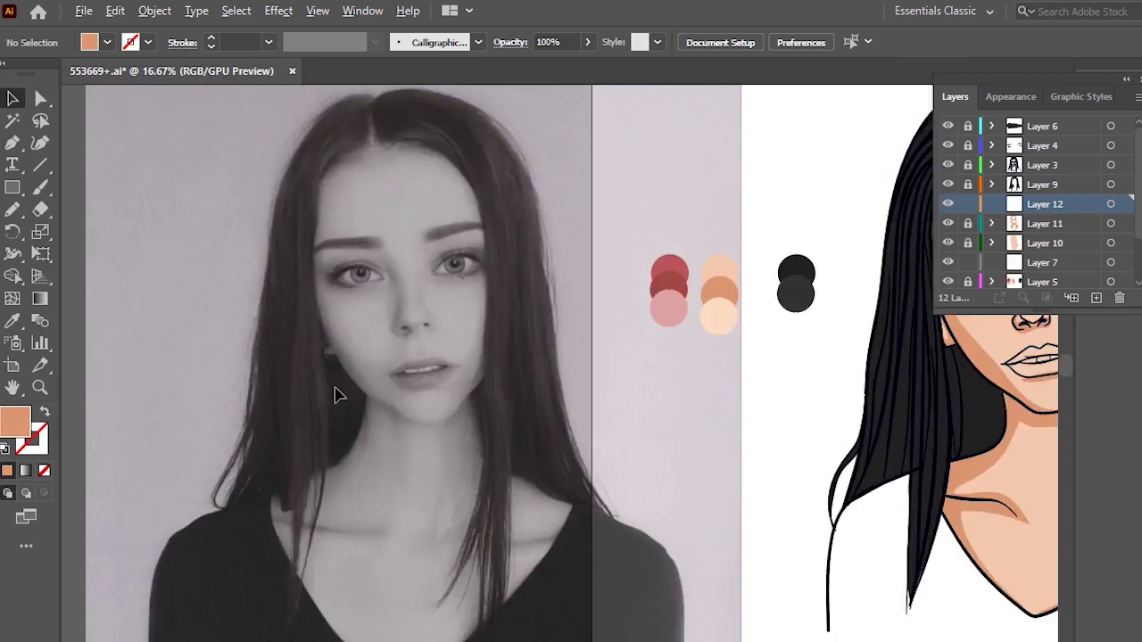
{"action": "scroll", "coordinate": [588, 402], "scroll_direction": "up", "scroll_amount": 5}
{"action": "left_click_drag", "start_coordinate": [666, 460], "coordinate": [622, 433]}
{"action": "left_click_drag", "start_coordinate": [507, 456], "coordinate": [667, 461]}
Fill the chin highlight with the lightest peach skin swatch and deselect it.
{"action": "scroll", "coordinate": [673, 413], "scroll_direction": "down", "scroll_amount": 4}
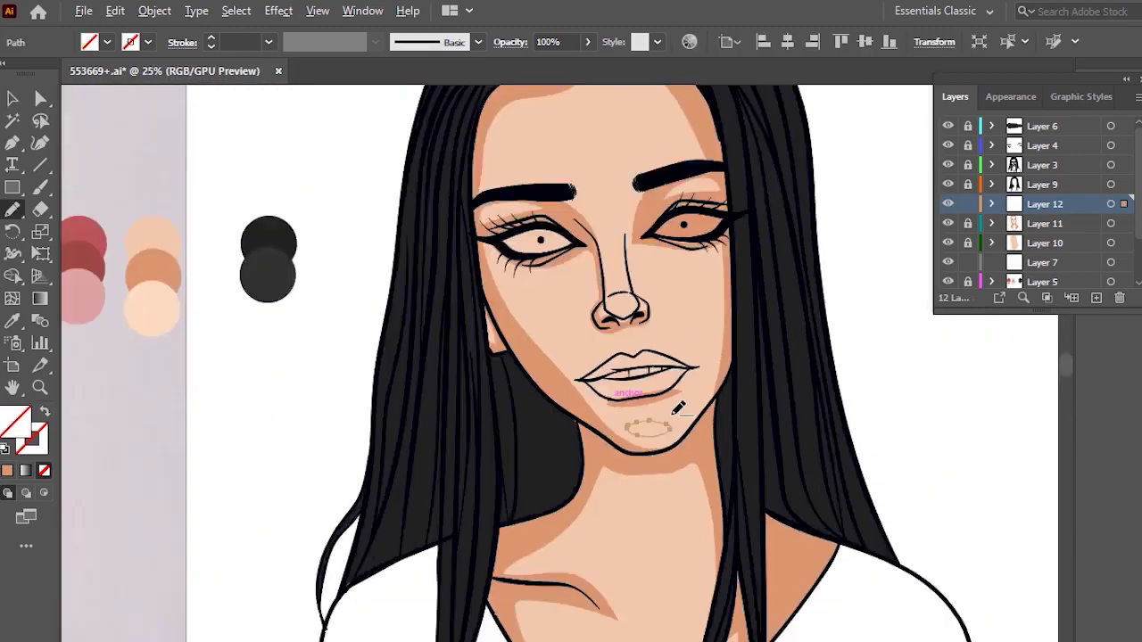
{"action": "key", "text": "i"}
{"action": "left_click", "coordinate": [213, 335]}
{"action": "key", "text": "v"}
{"action": "scroll", "coordinate": [717, 480], "scroll_direction": "up", "scroll_amount": 3}
{"action": "left_click", "coordinate": [709, 473]}
{"action": "left_click", "coordinate": [705, 459]}
Draw an oval highlight on the tip of the nose and fill it with the chin highlight's color.
{"action": "scroll", "coordinate": [647, 259], "scroll_direction": "up", "scroll_amount": 9}
{"action": "left_click", "coordinate": [12, 209]}
{"action": "left_click_drag", "start_coordinate": [580, 283], "coordinate": [578, 276]}
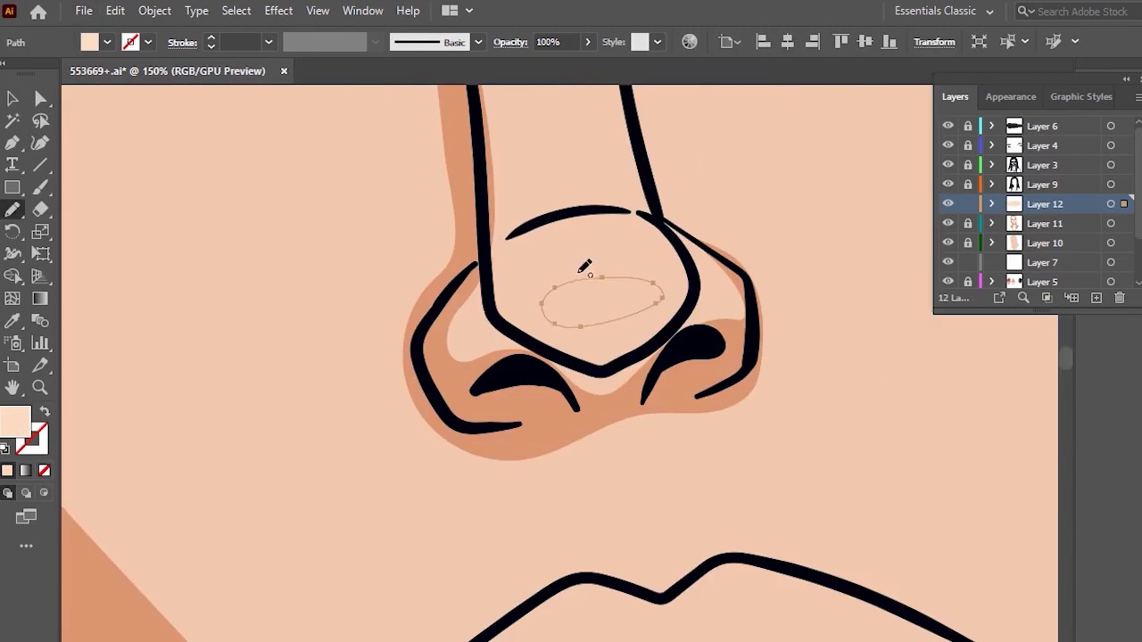
{"action": "scroll", "coordinate": [578, 268], "scroll_direction": "down", "scroll_amount": 4}
{"action": "left_click", "coordinate": [11, 321]}
{"action": "left_click", "coordinate": [638, 499]}
{"action": "left_click", "coordinate": [11, 100]}
{"action": "left_click", "coordinate": [601, 272]}
Draw a highlight in the middle of the forehead above the eyebrows and fill it with the chin highlight's color.
{"action": "scroll", "coordinate": [601, 272], "scroll_direction": "up", "scroll_amount": 9}
{"action": "right_click", "coordinate": [514, 262]}
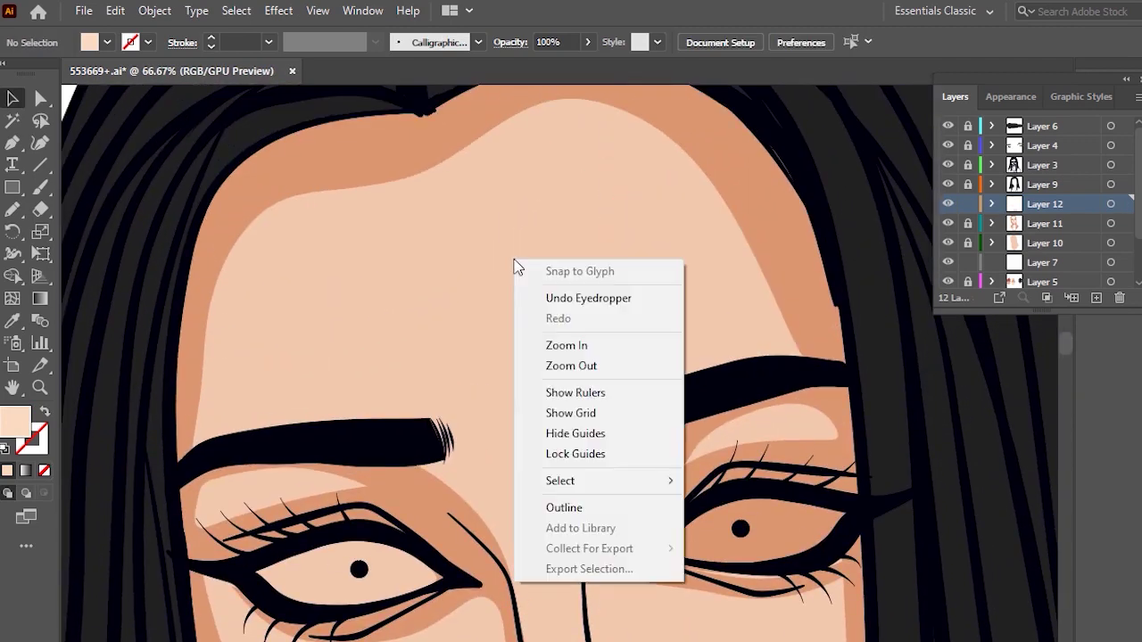
{"action": "left_click", "coordinate": [512, 260]}
{"action": "left_click", "coordinate": [12, 210]}
{"action": "left_click_drag", "start_coordinate": [589, 331], "coordinate": [588, 334]}
{"action": "scroll", "coordinate": [523, 210], "scroll_direction": "down", "scroll_amount": 3}
{"action": "left_click", "coordinate": [12, 321]}
{"action": "left_click", "coordinate": [565, 528]}
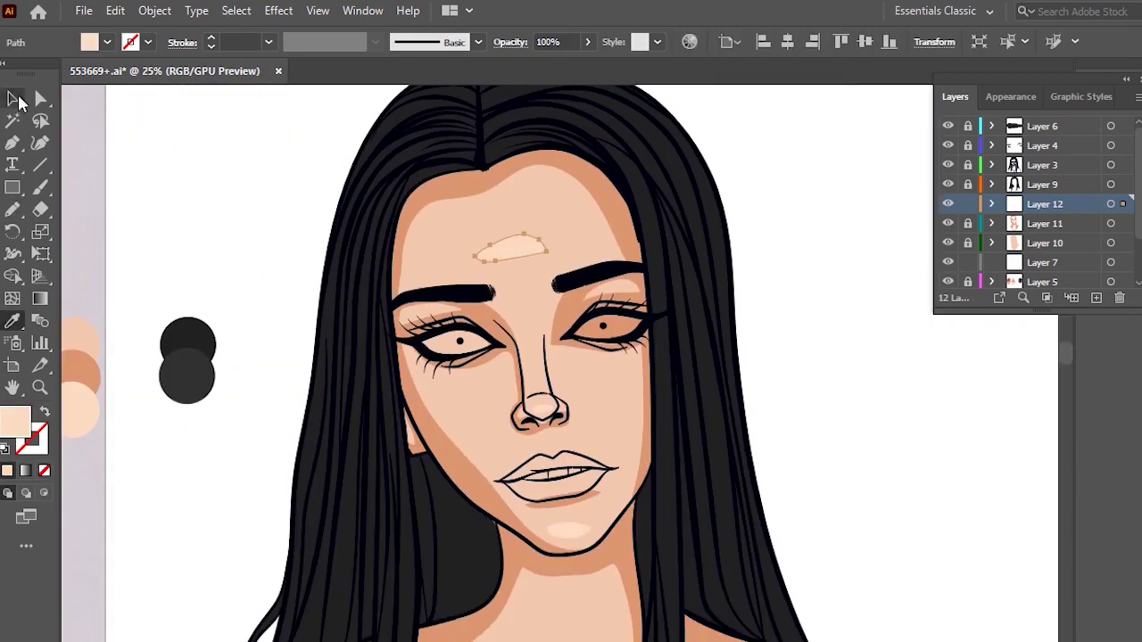
{"action": "left_click", "coordinate": [12, 100]}
{"action": "scroll", "coordinate": [576, 214], "scroll_direction": "up", "scroll_amount": 2}
{"action": "left_click", "coordinate": [464, 281]}
{"action": "left_click", "coordinate": [494, 212]}
Add a new layer between Layers 12 and 11 and outline a blush shape beneath both eyes and around the nose.
{"action": "scroll", "coordinate": [713, 171], "scroll_direction": "down", "scroll_amount": 5}
{"action": "scroll", "coordinate": [758, 181], "scroll_direction": "up", "scroll_amount": 2}
{"action": "left_click", "coordinate": [1096, 297]}
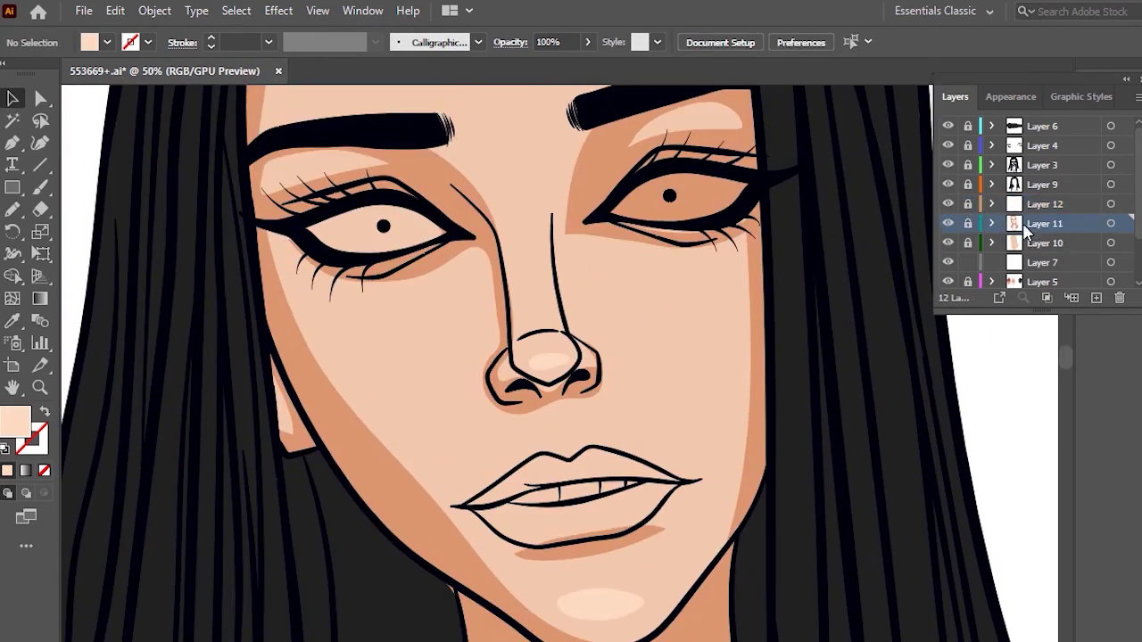
{"action": "scroll", "coordinate": [687, 276], "scroll_direction": "up", "scroll_amount": 1}
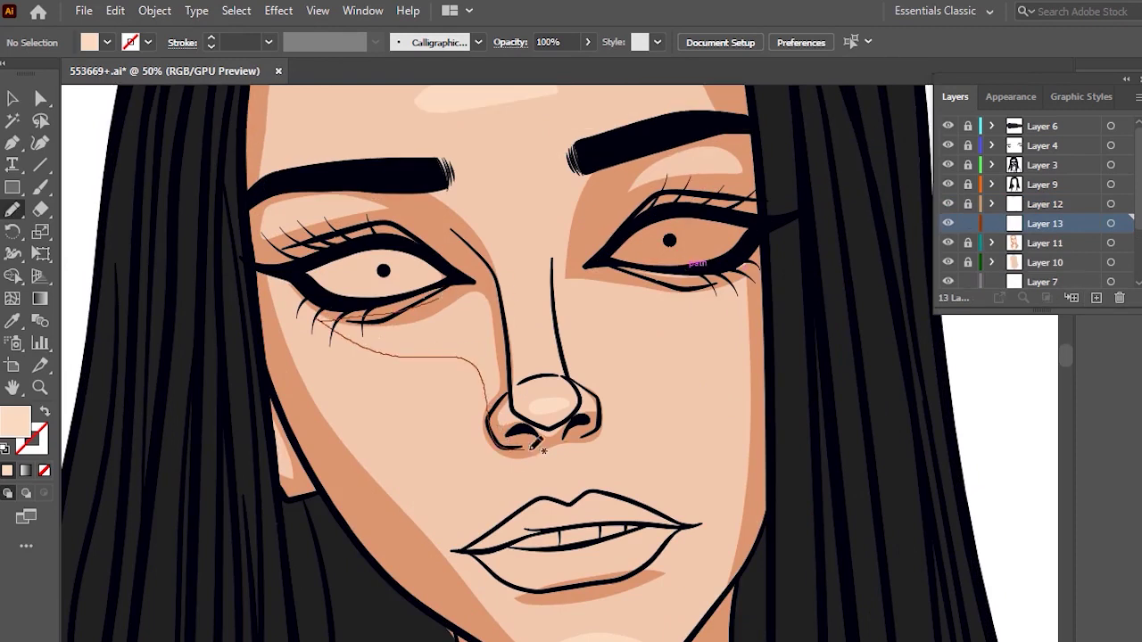
{"action": "left_click_drag", "start_coordinate": [547, 214], "coordinate": [523, 239]}
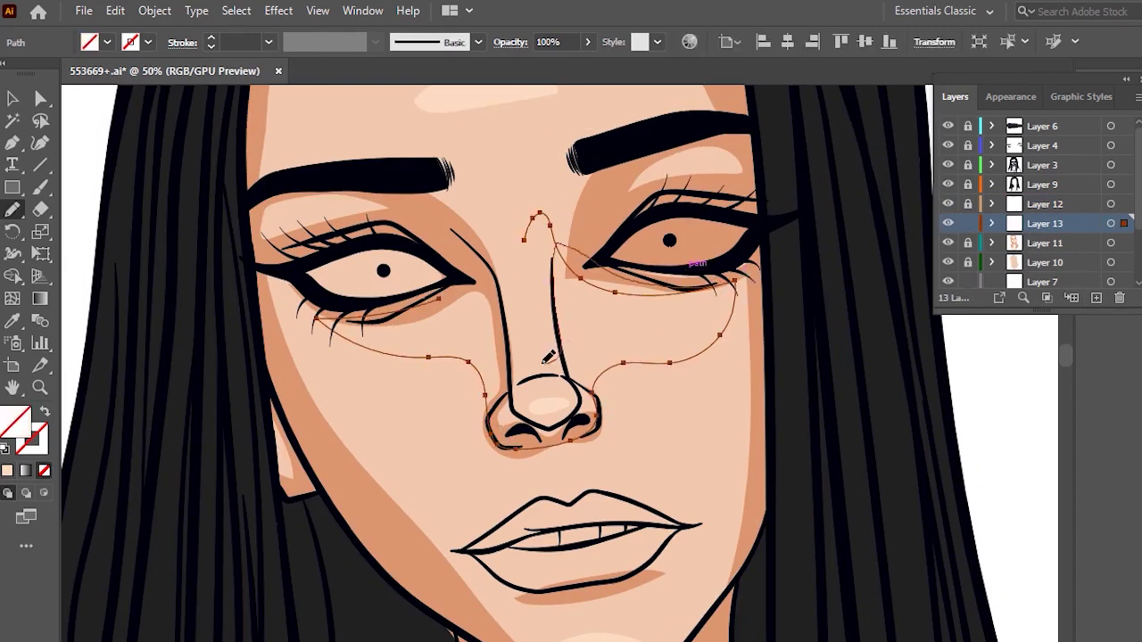
{"action": "key", "text": "ctrl"}
Reshape the blush outline along the nose bridge, up to the right eyebrow, and around the nostrils to below the nose.
{"action": "mouse_move", "coordinate": [599, 263]}
{"action": "left_mouse_down"}
{"action": "mouse_move", "coordinate": [556, 219]}
{"action": "mouse_move", "coordinate": [554, 285]}
{"action": "left_mouse_up"}
{"action": "left_click_drag", "start_coordinate": [570, 437], "coordinate": [515, 451]}
{"action": "key", "text": "ctrl+z"}
{"action": "left_click_drag", "start_coordinate": [599, 403], "coordinate": [536, 447]}
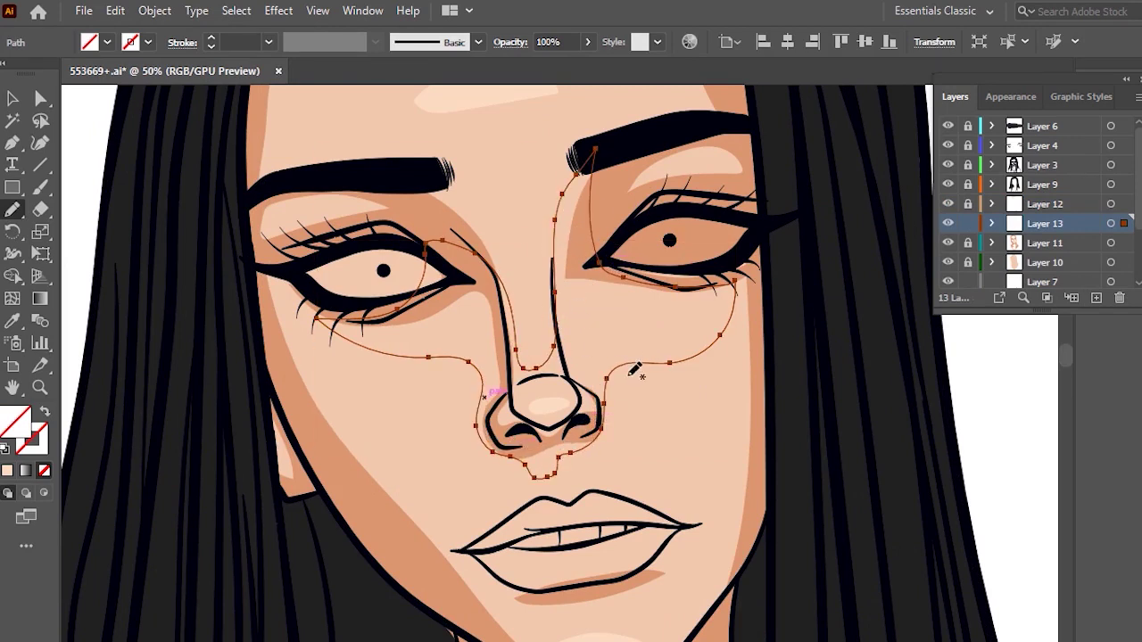
Smooth the blush outline beside the nose and extend it on both cheeks to the outer corners of the eyes.
{"action": "key", "text": "ctrl+plus"}
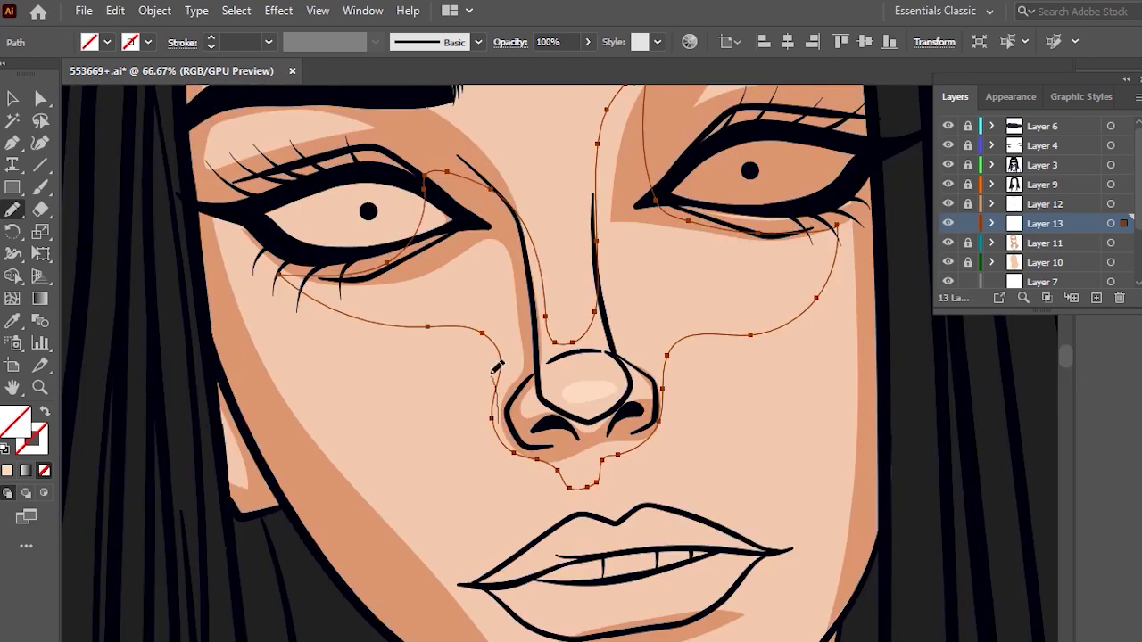
{"action": "left_click_drag", "start_coordinate": [492, 373], "coordinate": [355, 323]}
{"action": "key", "text": "ctrl+z"}
{"action": "left_click_drag", "start_coordinate": [497, 441], "coordinate": [425, 337]}
{"action": "left_click_drag", "start_coordinate": [372, 269], "coordinate": [253, 239]}
{"action": "left_click_drag", "start_coordinate": [707, 220], "coordinate": [701, 220]}
{"action": "left_click_drag", "start_coordinate": [509, 444], "coordinate": [449, 340]}
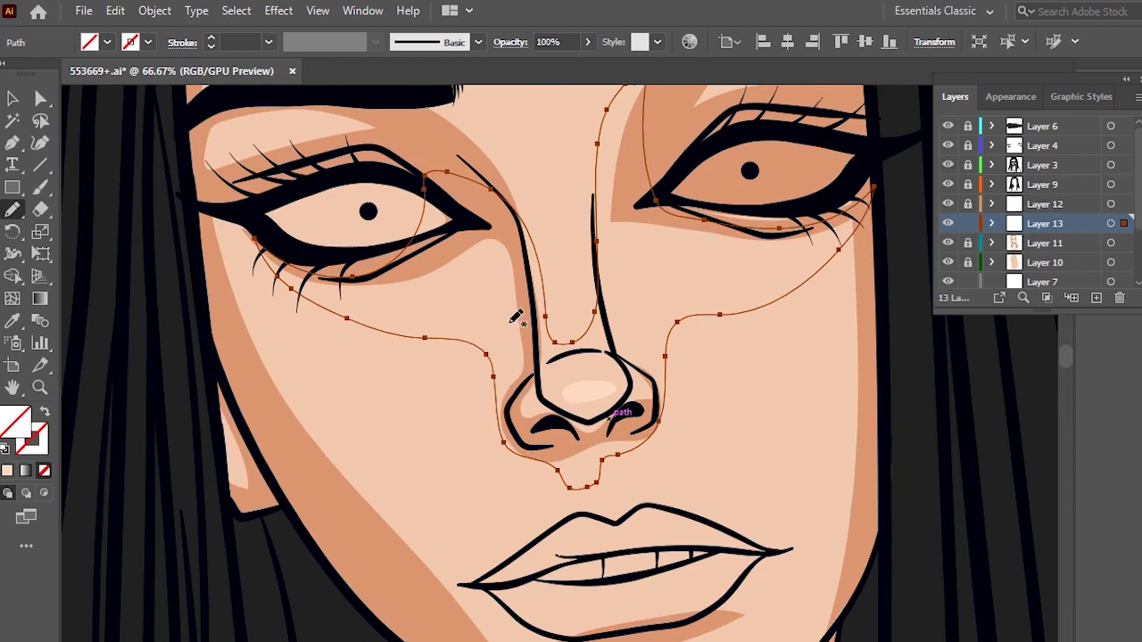
Fill the blush shape with the darker tan skin tone.
{"action": "scroll", "coordinate": [378, 571], "scroll_direction": "down", "scroll_amount": 1}
{"action": "left_click", "coordinate": [15, 322]}
{"action": "left_click", "coordinate": [289, 433]}
{"action": "scroll", "coordinate": [285, 357], "scroll_direction": "down", "scroll_amount": 1}
{"action": "scroll", "coordinate": [392, 393], "scroll_direction": "up", "scroll_amount": 2}
{"action": "scroll", "coordinate": [197, 294], "scroll_direction": "up", "scroll_amount": 1}
Lighten the blush shape's fill to saturation 39.13% and brightness 90.2%.
{"action": "left_click", "coordinate": [362, 11]}
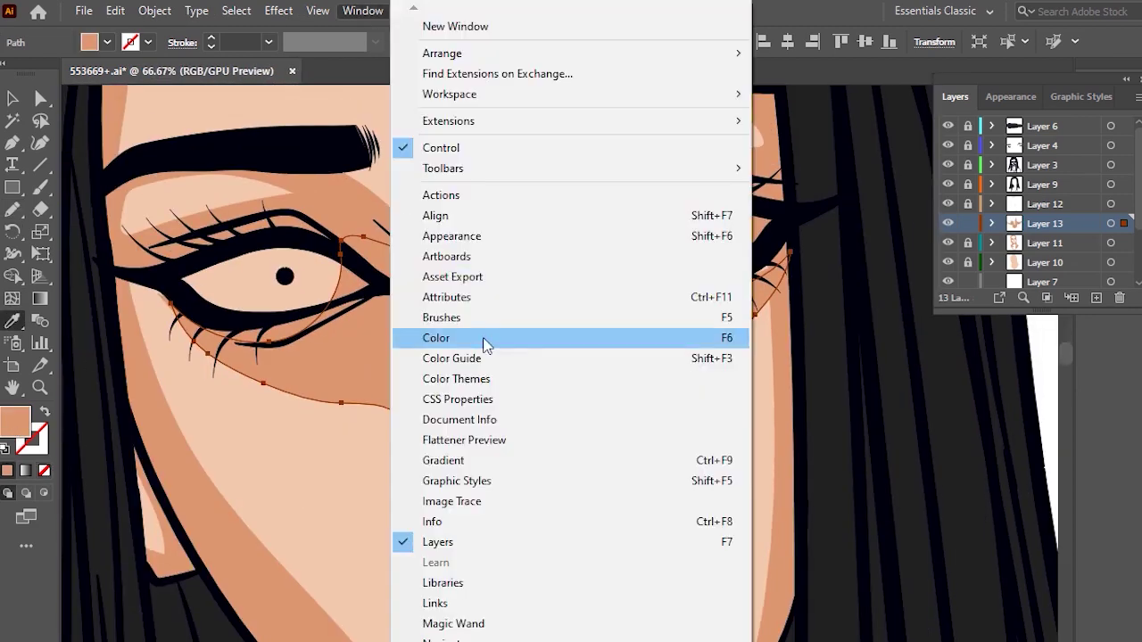
{"action": "left_click", "coordinate": [483, 338]}
{"action": "left_click", "coordinate": [442, 162]}
{"action": "left_click", "coordinate": [491, 236]}
{"action": "left_click_drag", "start_coordinate": [375, 258], "coordinate": [381, 260]}
{"action": "left_click_drag", "start_coordinate": [342, 228], "coordinate": [336, 228]}
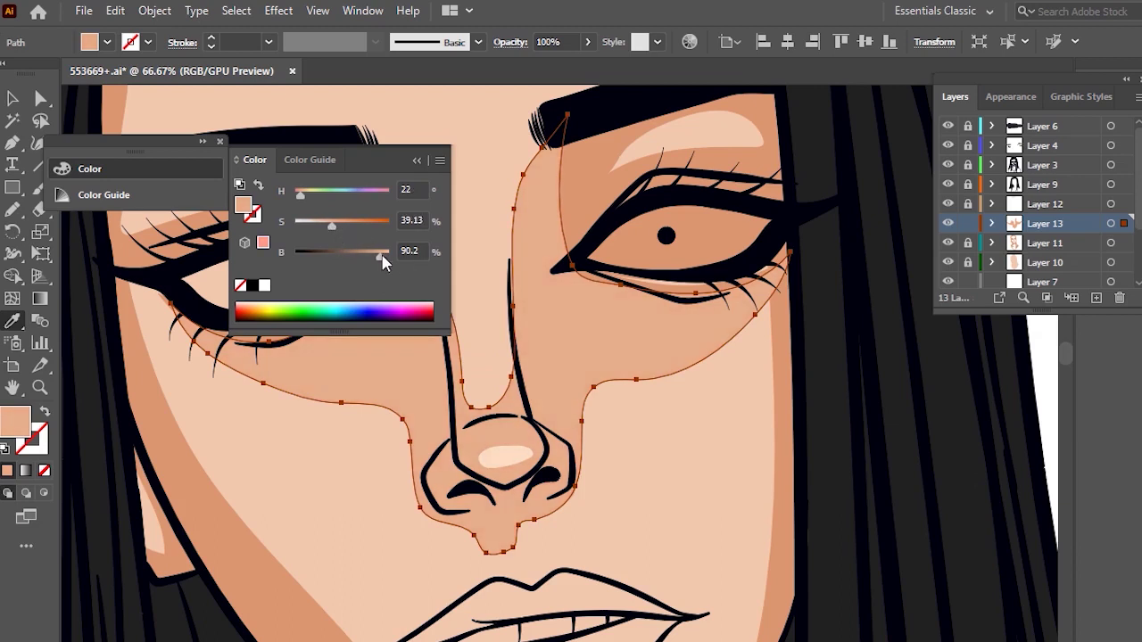
{"action": "left_click", "coordinate": [416, 162]}
Move the blush layer, Layer 13, below the shadow layer, Layer 11.
{"action": "left_click_drag", "start_coordinate": [1033, 221], "coordinate": [1037, 253]}
{"action": "scroll", "coordinate": [683, 301], "scroll_direction": "down", "scroll_amount": 2}
{"action": "scroll", "coordinate": [802, 305], "scroll_direction": "up", "scroll_amount": 1}
{"action": "double_click", "coordinate": [10, 429]}
{"action": "left_click", "coordinate": [1139, 287]}
{"action": "double_click", "coordinate": [18, 428]}
{"action": "left_click", "coordinate": [999, 289]}
{"action": "left_click", "coordinate": [849, 285]}
{"action": "left_click", "coordinate": [988, 283]}
{"action": "left_click", "coordinate": [983, 278]}
{"action": "left_click", "coordinate": [855, 294]}
{"action": "left_click", "coordinate": [870, 295]}
{"action": "key", "text": "Escape"}
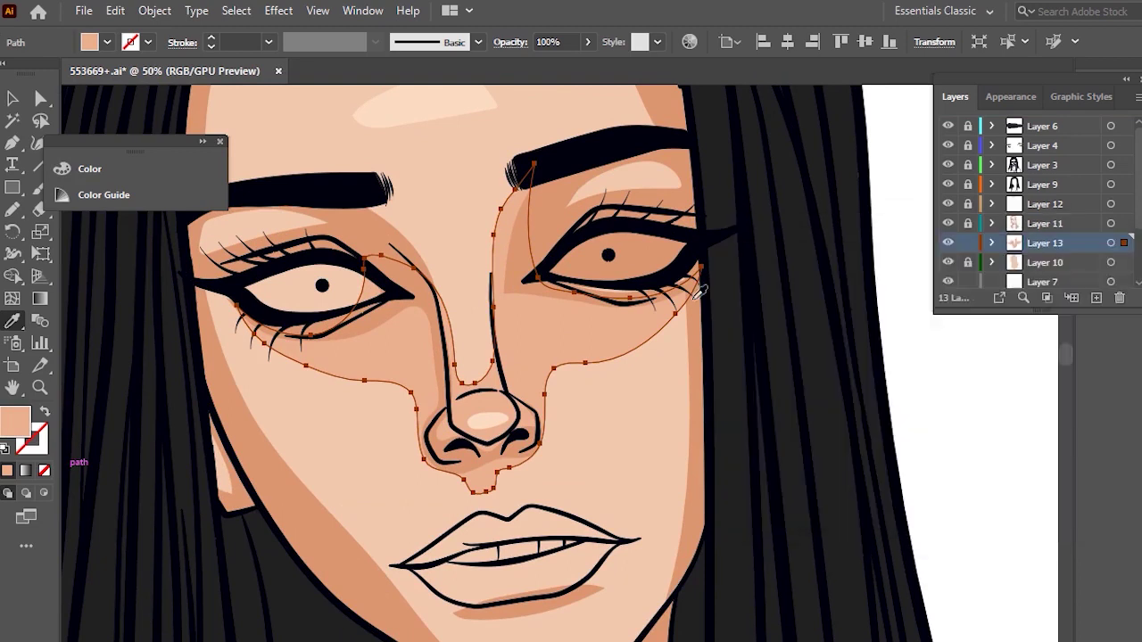
Change the blush shape's fill to the red EF4B4B.
{"action": "scroll", "coordinate": [670, 466], "scroll_direction": "down", "scroll_amount": 1}
{"action": "double_click", "coordinate": [15, 422]}
{"action": "left_click_drag", "start_coordinate": [868, 294], "coordinate": [896, 292]}
{"action": "left_click", "coordinate": [1137, 288]}
{"action": "scroll", "coordinate": [711, 318], "scroll_direction": "up", "scroll_amount": 1}
{"action": "scroll", "coordinate": [459, 311], "scroll_direction": "down", "scroll_amount": 2}
{"action": "key", "text": "ctrl+z"}
{"action": "double_click", "coordinate": [15, 422]}
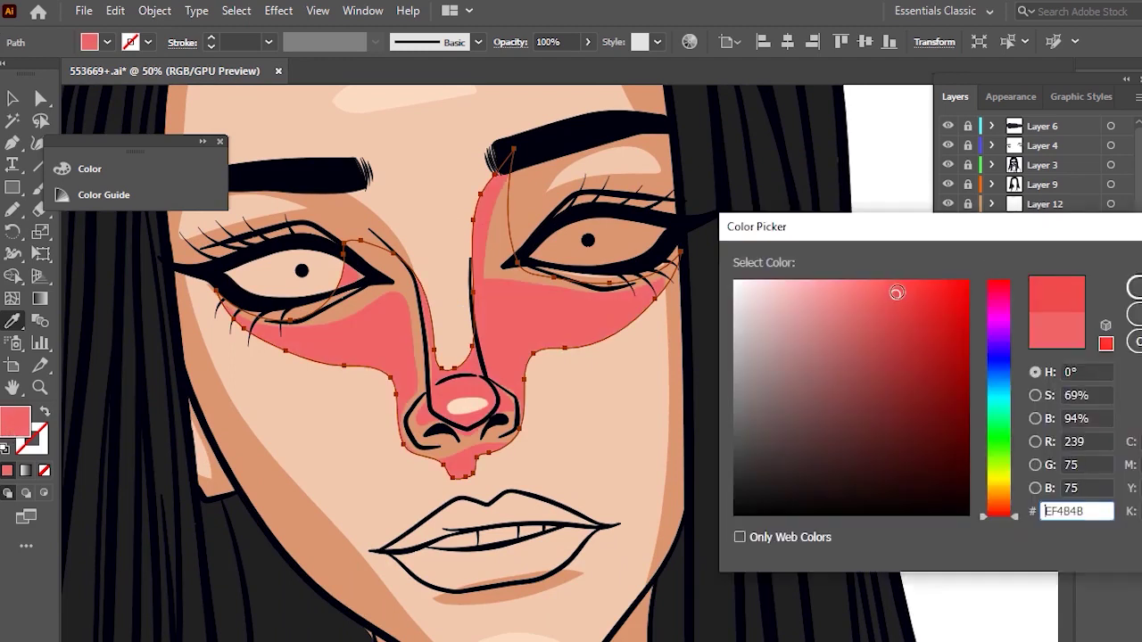
{"action": "left_click", "coordinate": [1130, 294]}
Place a small rectangle in the same red on the forehead as a color sample.
{"action": "scroll", "coordinate": [615, 311], "scroll_direction": "down", "scroll_amount": 1}
{"action": "scroll", "coordinate": [514, 296], "scroll_direction": "up", "scroll_amount": 1}
{"action": "left_click", "coordinate": [12, 188]}
{"action": "scroll", "coordinate": [364, 134], "scroll_direction": "up", "scroll_amount": 1}
{"action": "mouse_move", "coordinate": [364, 105]}
{"action": "left_mouse_down"}
{"action": "mouse_move", "coordinate": [416, 144]}
{"action": "mouse_move", "coordinate": [342, 150]}
{"action": "left_mouse_up"}
{"action": "left_click", "coordinate": [12, 99]}
Apply a linear gradient to the blush shape, sampling the forehead rectangle's red for both stops and setting the end stop's opacity to 0%.
{"action": "left_click", "coordinate": [476, 345]}
{"action": "double_click", "coordinate": [40, 298]}
{"action": "left_click", "coordinate": [878, 204]}
{"action": "left_click", "coordinate": [874, 325]}
{"action": "left_click", "coordinate": [878, 360]}
{"action": "left_click", "coordinate": [332, 141]}
{"action": "left_click", "coordinate": [1036, 325]}
{"action": "left_click", "coordinate": [333, 141]}
{"action": "left_click", "coordinate": [996, 348]}
{"action": "left_click", "coordinate": [983, 362]}
Redirect the blush gradient to fade upward from the nose at an angle of about 100°.
{"action": "left_click", "coordinate": [40, 301]}
{"action": "left_click_drag", "start_coordinate": [579, 522], "coordinate": [492, 306]}
{"action": "left_click_drag", "start_coordinate": [632, 228], "coordinate": [302, 516]}
{"action": "left_click_drag", "start_coordinate": [519, 569], "coordinate": [477, 318]}
Redraw the blush outline beneath both eyes with the Pencil tool so it reaches their outer corners.
{"action": "key", "text": "n"}
{"action": "left_click_drag", "start_coordinate": [443, 450], "coordinate": [255, 336]}
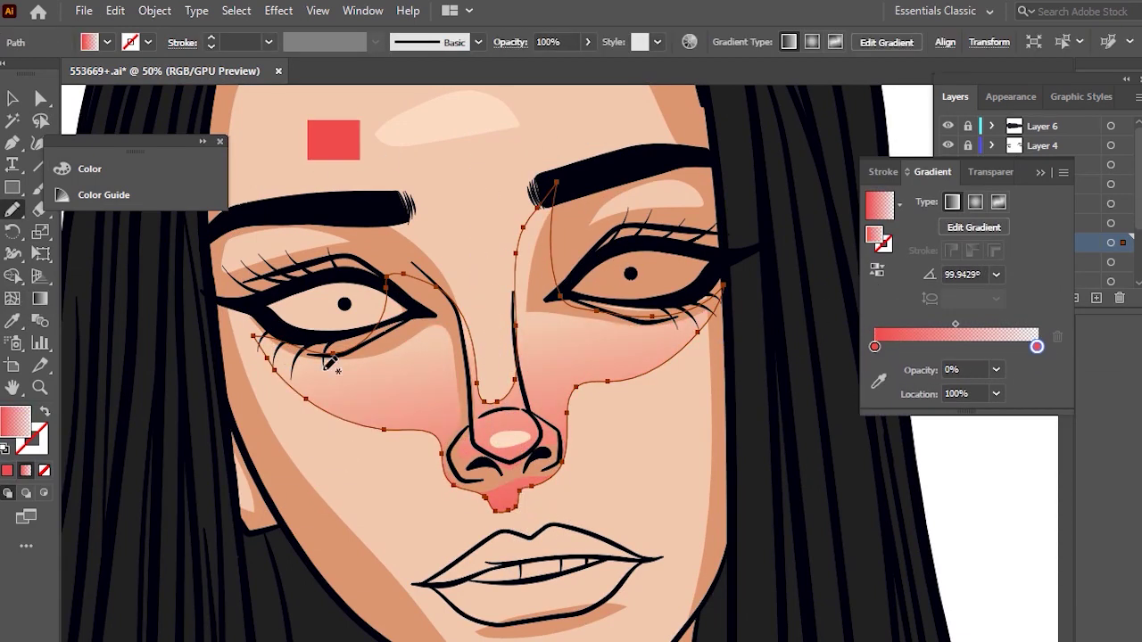
{"action": "left_click_drag", "start_coordinate": [723, 285], "coordinate": [695, 311]}
Tilt the blush gradient to about 108°, still fading upward from the nose, and deselect the shape.
{"action": "left_click", "coordinate": [38, 300]}
{"action": "mouse_move", "coordinate": [582, 159]}
{"action": "left_mouse_down"}
{"action": "mouse_move", "coordinate": [663, 422]}
{"action": "mouse_move", "coordinate": [544, 434]}
{"action": "left_mouse_up"}
{"action": "mouse_move", "coordinate": [634, 542]}
{"action": "left_mouse_down"}
{"action": "mouse_move", "coordinate": [472, 171]}
{"action": "mouse_move", "coordinate": [539, 228]}
{"action": "mouse_move", "coordinate": [548, 274]}
{"action": "left_mouse_up"}
{"action": "key", "text": "v"}
{"action": "scroll", "coordinate": [705, 357], "scroll_direction": "down", "scroll_amount": 2}
{"action": "left_click", "coordinate": [752, 438]}
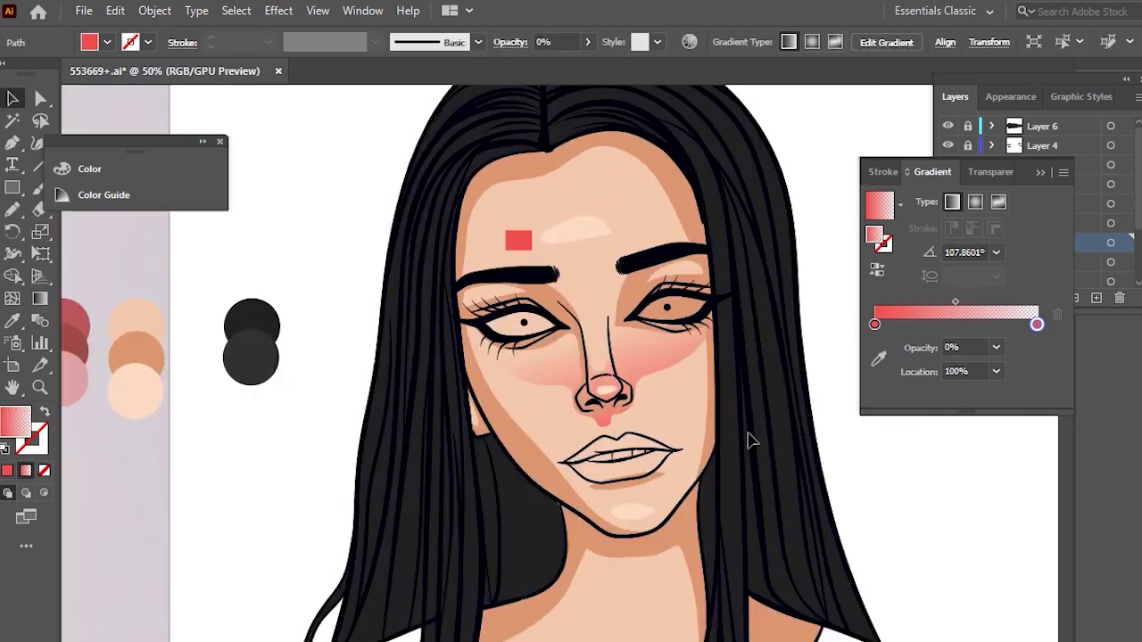
Reshape the blush outline along the base of the nose and beneath both eyes with the Pencil tool.
{"action": "scroll", "coordinate": [758, 433], "scroll_direction": "up", "scroll_amount": 1}
{"action": "left_click", "coordinate": [612, 357]}
{"action": "scroll", "coordinate": [542, 361], "scroll_direction": "up", "scroll_amount": 2}
{"action": "key", "text": "n"}
{"action": "mouse_move", "coordinate": [616, 426]}
{"action": "left_mouse_down"}
{"action": "mouse_move", "coordinate": [479, 454]}
{"action": "mouse_move", "coordinate": [613, 436]}
{"action": "mouse_move", "coordinate": [640, 386]}
{"action": "left_mouse_up"}
{"action": "key", "text": "ctrl+z"}
{"action": "mouse_move", "coordinate": [599, 446]}
{"action": "left_mouse_down"}
{"action": "mouse_move", "coordinate": [825, 235]}
{"action": "mouse_move", "coordinate": [557, 178]}
{"action": "mouse_move", "coordinate": [500, 347]}
{"action": "left_mouse_up"}
{"action": "mouse_move", "coordinate": [213, 292]}
{"action": "left_mouse_down"}
{"action": "mouse_move", "coordinate": [446, 404]}
{"action": "mouse_move", "coordinate": [464, 379]}
{"action": "left_mouse_up"}
{"action": "left_click_drag", "start_coordinate": [635, 383], "coordinate": [789, 312]}
{"action": "key", "text": "v"}
{"action": "scroll", "coordinate": [528, 356], "scroll_direction": "down", "scroll_amount": 3}
Reverse the blush gradient to fade downward from the forehead to the nose at about -80.5°.
{"action": "scroll", "coordinate": [615, 393], "scroll_direction": "up", "scroll_amount": 2}
{"action": "left_click", "coordinate": [41, 299]}
{"action": "scroll", "coordinate": [563, 502], "scroll_direction": "down", "scroll_amount": 1}
{"action": "mouse_move", "coordinate": [486, 131]}
{"action": "left_mouse_down"}
{"action": "mouse_move", "coordinate": [389, 376]}
{"action": "mouse_move", "coordinate": [481, 444]}
{"action": "mouse_move", "coordinate": [476, 407]}
{"action": "left_mouse_up"}
{"action": "left_click_drag", "start_coordinate": [405, 222], "coordinate": [441, 421]}
{"action": "left_click_drag", "start_coordinate": [406, 226], "coordinate": [461, 220]}
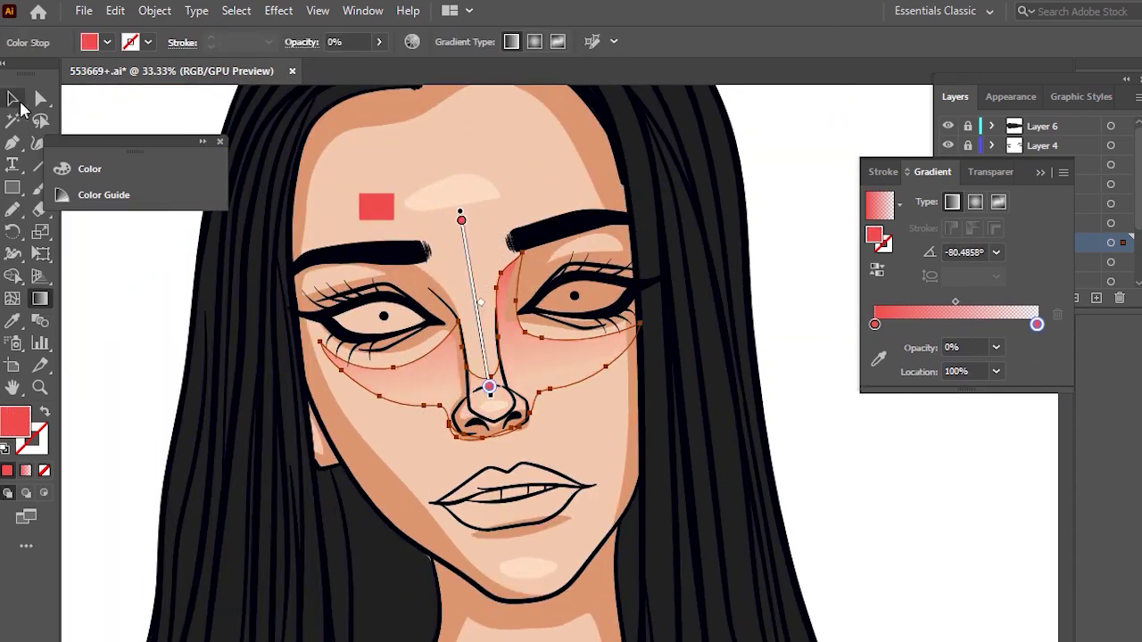
Set the opacity of the blush gradient's starting stop to 40% and deselect the shape.
{"action": "left_click", "coordinate": [21, 103]}
{"action": "left_click", "coordinate": [874, 345]}
{"action": "left_click", "coordinate": [996, 369]}
{"action": "left_click", "coordinate": [1006, 470]}
{"action": "left_click", "coordinate": [990, 470]}
{"action": "scroll", "coordinate": [704, 361], "scroll_direction": "down", "scroll_amount": 1}
{"action": "scroll", "coordinate": [750, 314], "scroll_direction": "up", "scroll_amount": 1}
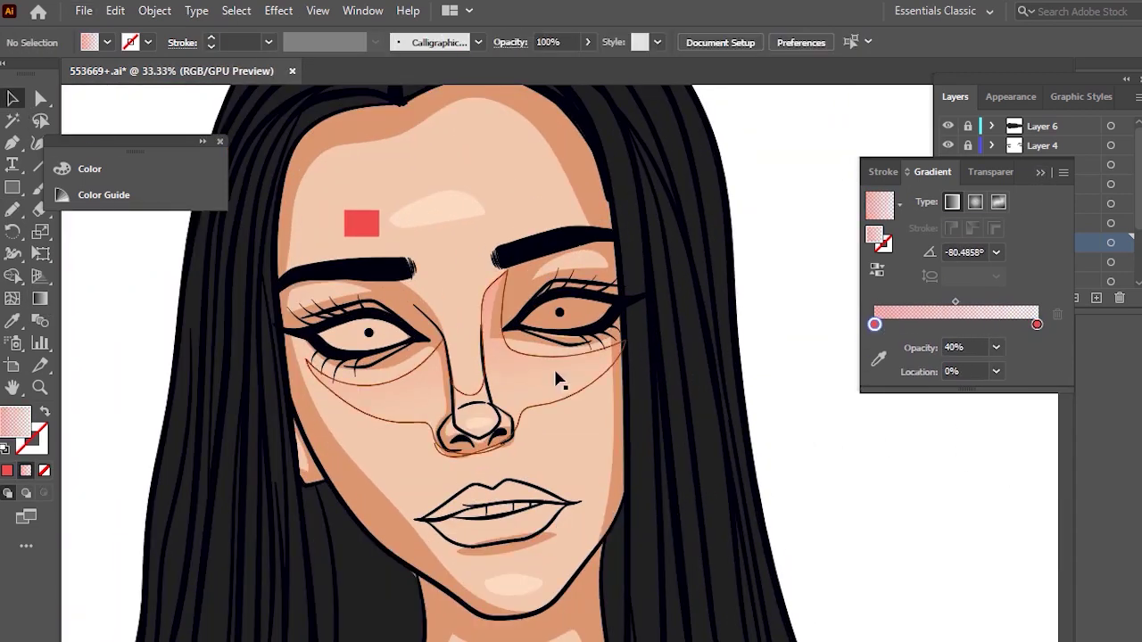
Readjust the opacity of the blush gradient's starting stop and hide the blush layer, Layer 13.
{"action": "left_click", "coordinate": [555, 374]}
{"action": "left_click", "coordinate": [996, 370]}
{"action": "left_click", "coordinate": [1025, 515]}
{"action": "left_click", "coordinate": [1040, 173]}
{"action": "left_click", "coordinate": [736, 267]}
{"action": "scroll", "coordinate": [758, 269], "scroll_direction": "down", "scroll_amount": 1}
{"action": "scroll", "coordinate": [627, 316], "scroll_direction": "up", "scroll_amount": 1}
{"action": "left_click", "coordinate": [947, 243]}
{"action": "scroll", "coordinate": [767, 290], "scroll_direction": "down", "scroll_amount": 1}
{"action": "scroll", "coordinate": [508, 316], "scroll_direction": "up", "scroll_amount": 1}
{"action": "scroll", "coordinate": [602, 169], "scroll_direction": "up", "scroll_amount": 1}
{"action": "scroll", "coordinate": [756, 235], "scroll_direction": "down", "scroll_amount": 1}
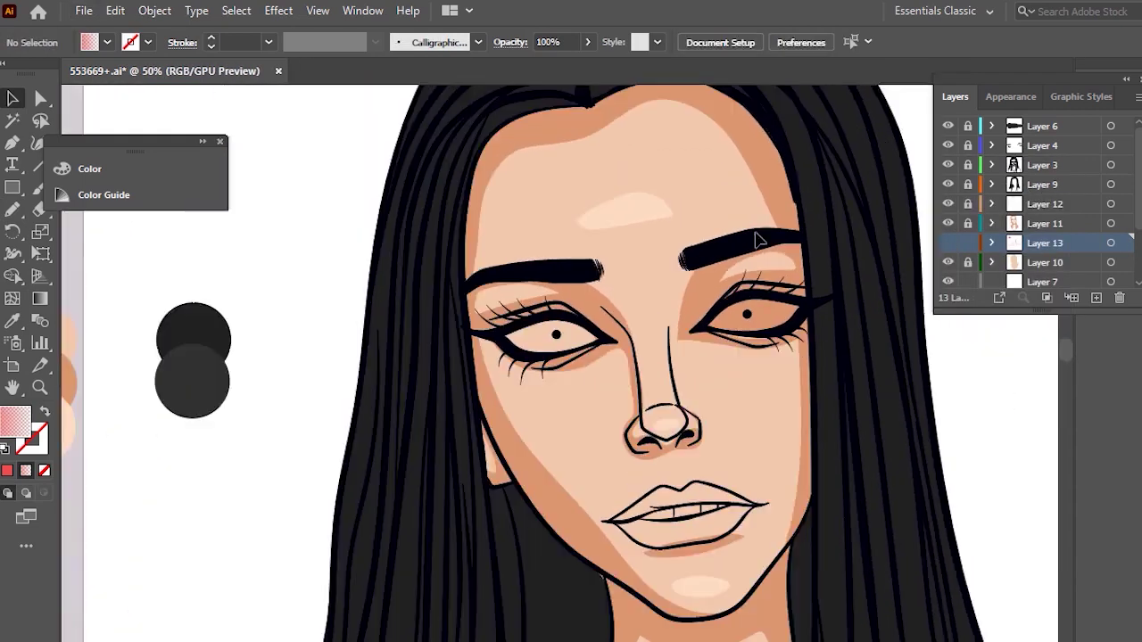
{"action": "scroll", "coordinate": [758, 239], "scroll_direction": "down", "scroll_amount": 1}
{"action": "scroll", "coordinate": [865, 215], "scroll_direction": "up", "scroll_amount": 1}
Create a new layer above Layer 12 and outline the white of the left-hand eye inside its black lash line.
{"action": "left_click", "coordinate": [1043, 205]}
{"action": "left_click", "coordinate": [1096, 297]}
{"action": "scroll", "coordinate": [382, 334], "scroll_direction": "up", "scroll_amount": 2}
{"action": "key", "text": "n"}
{"action": "left_click_drag", "start_coordinate": [449, 340], "coordinate": [396, 339]}
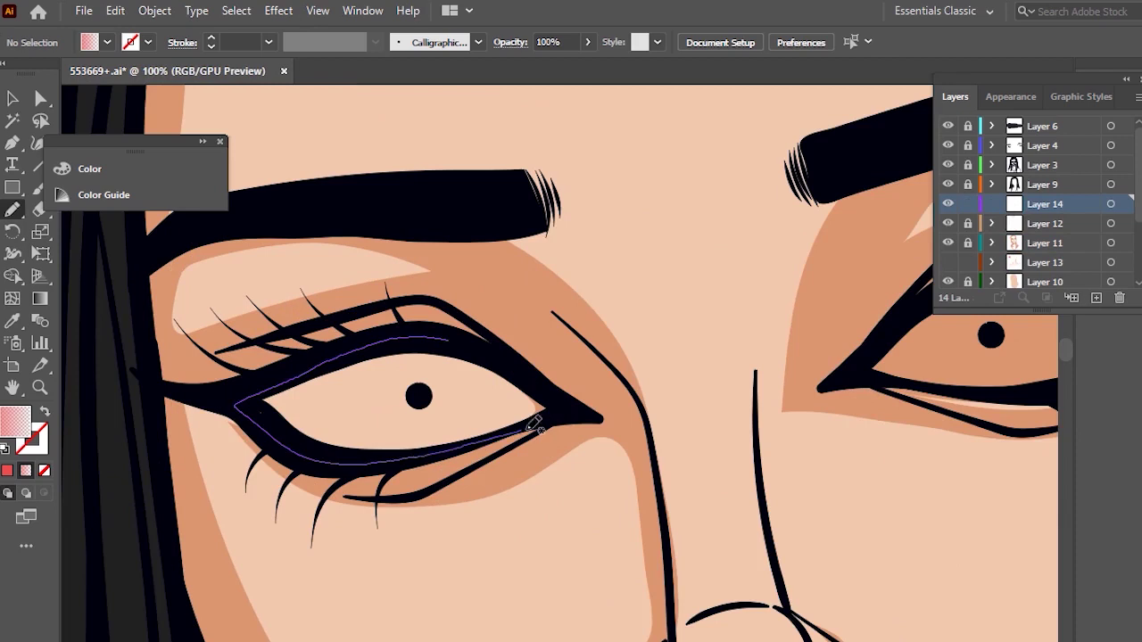
{"action": "left_click_drag", "start_coordinate": [526, 431], "coordinate": [449, 341]}
Fill the left-hand eye's white with a very light neutral gray and deselect it.
{"action": "double_click", "coordinate": [16, 423]}
{"action": "left_click", "coordinate": [737, 313]}
{"action": "left_click", "coordinate": [1132, 285]}
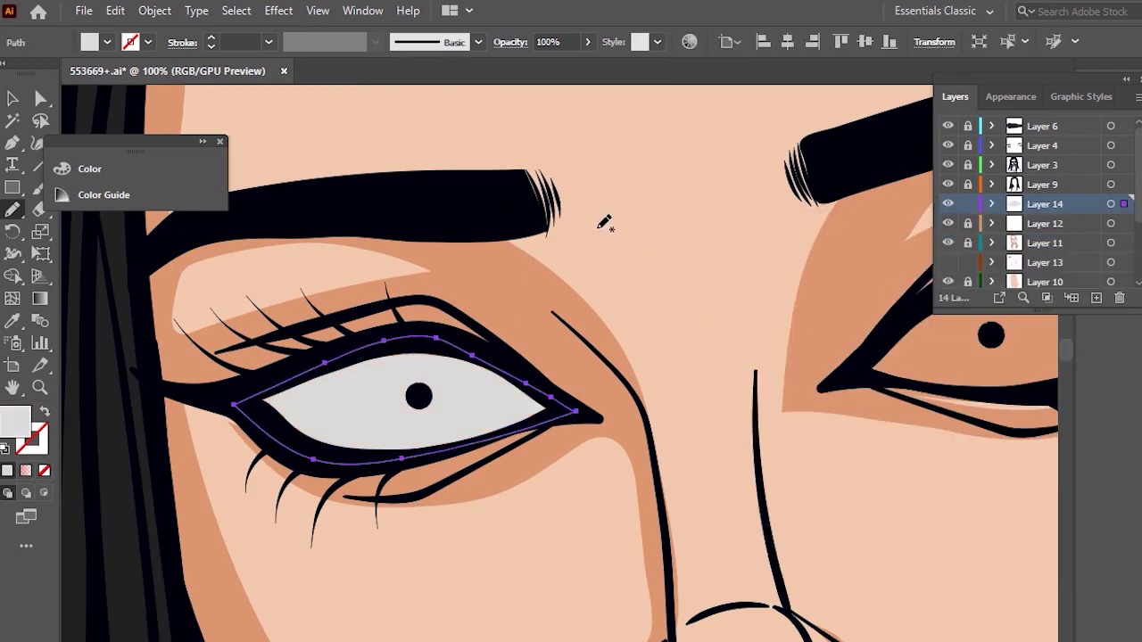
{"action": "double_click", "coordinate": [7, 425]}
{"action": "left_click", "coordinate": [737, 302]}
{"action": "left_click", "coordinate": [1133, 287]}
{"action": "left_click", "coordinate": [12, 99]}
{"action": "left_click", "coordinate": [303, 304]}
Draw a shadow shape around the upper and side edges of the left-hand eye's white and fill it with a darker gray.
{"action": "key", "text": "n"}
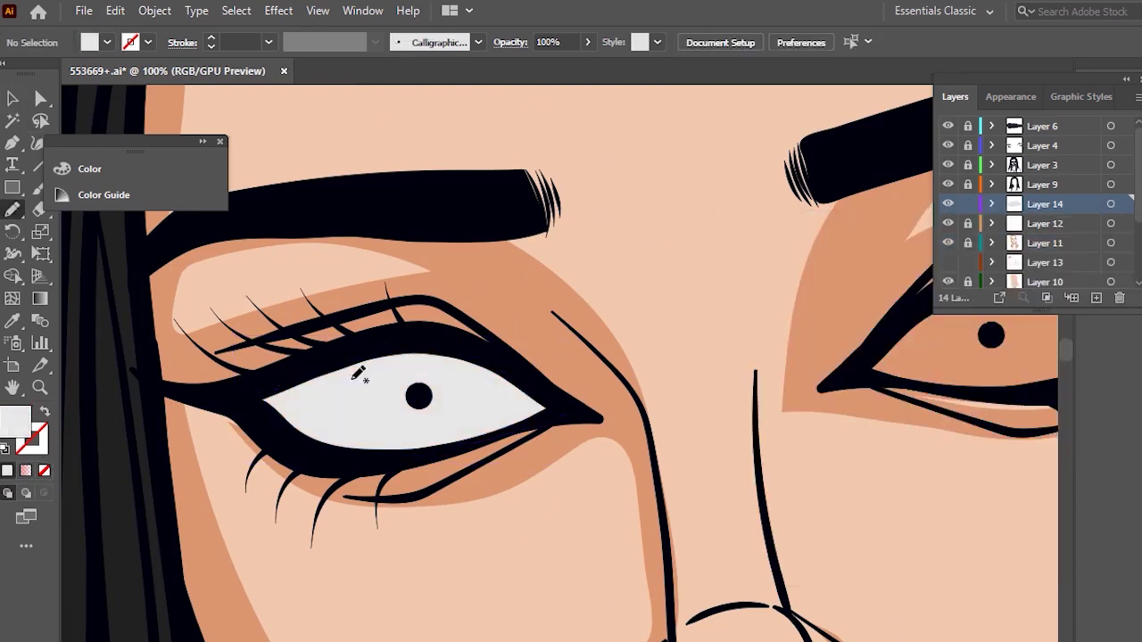
{"action": "left_click_drag", "start_coordinate": [490, 382], "coordinate": [548, 412]}
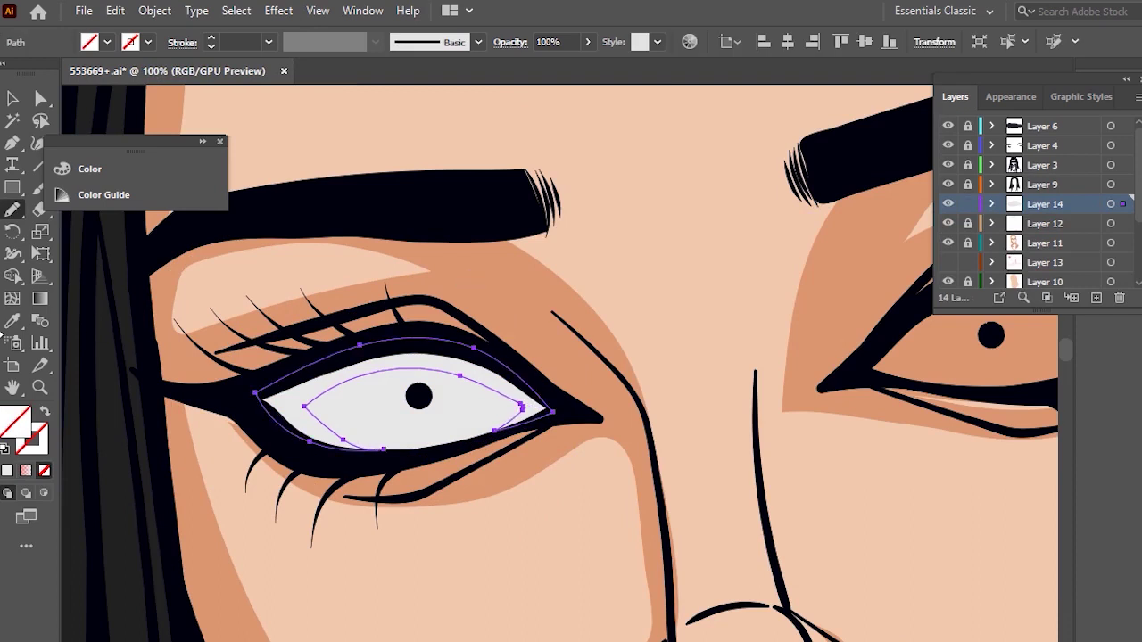
{"action": "left_click", "coordinate": [12, 321]}
{"action": "left_click", "coordinate": [375, 401]}
{"action": "double_click", "coordinate": [14, 423]}
{"action": "left_click", "coordinate": [736, 334]}
{"action": "left_click", "coordinate": [1133, 286]}
{"action": "left_click", "coordinate": [12, 99]}
{"action": "left_click", "coordinate": [493, 178]}
{"action": "scroll", "coordinate": [492, 177], "scroll_direction": "down", "scroll_amount": 2}
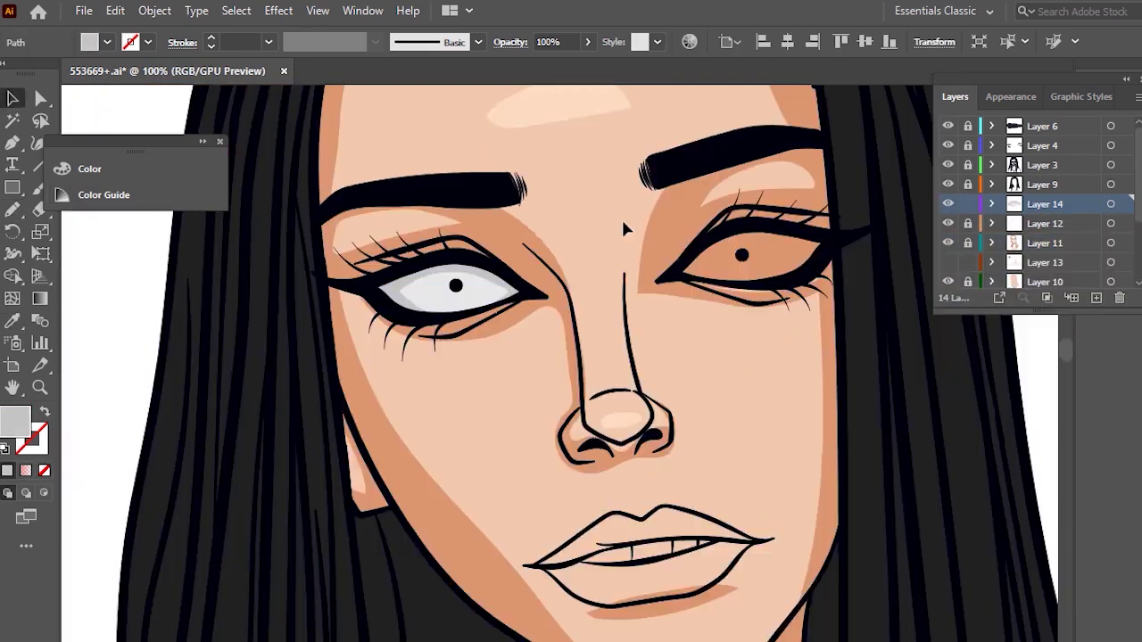
Outline the white of the right-hand eye and fill it with the light gray sampled from the other eye.
{"action": "scroll", "coordinate": [775, 192], "scroll_direction": "up", "scroll_amount": 2}
{"action": "left_click_drag", "start_coordinate": [630, 371], "coordinate": [660, 375]}
{"action": "left_click_drag", "start_coordinate": [748, 383], "coordinate": [627, 311]}
{"action": "left_click", "coordinate": [12, 321]}
{"action": "left_click", "coordinate": [82, 389]}
Draw a shadow shape around the right-hand eye's white and fill it with the darker gray sampled from the other eye's shadow.
{"action": "left_click", "coordinate": [13, 210]}
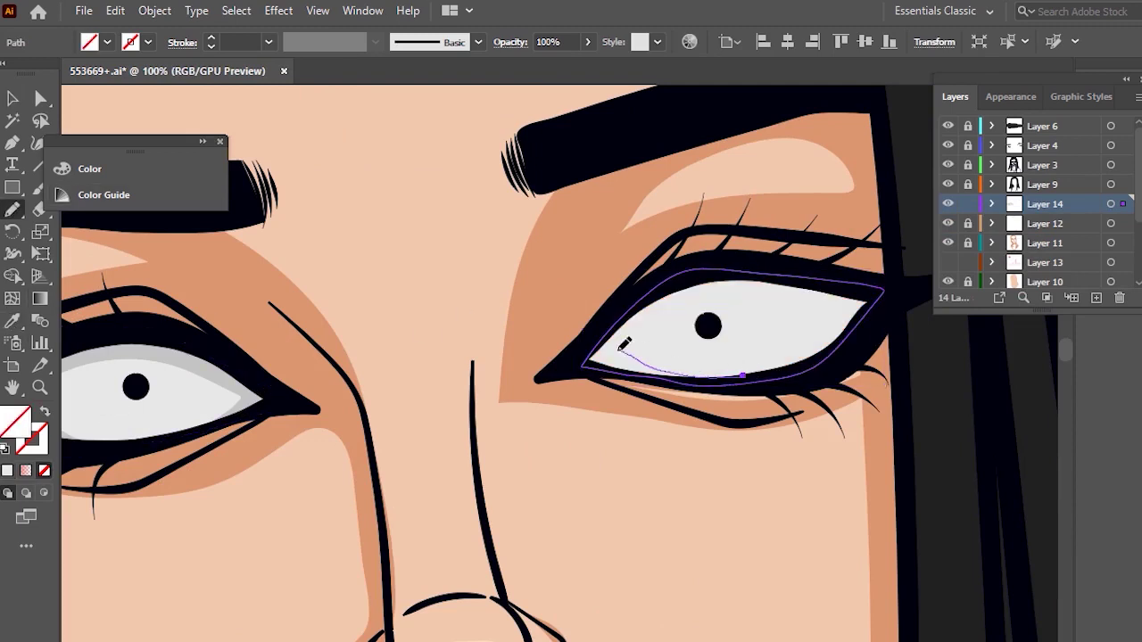
{"action": "left_click_drag", "start_coordinate": [591, 347], "coordinate": [742, 378]}
{"action": "left_click", "coordinate": [12, 321]}
{"action": "left_click", "coordinate": [183, 357]}
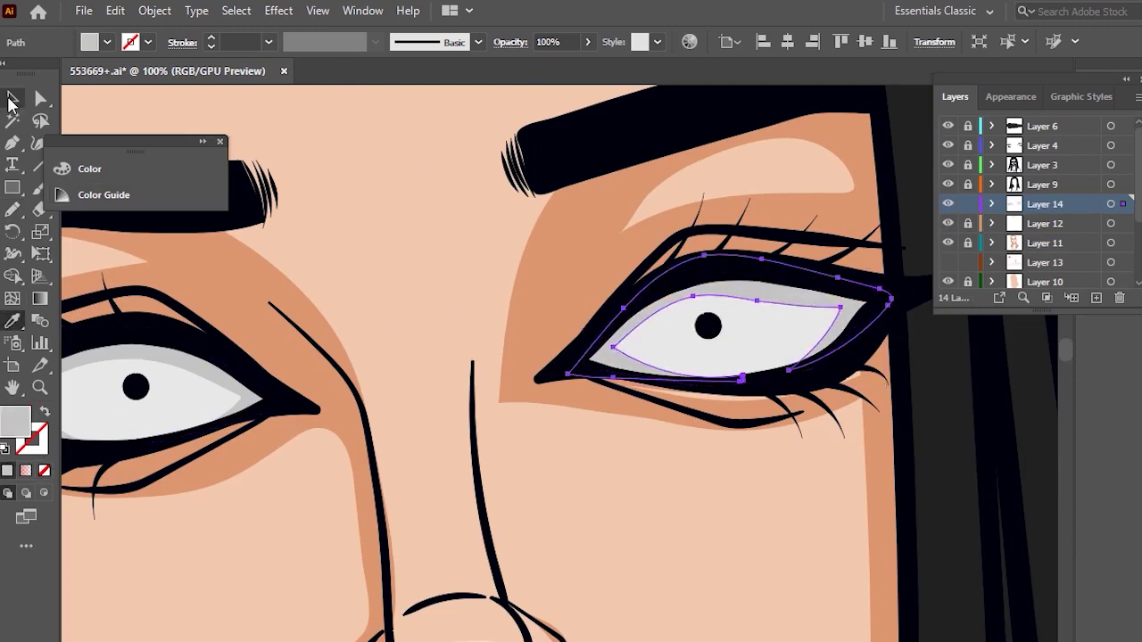
{"action": "left_click", "coordinate": [12, 99]}
{"action": "left_click", "coordinate": [348, 175]}
Refine the outline of the right-hand eye's gray shadow with the Pencil tool and deselect it.
{"action": "scroll", "coordinate": [348, 174], "scroll_direction": "down", "scroll_amount": 2}
{"action": "scroll", "coordinate": [562, 189], "scroll_direction": "up", "scroll_amount": 2}
{"action": "left_click", "coordinate": [483, 275]}
{"action": "mouse_move", "coordinate": [585, 289]}
{"action": "left_mouse_down"}
{"action": "mouse_move", "coordinate": [588, 346]}
{"action": "mouse_move", "coordinate": [608, 308]}
{"action": "mouse_move", "coordinate": [575, 347]}
{"action": "left_mouse_up"}
{"action": "left_click_drag", "start_coordinate": [591, 292], "coordinate": [574, 296]}
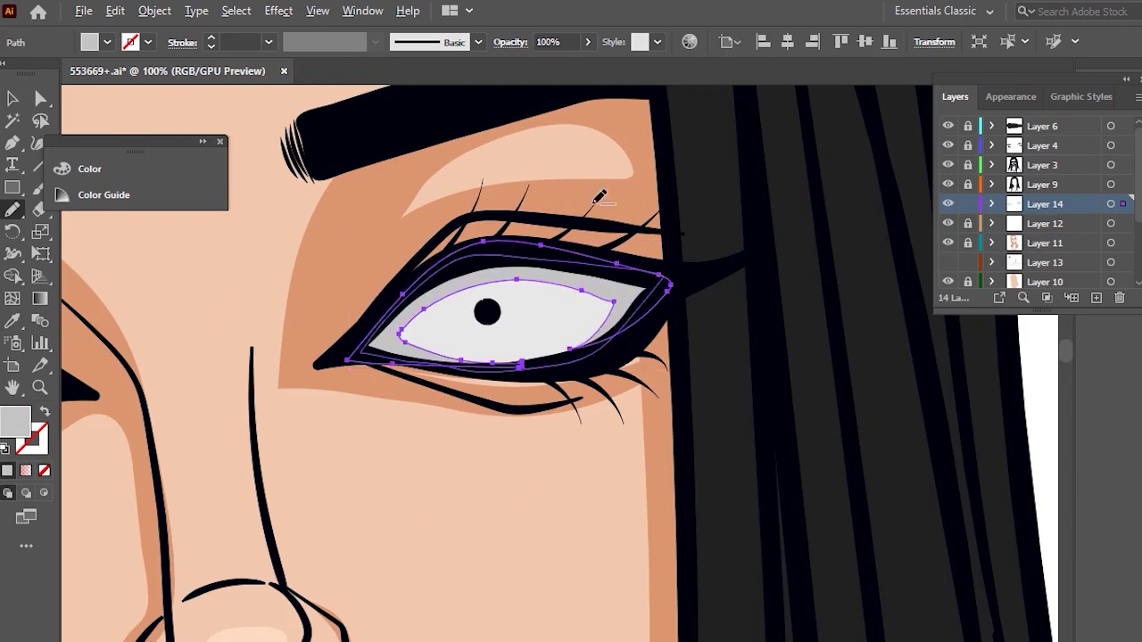
{"action": "scroll", "coordinate": [595, 203], "scroll_direction": "down", "scroll_amount": 2}
{"action": "left_click", "coordinate": [12, 99]}
{"action": "left_click", "coordinate": [463, 324]}
{"action": "scroll", "coordinate": [664, 349], "scroll_direction": "down", "scroll_amount": 3}
{"action": "scroll", "coordinate": [615, 299], "scroll_direction": "up", "scroll_amount": 1}
{"action": "scroll", "coordinate": [597, 331], "scroll_direction": "down", "scroll_amount": 2}
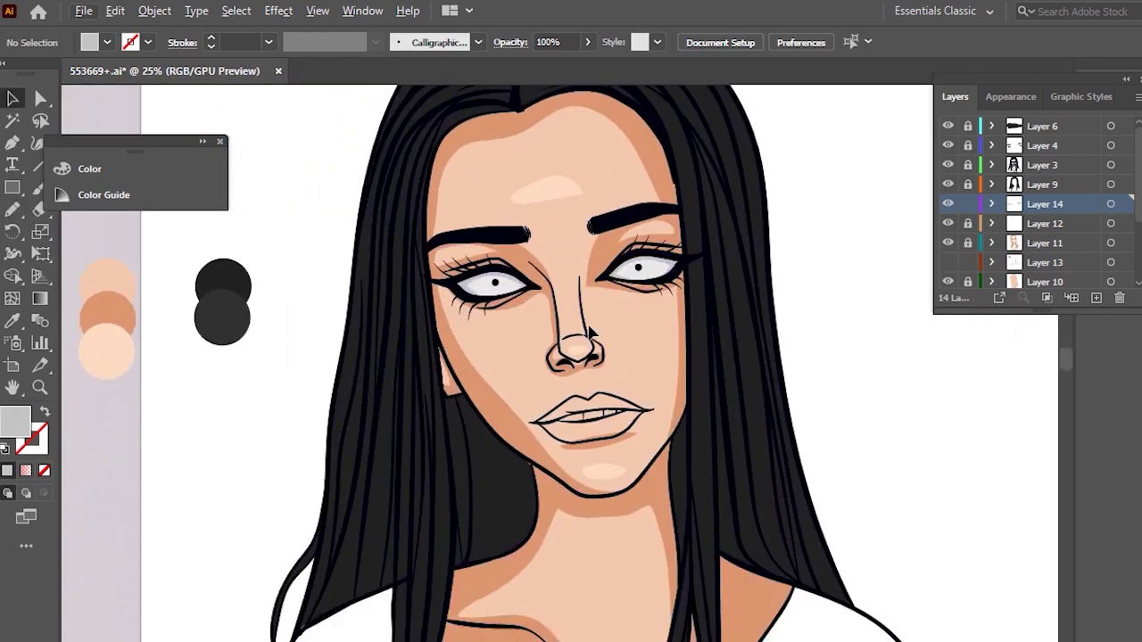
Create Layer 15 above the eye-white layer, outline the teeth between the lips, and fill them with light gray.
{"action": "scroll", "coordinate": [588, 333], "scroll_direction": "up", "scroll_amount": 2}
{"action": "left_click", "coordinate": [1097, 297]}
{"action": "scroll", "coordinate": [651, 319], "scroll_direction": "up", "scroll_amount": 2}
{"action": "key", "text": "n"}
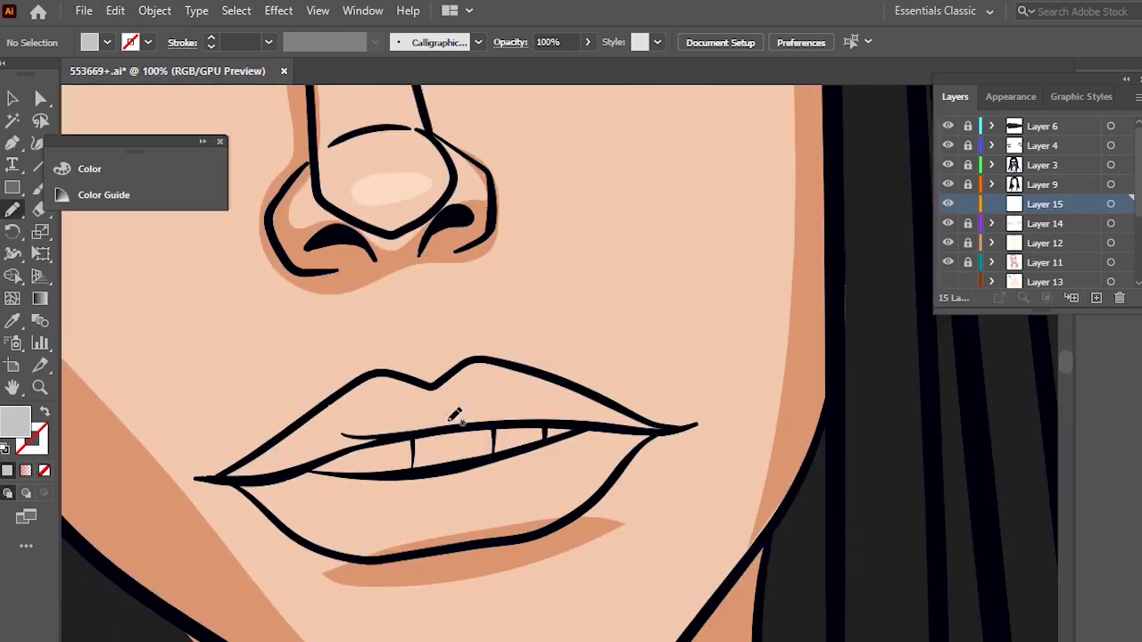
{"action": "left_click_drag", "start_coordinate": [548, 435], "coordinate": [582, 425]}
{"action": "double_click", "coordinate": [11, 425]}
{"action": "left_click", "coordinate": [731, 310]}
{"action": "key", "text": "Return"}
{"action": "scroll", "coordinate": [512, 446], "scroll_direction": "up", "scroll_amount": 2}
{"action": "key", "text": "v"}
{"action": "left_click", "coordinate": [444, 166]}
Draw a shadow shape along the tops and sides of the teeth and fill it with the gray C6C6C6.
{"action": "left_click_drag", "start_coordinate": [339, 357], "coordinate": [371, 325]}
{"action": "key", "text": "n"}
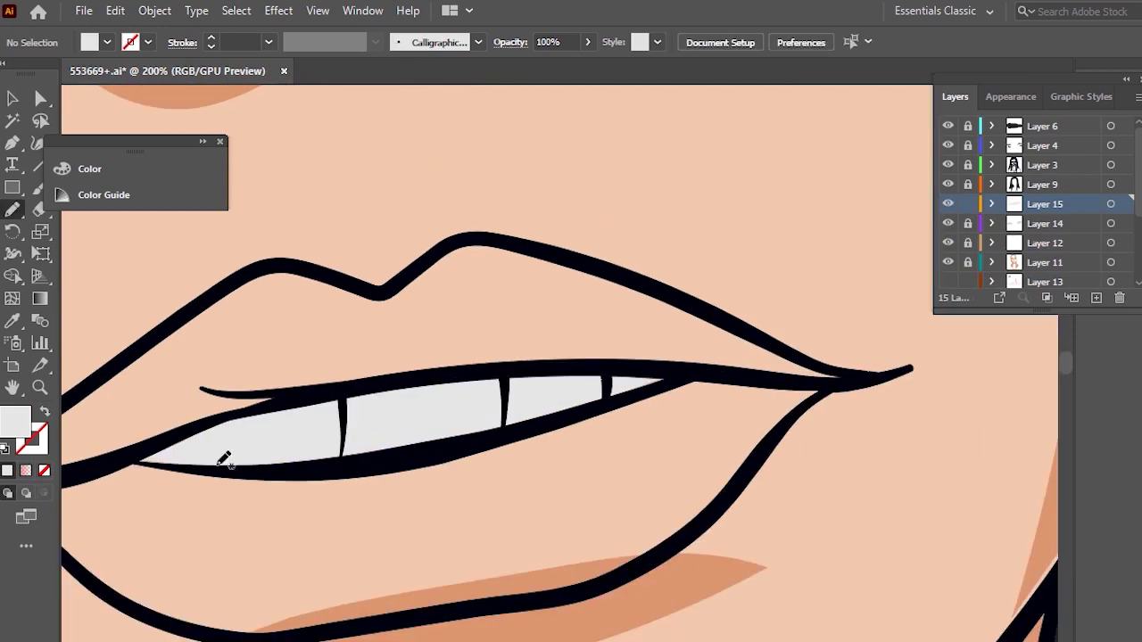
{"action": "left_click_drag", "start_coordinate": [622, 379], "coordinate": [510, 366]}
{"action": "left_click_drag", "start_coordinate": [128, 455], "coordinate": [232, 470]}
{"action": "left_click", "coordinate": [191, 443]}
{"action": "double_click", "coordinate": [13, 423]}
{"action": "left_click", "coordinate": [736, 333]}
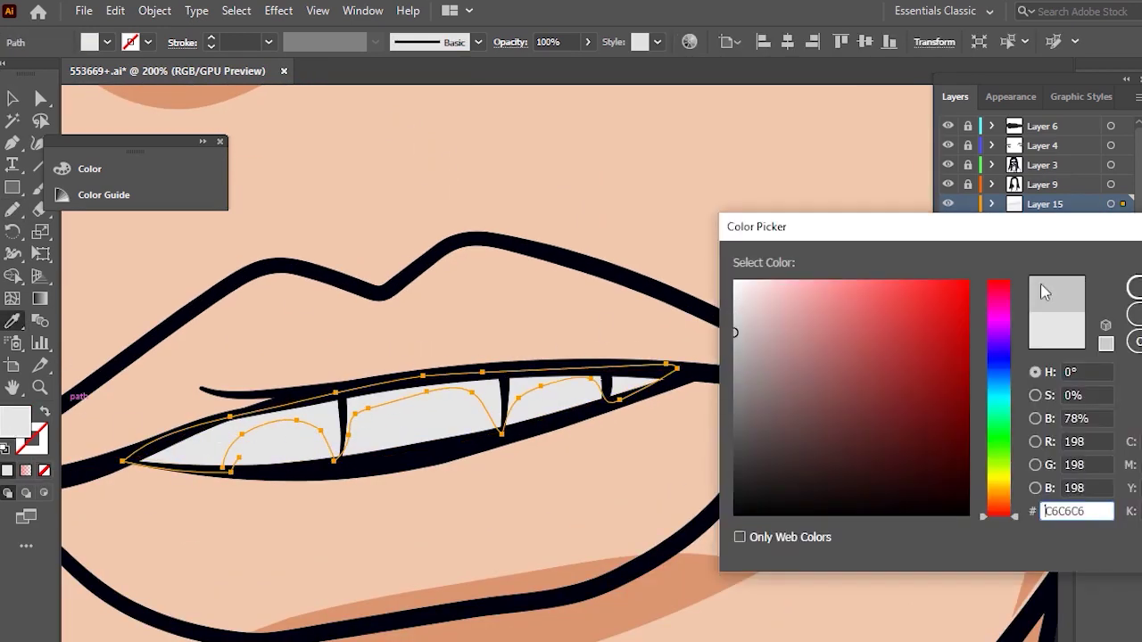
{"action": "left_click", "coordinate": [1133, 287]}
{"action": "scroll", "coordinate": [1086, 124], "scroll_direction": "down", "scroll_amount": 1}
{"action": "scroll", "coordinate": [689, 230], "scroll_direction": "down", "scroll_amount": 2}
{"action": "key", "text": "v"}
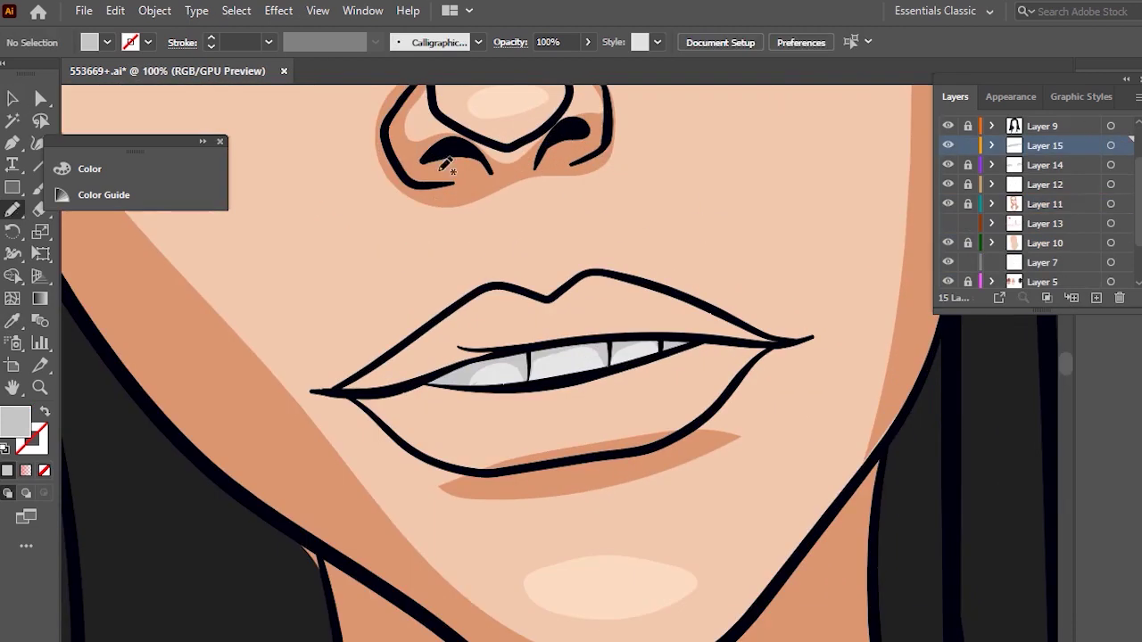
Outline both lips on Layer 15 and fill them with the muted red from the color samples.
{"action": "left_click_drag", "start_coordinate": [433, 328], "coordinate": [475, 286]}
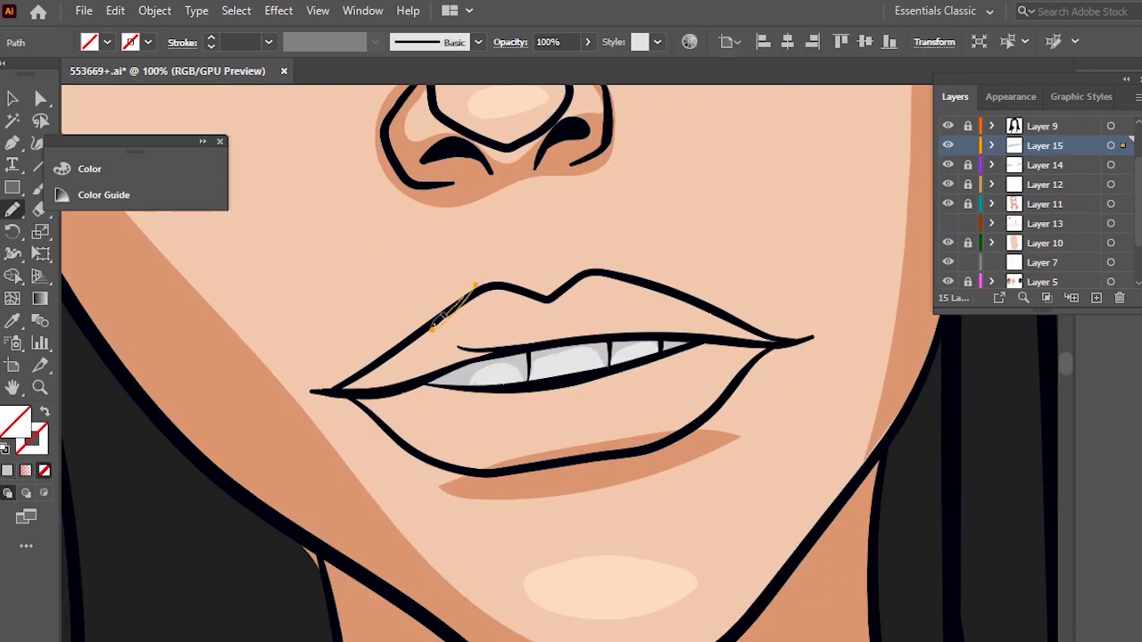
{"action": "left_click_drag", "start_coordinate": [690, 432], "coordinate": [780, 334]}
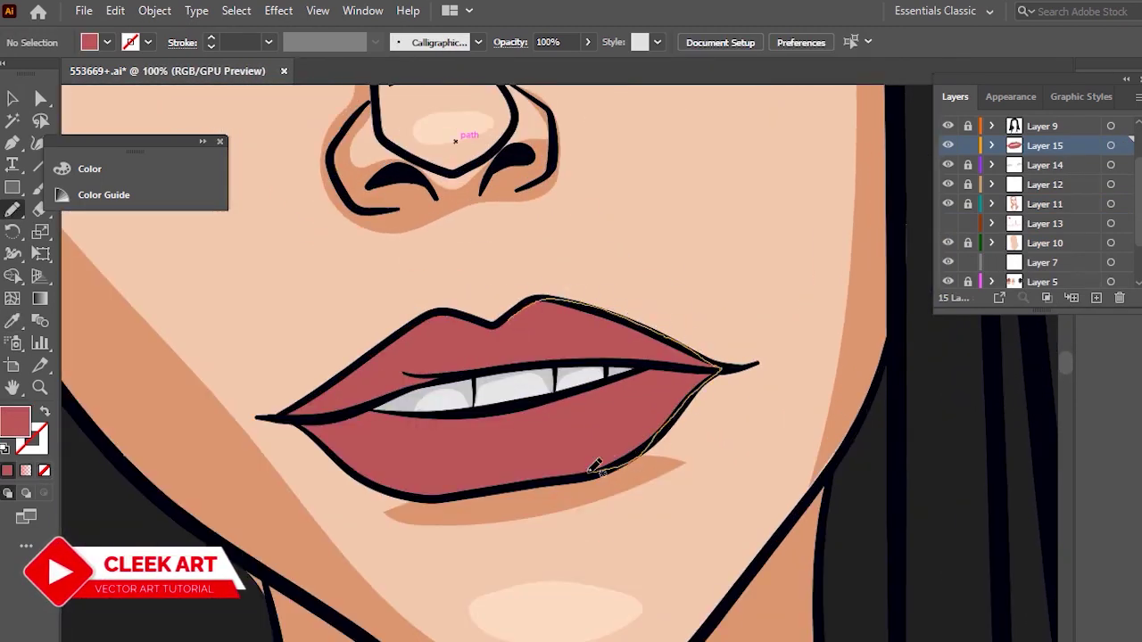
Draw shading outlines inside the upper lip and around the lower lip, undoing a faulty stroke and redrawing the lower-lip part.
{"action": "mouse_move", "coordinate": [396, 495]}
{"action": "left_mouse_down"}
{"action": "mouse_move", "coordinate": [284, 416]}
{"action": "mouse_move", "coordinate": [539, 309]}
{"action": "mouse_move", "coordinate": [560, 353]}
{"action": "mouse_move", "coordinate": [369, 399]}
{"action": "left_mouse_up"}
{"action": "left_click_drag", "start_coordinate": [292, 407], "coordinate": [298, 407]}
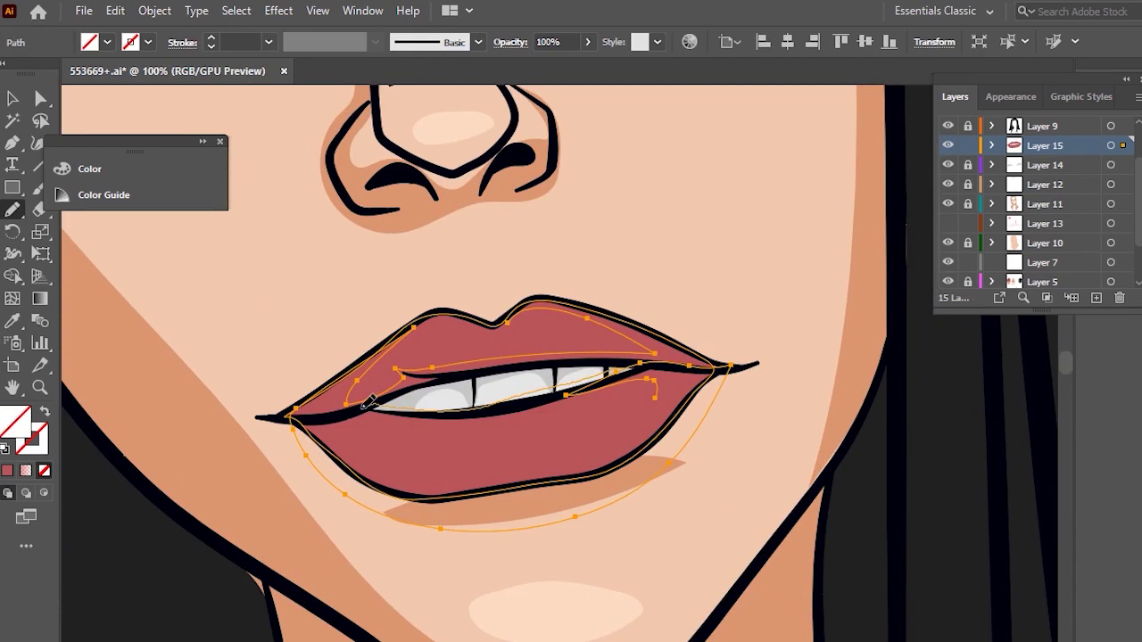
{"action": "left_click_drag", "start_coordinate": [410, 477], "coordinate": [359, 411]}
{"action": "key", "text": "ctrl+z"}
{"action": "left_click", "coordinate": [562, 366], "text": "ctrl"}
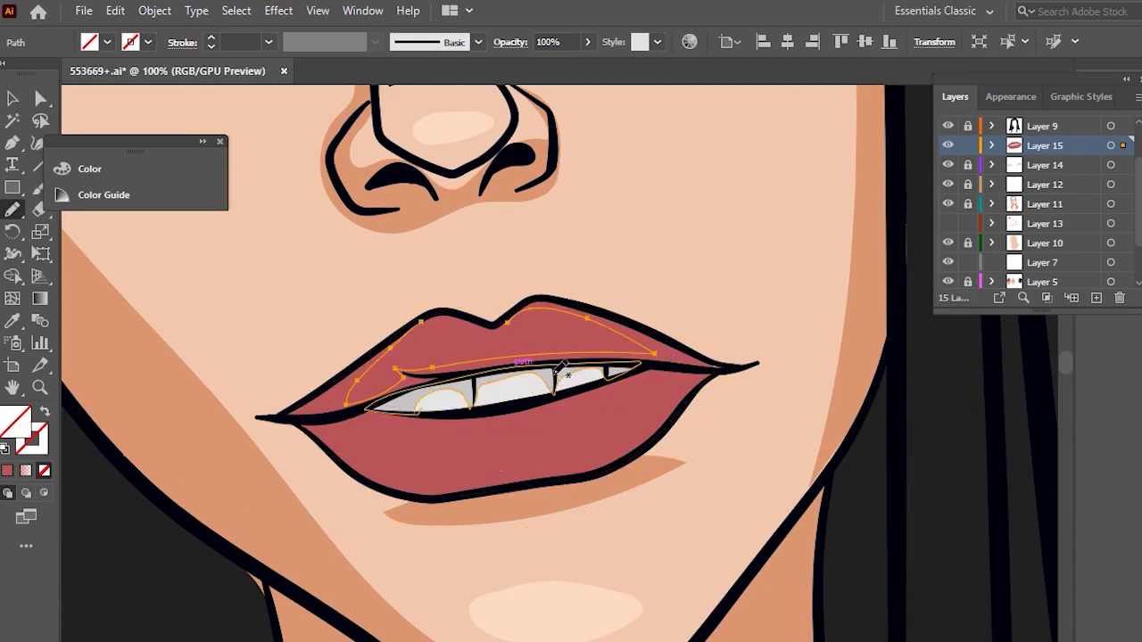
{"action": "left_click_drag", "start_coordinate": [584, 410], "coordinate": [604, 389]}
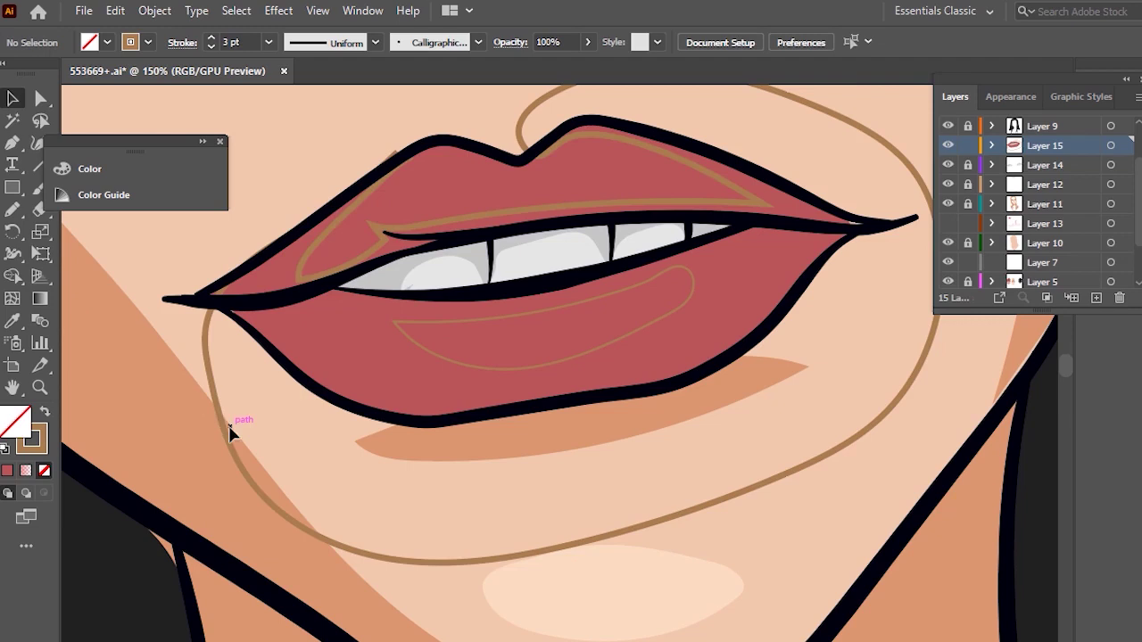
Select the large lip-shading outline together with the red lip shape, and hide the perspective grid.
{"action": "left_click", "coordinate": [223, 426], "text": "ctrl"}
{"action": "left_click", "coordinate": [280, 326], "text": "ctrl+shift"}
{"action": "key", "text": "shift+p"}
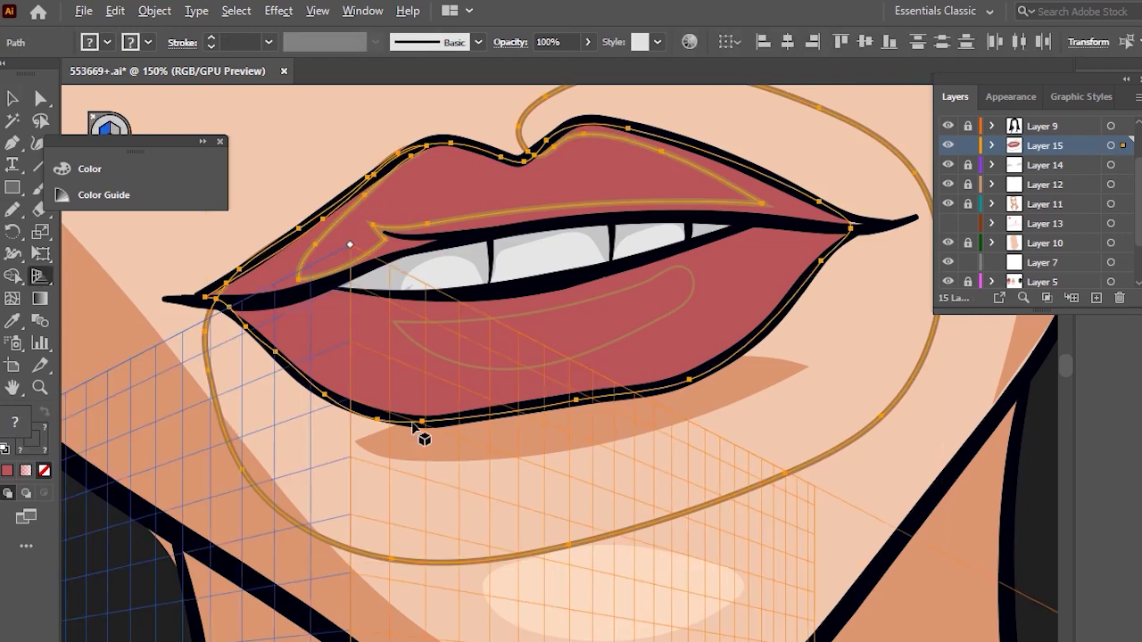
{"action": "key", "text": "ctrl+shift+i"}
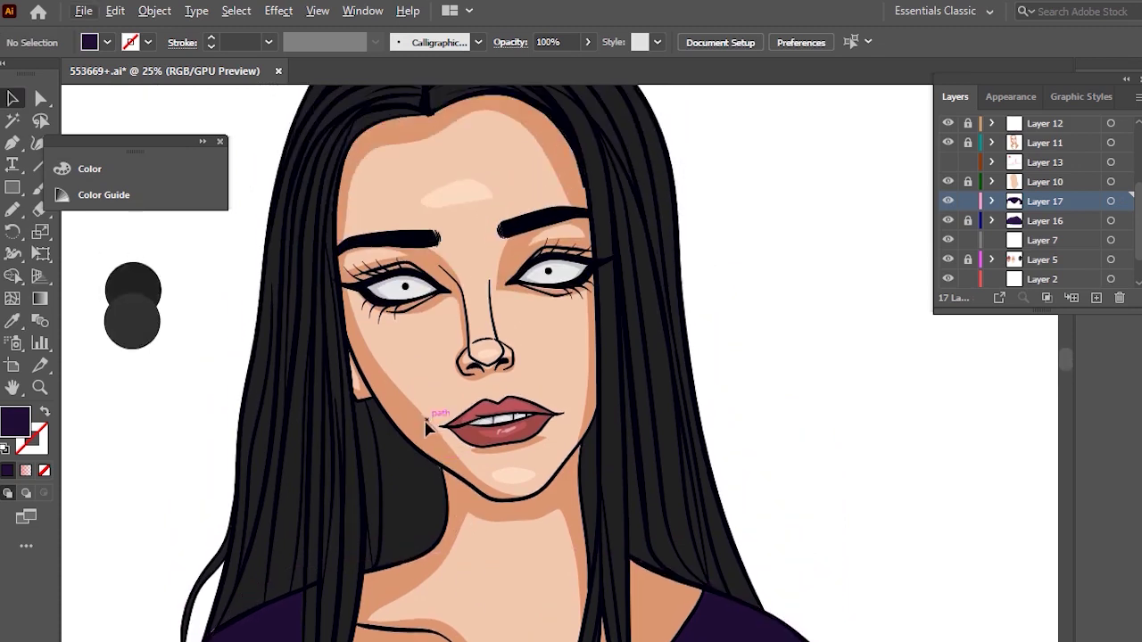
Create a new layer directly above the hair layer, Layer 9.
{"action": "key", "text": "ctrl+="}
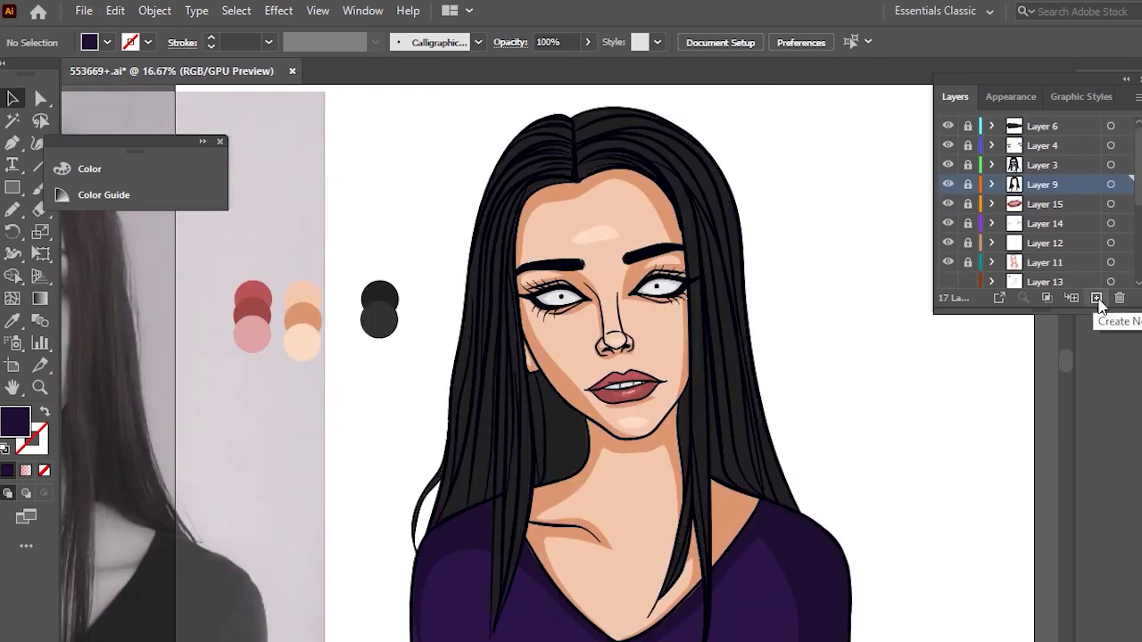
{"action": "left_click", "coordinate": [1096, 297]}
{"action": "key", "text": "ctrl+="}
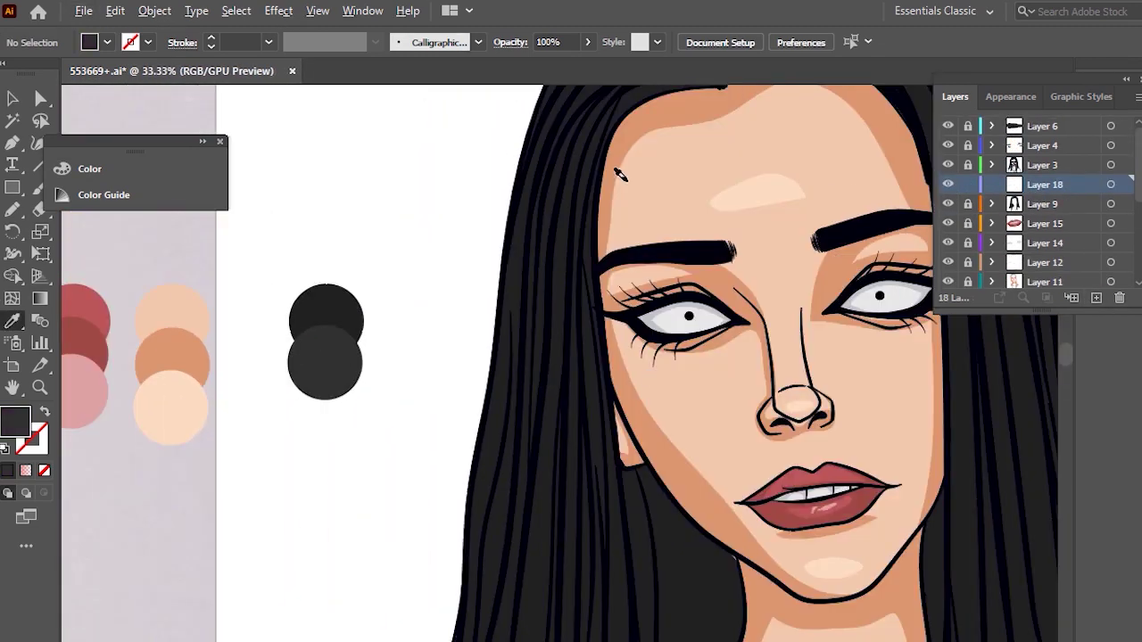
Choose the thin tapered line as the brush definition and activate the Paintbrush tool.
{"action": "left_click", "coordinate": [479, 42]}
{"action": "scroll", "coordinate": [415, 158], "scroll_direction": "down", "scroll_amount": 2}
{"action": "left_click", "coordinate": [415, 158]}
{"action": "scroll", "coordinate": [630, 272], "scroll_direction": "up", "scroll_amount": 1}
{"action": "scroll", "coordinate": [548, 270], "scroll_direction": "down", "scroll_amount": 1}
{"action": "scroll", "coordinate": [551, 310], "scroll_direction": "up", "scroll_amount": 1}
{"action": "scroll", "coordinate": [562, 304], "scroll_direction": "down", "scroll_amount": 4}
{"action": "key", "text": "b"}
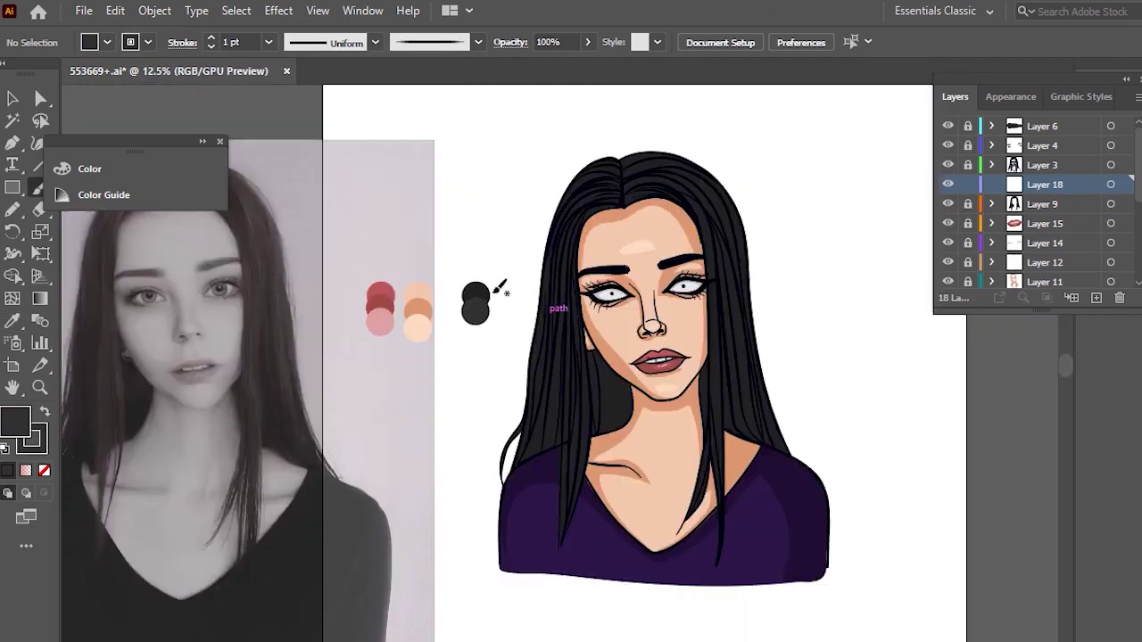
Use the lighter charcoal sample as stroke color with no fill, at 6 pt with the elliptical width profile.
{"action": "scroll", "coordinate": [593, 310], "scroll_direction": "up", "scroll_amount": 3}
{"action": "scroll", "coordinate": [593, 311], "scroll_direction": "up", "scroll_amount": 1}
{"action": "scroll", "coordinate": [612, 296], "scroll_direction": "up", "scroll_amount": 3}
{"action": "key", "text": "i"}
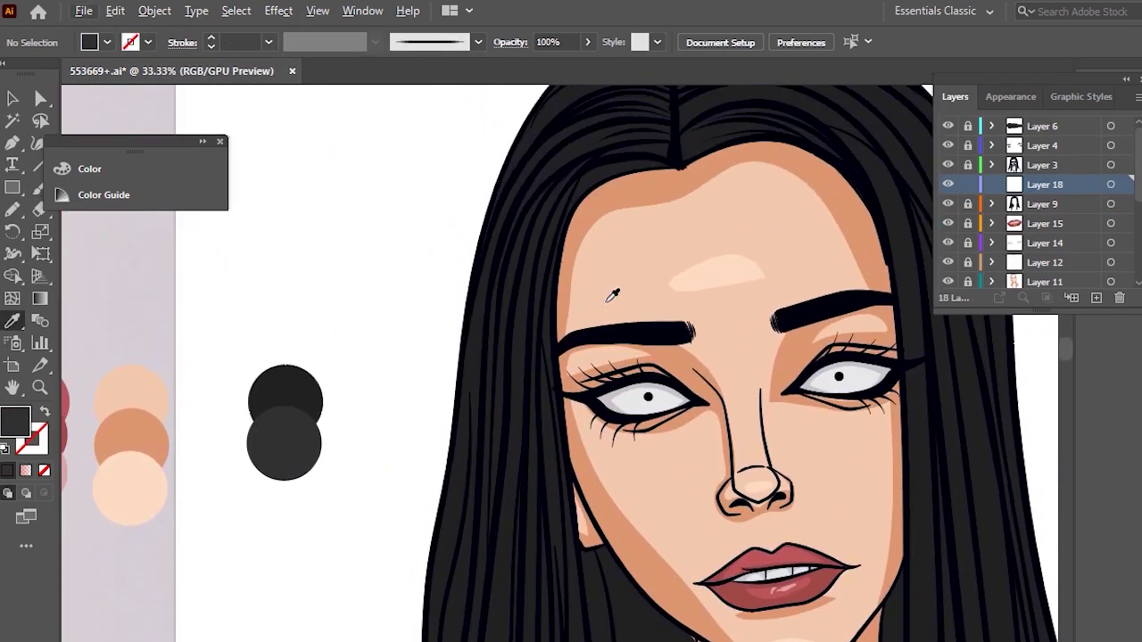
{"action": "key", "text": "shift+x"}
{"action": "left_click", "coordinate": [269, 41]}
{"action": "left_click", "coordinate": [290, 227]}
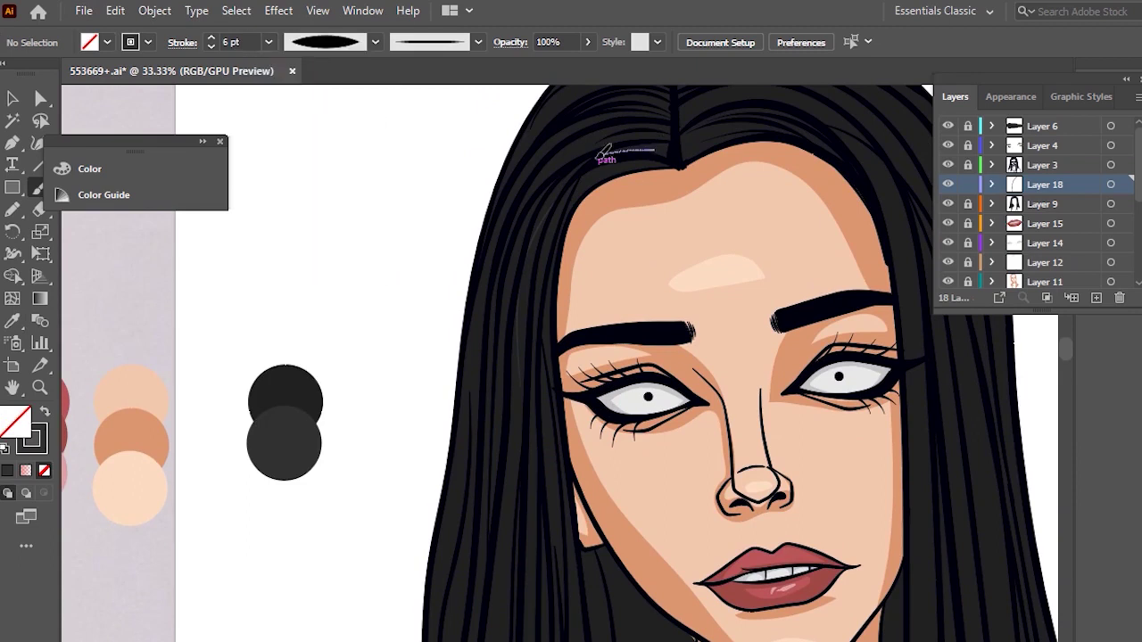
Paint long charcoal highlight strokes on Layer 18 between the black strands of hair beside the face.
{"action": "scroll", "coordinate": [568, 287], "scroll_direction": "down", "scroll_amount": 2}
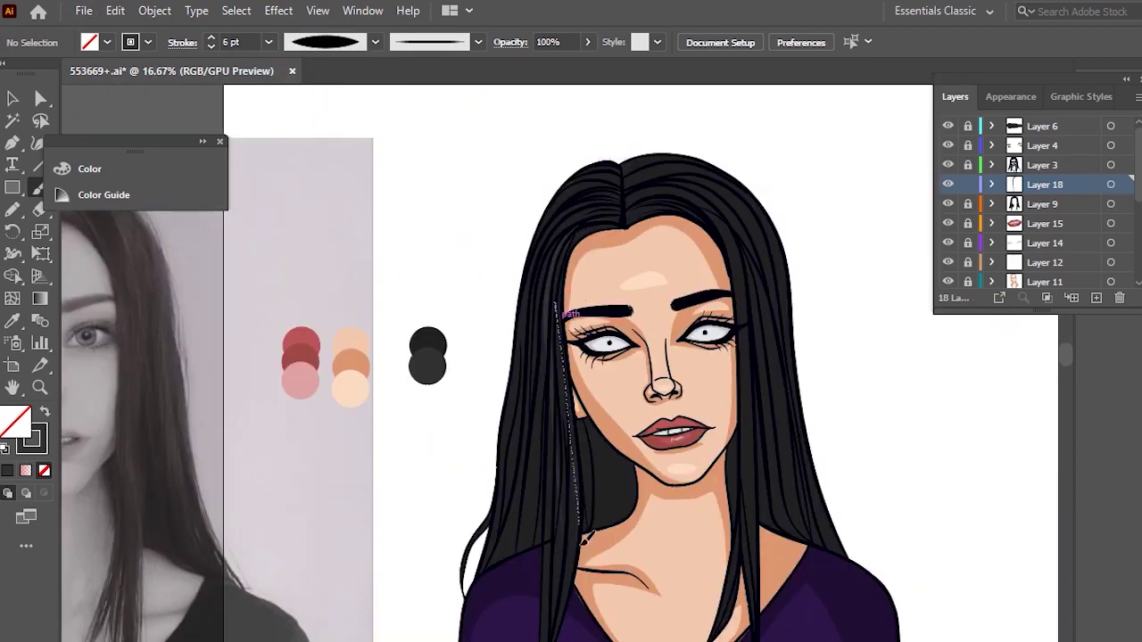
{"action": "scroll", "coordinate": [577, 431], "scroll_direction": "up", "scroll_amount": 1}
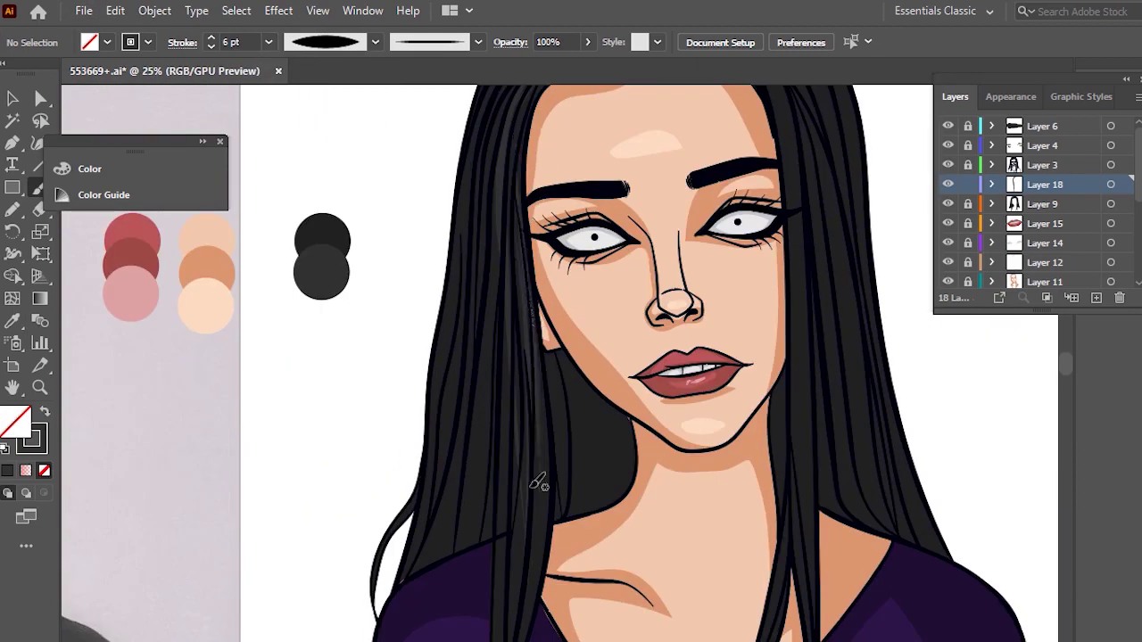
{"action": "left_click_drag", "start_coordinate": [508, 337], "coordinate": [498, 513]}
{"action": "left_click_drag", "start_coordinate": [495, 292], "coordinate": [472, 540]}
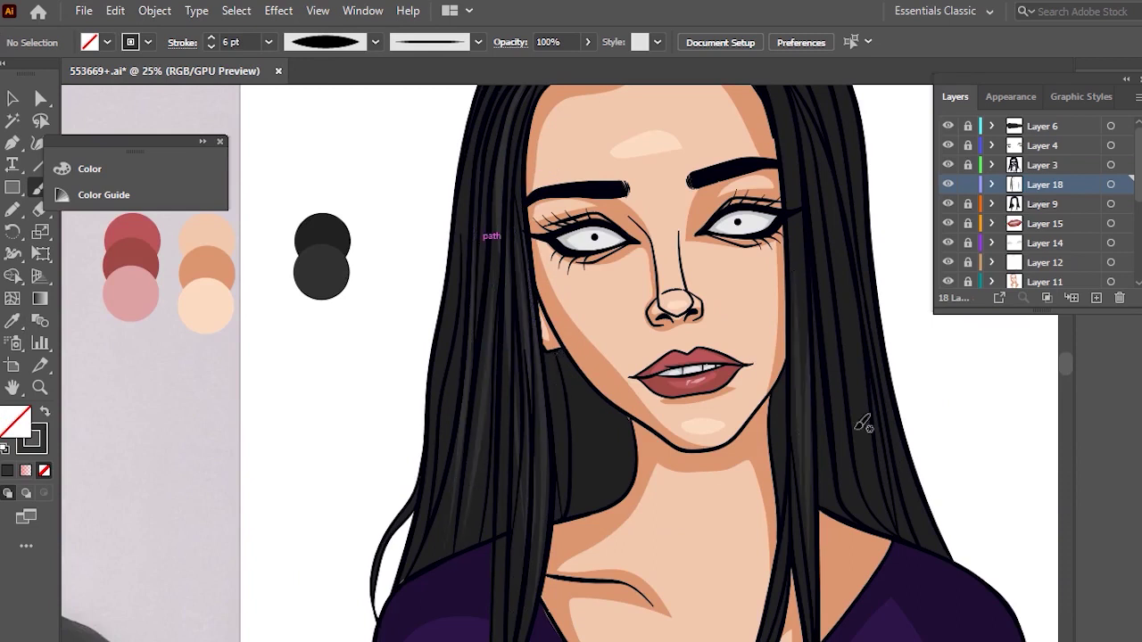
{"action": "scroll", "coordinate": [863, 424], "scroll_direction": "right", "scroll_amount": 3}
{"action": "scroll", "coordinate": [744, 352], "scroll_direction": "up", "scroll_amount": 2}
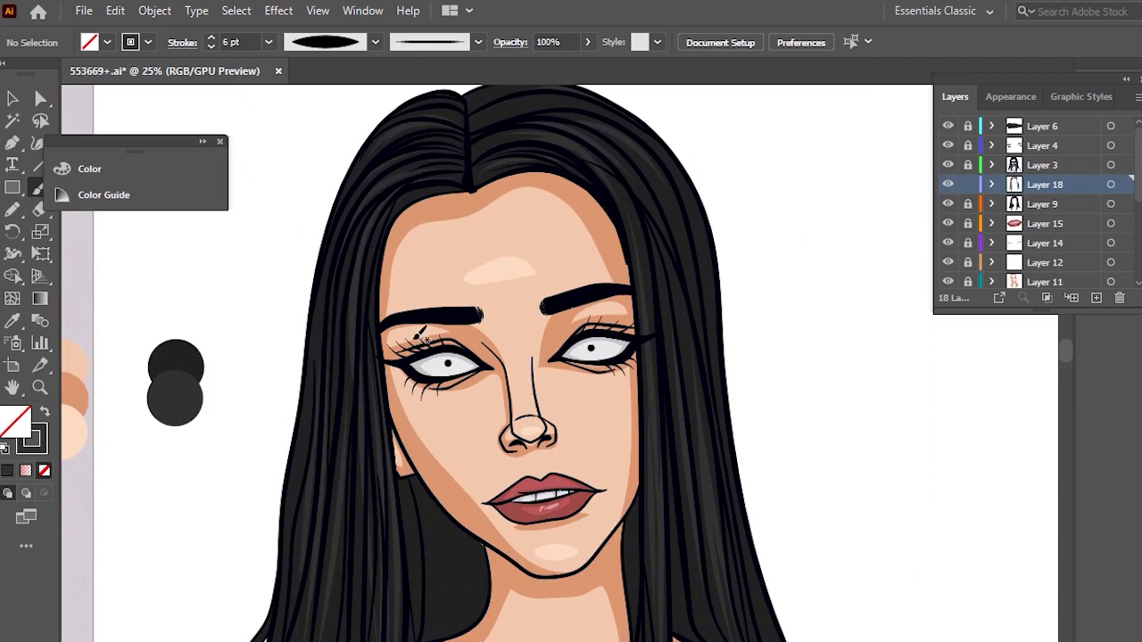
Add charcoal highlight strokes to the lower hair ends falling over the shoulders and chest.
{"action": "scroll", "coordinate": [417, 337], "scroll_direction": "down", "scroll_amount": 3}
{"action": "scroll", "coordinate": [494, 281], "scroll_direction": "up", "scroll_amount": 1}
{"action": "left_click_drag", "start_coordinate": [435, 596], "coordinate": [436, 598]}
{"action": "scroll", "coordinate": [463, 499], "scroll_direction": "down", "scroll_amount": 3}
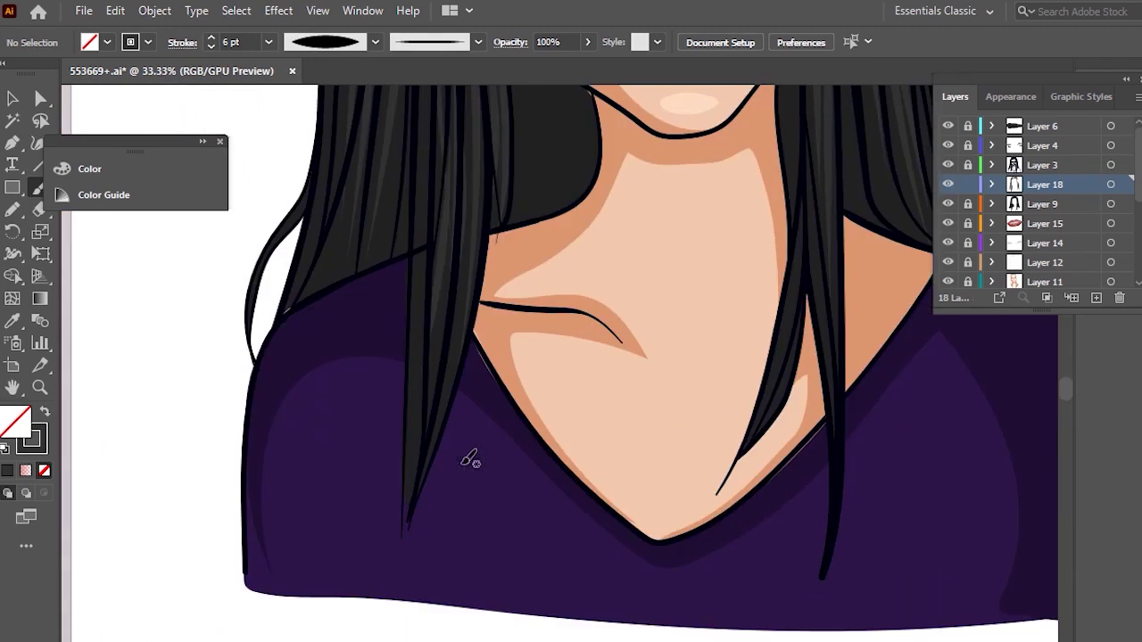
{"action": "left_click_drag", "start_coordinate": [436, 434], "coordinate": [432, 444]}
{"action": "scroll", "coordinate": [484, 271], "scroll_direction": "up", "scroll_amount": 1}
{"action": "scroll", "coordinate": [553, 299], "scroll_direction": "right", "scroll_amount": 4}
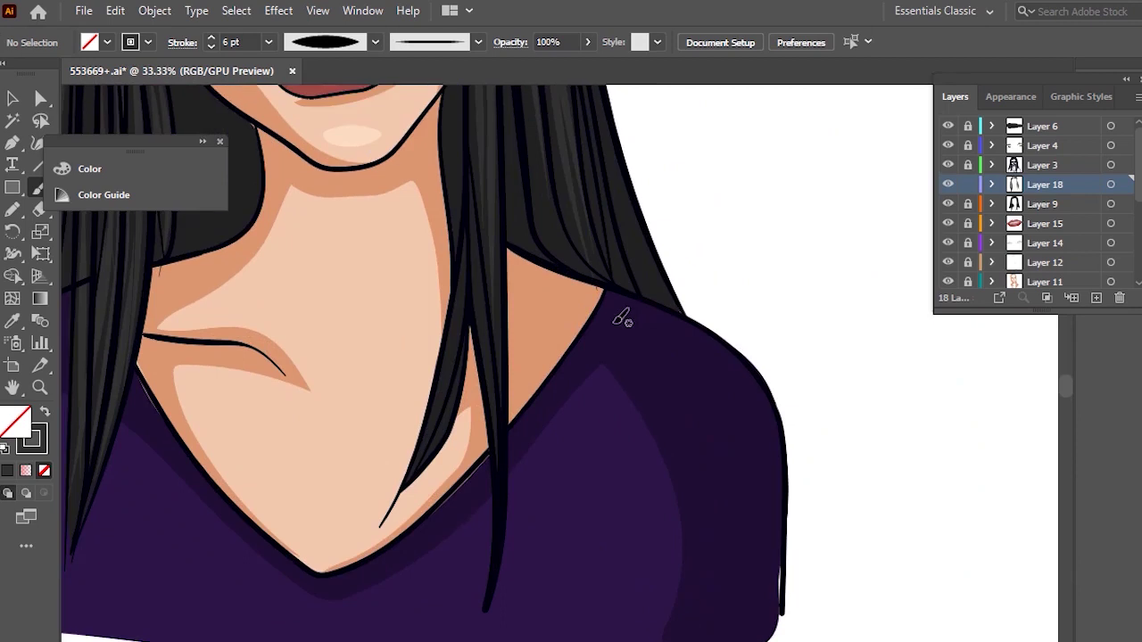
{"action": "scroll", "coordinate": [473, 286], "scroll_direction": "down", "scroll_amount": 1}
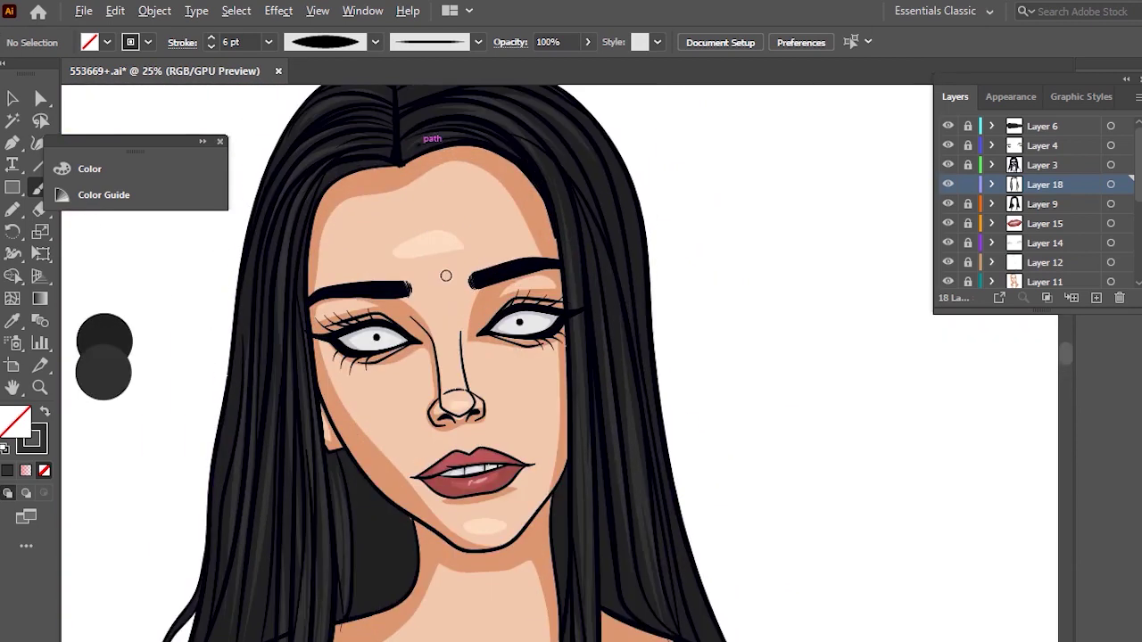
Paint curved charcoal highlight strokes across the crown and from the parting down along the forehead.
{"action": "scroll", "coordinate": [319, 234], "scroll_direction": "up", "scroll_amount": 2}
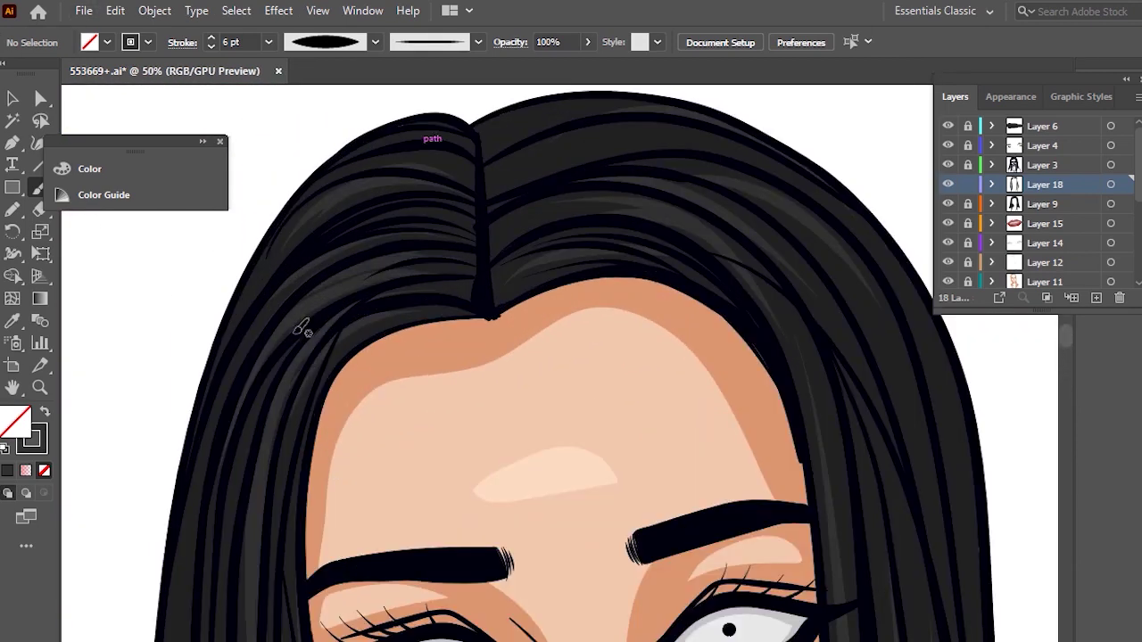
{"action": "left_click_drag", "start_coordinate": [832, 524], "coordinate": [680, 232]}
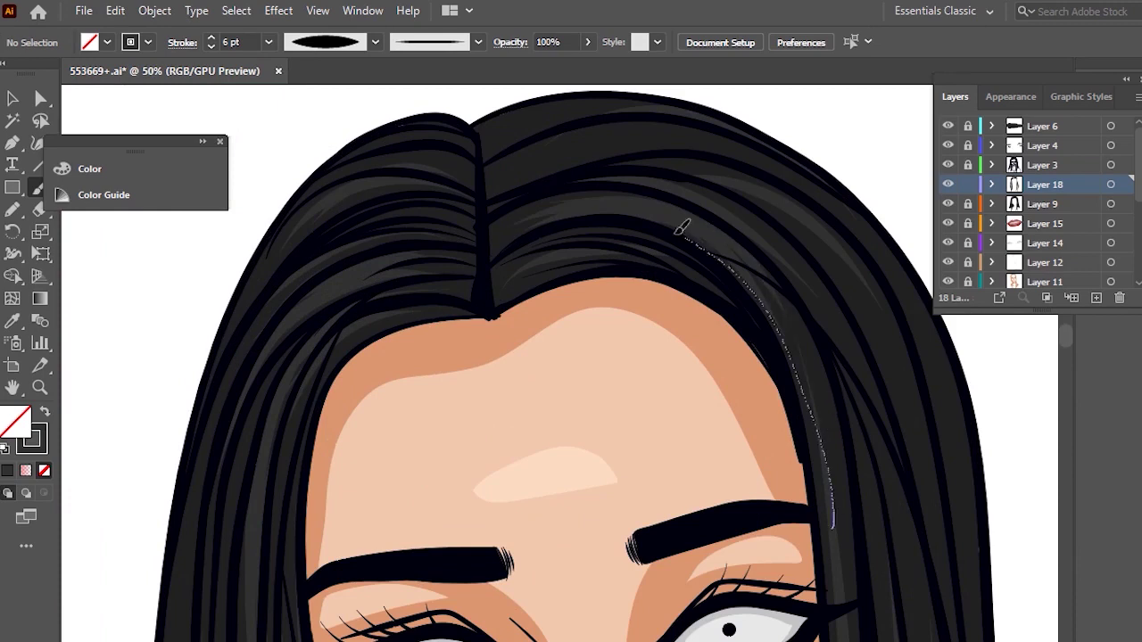
{"action": "left_click_drag", "start_coordinate": [836, 489], "coordinate": [692, 220]}
{"action": "scroll", "coordinate": [609, 179], "scroll_direction": "down", "scroll_amount": 3}
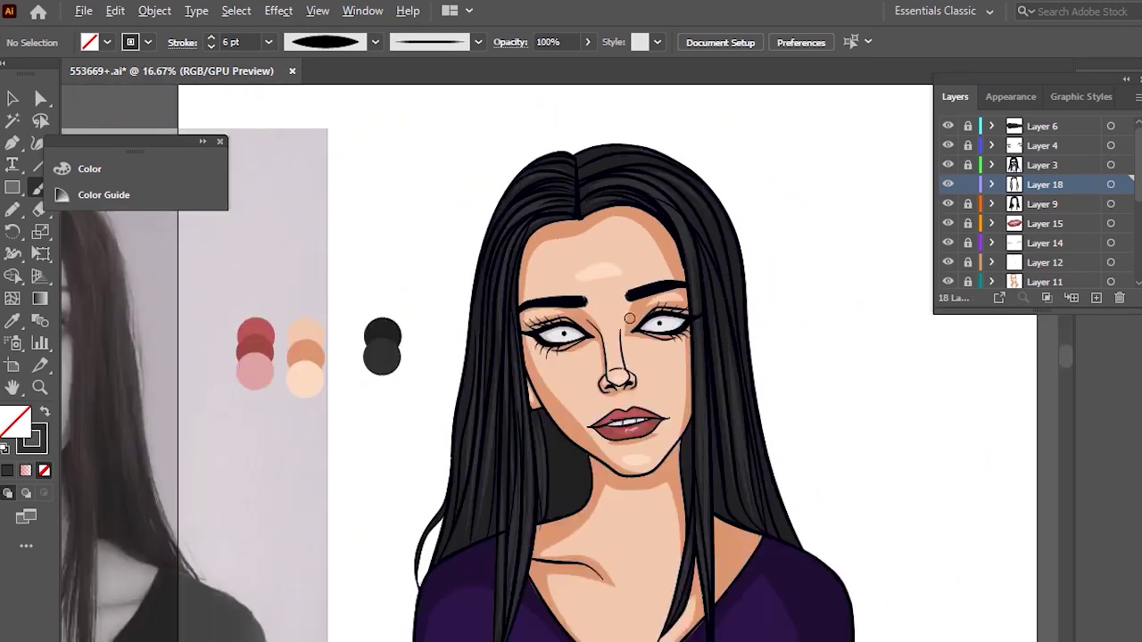
Examine the highlighted hair and the face, from the whole portrait to a close view of the nose and eyes.
{"action": "scroll", "coordinate": [425, 334], "scroll_direction": "up", "scroll_amount": 2}
{"action": "scroll", "coordinate": [681, 326], "scroll_direction": "down", "scroll_amount": 1}
{"action": "scroll", "coordinate": [739, 346], "scroll_direction": "up", "scroll_amount": 1}
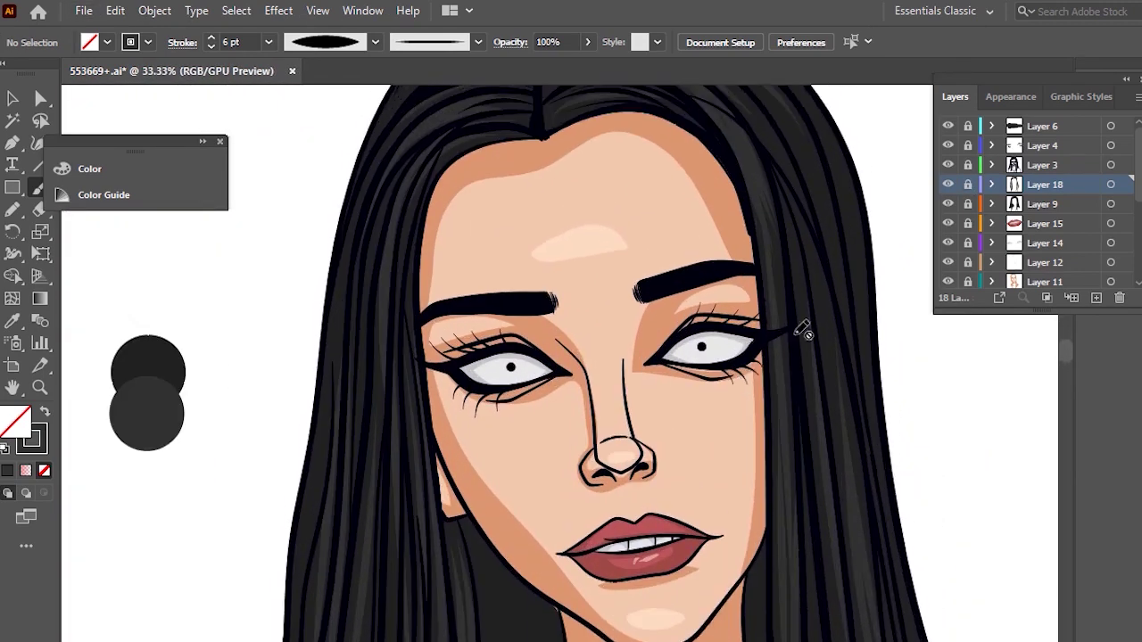
{"action": "scroll", "coordinate": [675, 344], "scroll_direction": "down", "scroll_amount": 1}
{"action": "scroll", "coordinate": [644, 367], "scroll_direction": "up", "scroll_amount": 2}
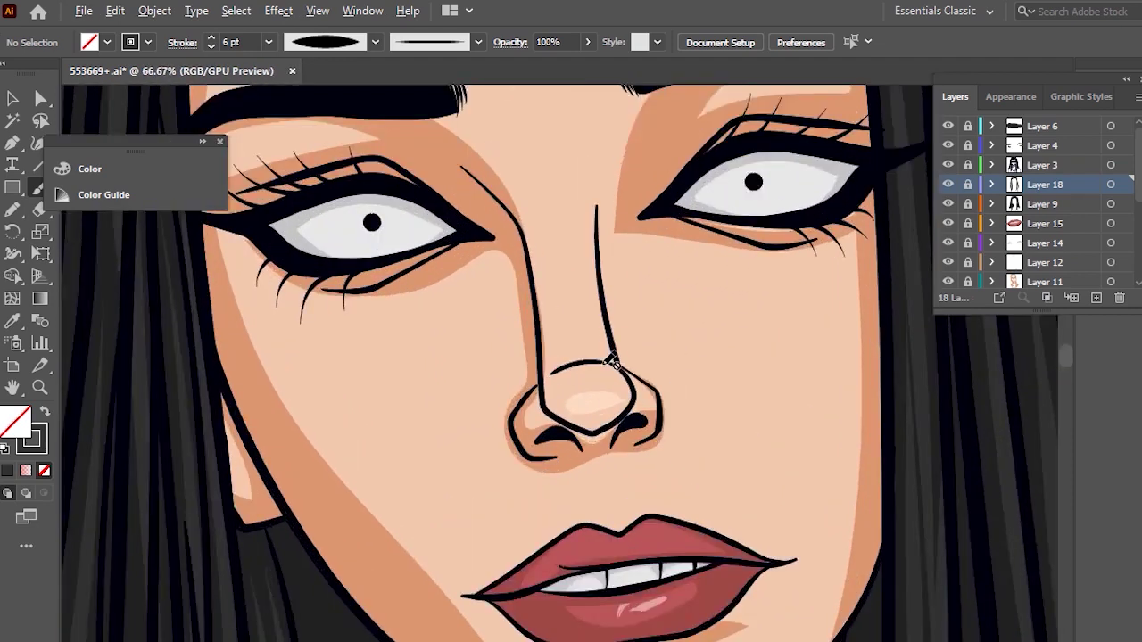
{"action": "scroll", "coordinate": [615, 361], "scroll_direction": "down", "scroll_amount": 1}
{"action": "scroll", "coordinate": [634, 366], "scroll_direction": "up", "scroll_amount": 4}
{"action": "scroll", "coordinate": [635, 364], "scroll_direction": "down", "scroll_amount": 1}
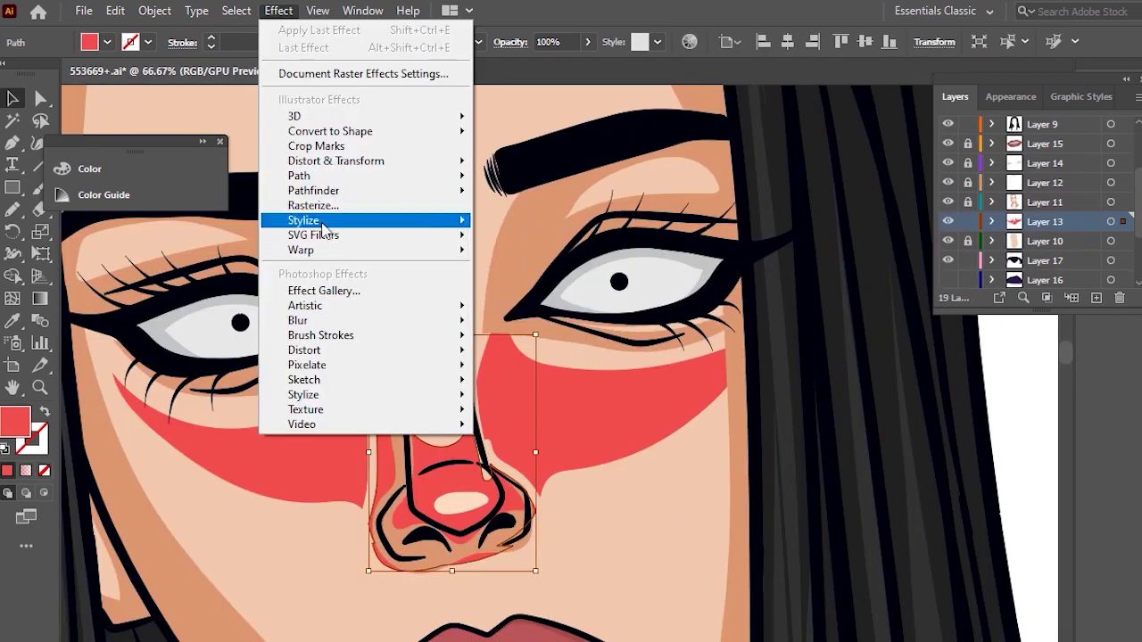
{"action": "mouse_move", "coordinate": [374, 316]}
{"action": "left_click", "coordinate": [517, 324]}
{"action": "left_click_drag", "start_coordinate": [1018, 376], "coordinate": [897, 353]}
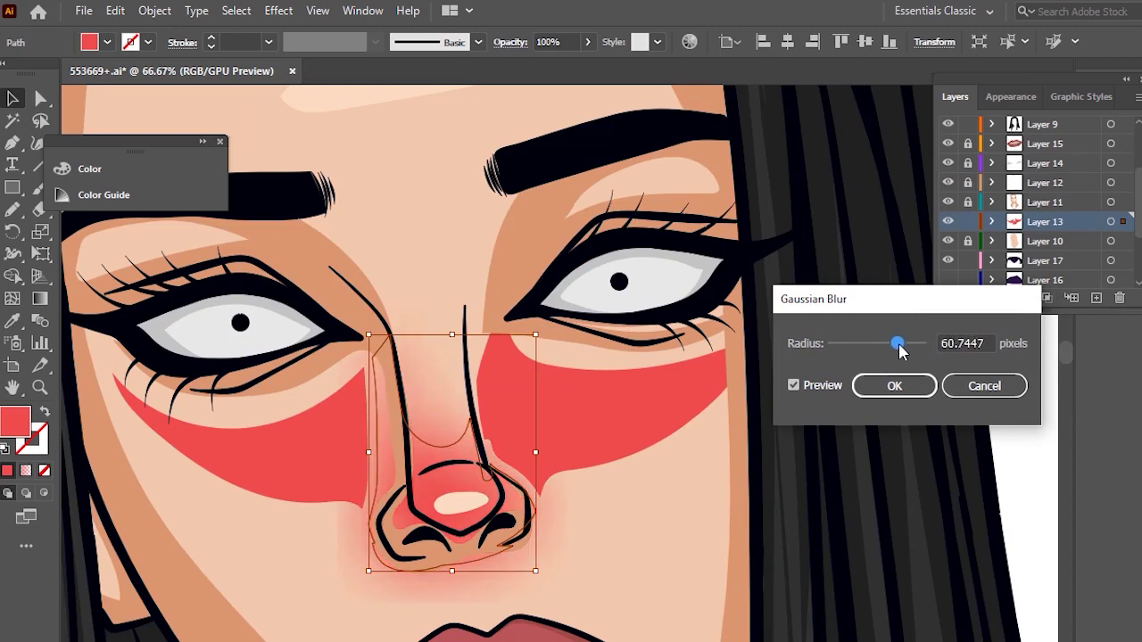
{"action": "left_click", "coordinate": [983, 385]}
Set the document raster effects resolution to 72 ppi.
{"action": "left_click", "coordinate": [278, 11]}
{"action": "left_click", "coordinate": [333, 77]}
{"action": "double_click", "coordinate": [530, 388]}
{"action": "type", "text": "72"}
{"action": "key", "text": "Return"}
Apply a Gaussian Blur to the red blush shapes on the nose and cheeks.
{"action": "left_click", "coordinate": [278, 11]}
{"action": "mouse_move", "coordinate": [303, 321]}
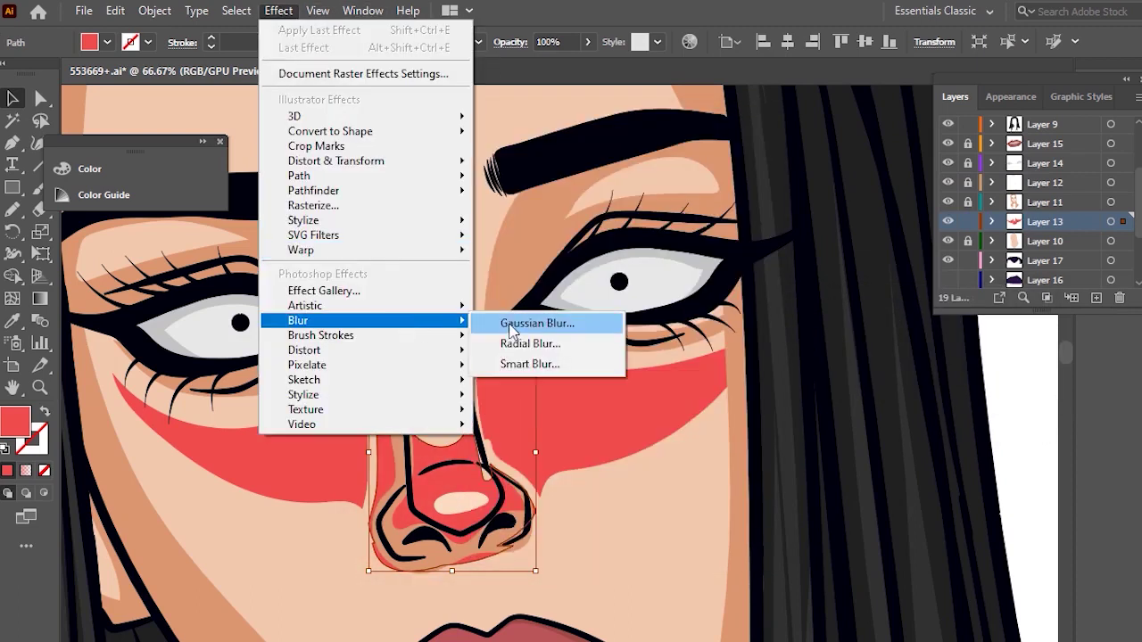
{"action": "left_click", "coordinate": [517, 327]}
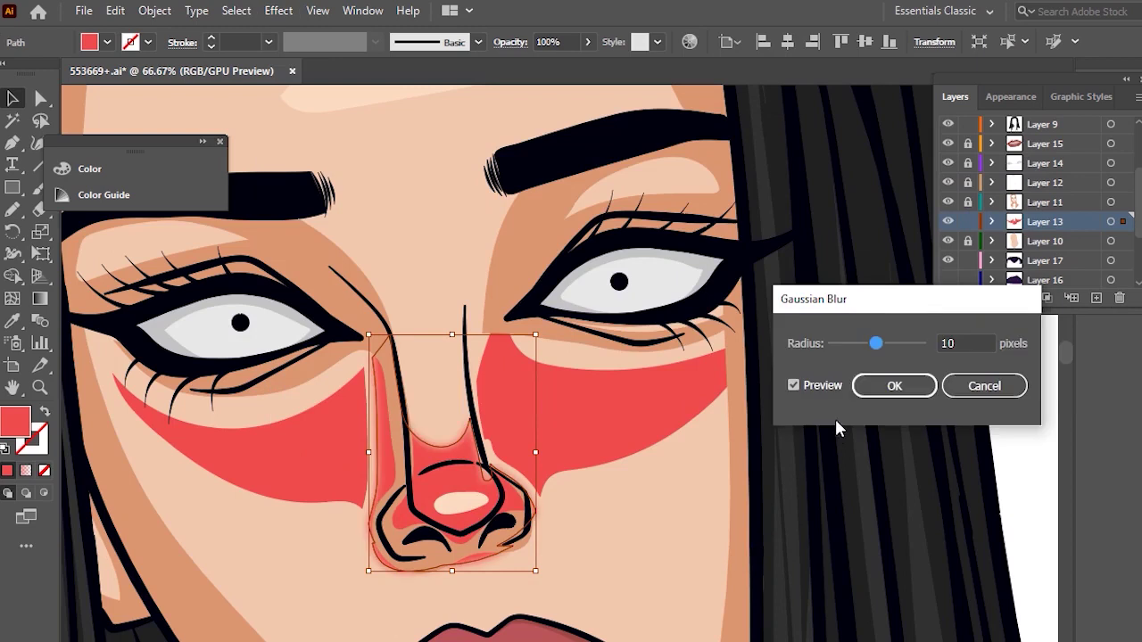
{"action": "left_click", "coordinate": [903, 383]}
{"action": "left_click", "coordinate": [616, 404]}
{"action": "left_click", "coordinate": [278, 11]}
{"action": "left_click", "coordinate": [314, 29]}
{"action": "left_click", "coordinate": [892, 385]}
Lower the opacity of the blurred blush shapes on the cheeks and nose.
{"action": "left_click", "coordinate": [587, 42]}
{"action": "left_click_drag", "start_coordinate": [590, 67], "coordinate": [545, 66]}
{"action": "scroll", "coordinate": [637, 200], "scroll_direction": "down", "scroll_amount": 1}
{"action": "left_click", "coordinate": [587, 44]}
{"action": "left_click", "coordinate": [508, 379]}
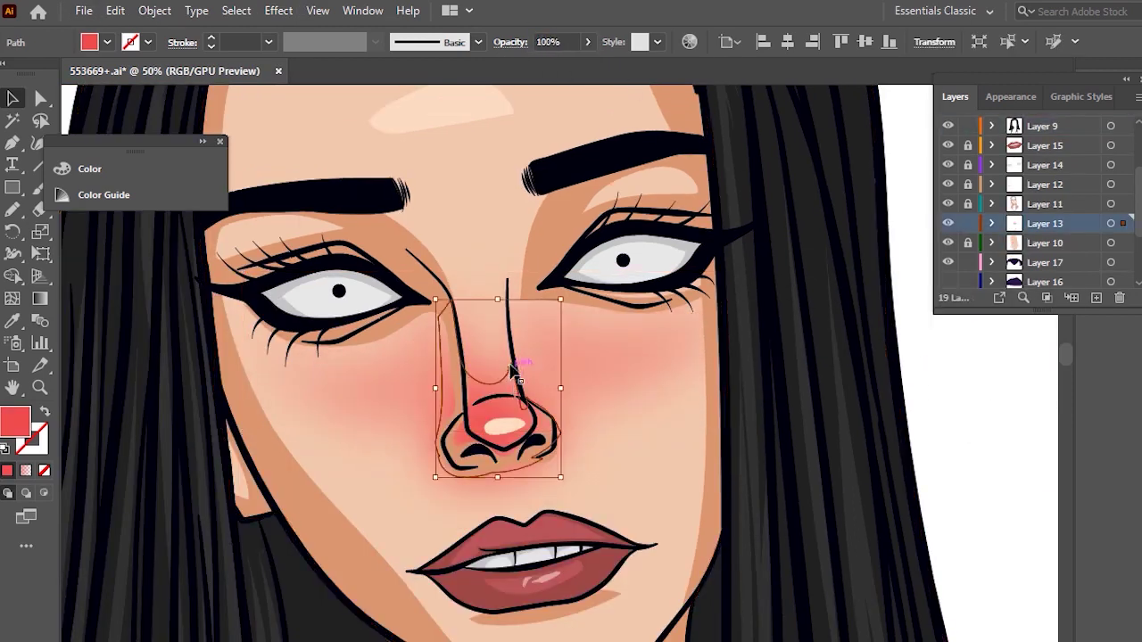
{"action": "scroll", "coordinate": [512, 362], "scroll_direction": "up", "scroll_amount": 2}
{"action": "scroll", "coordinate": [605, 295], "scroll_direction": "down", "scroll_amount": 2}
{"action": "left_click", "coordinate": [927, 368]}
{"action": "scroll", "coordinate": [513, 326], "scroll_direction": "down", "scroll_amount": 2}
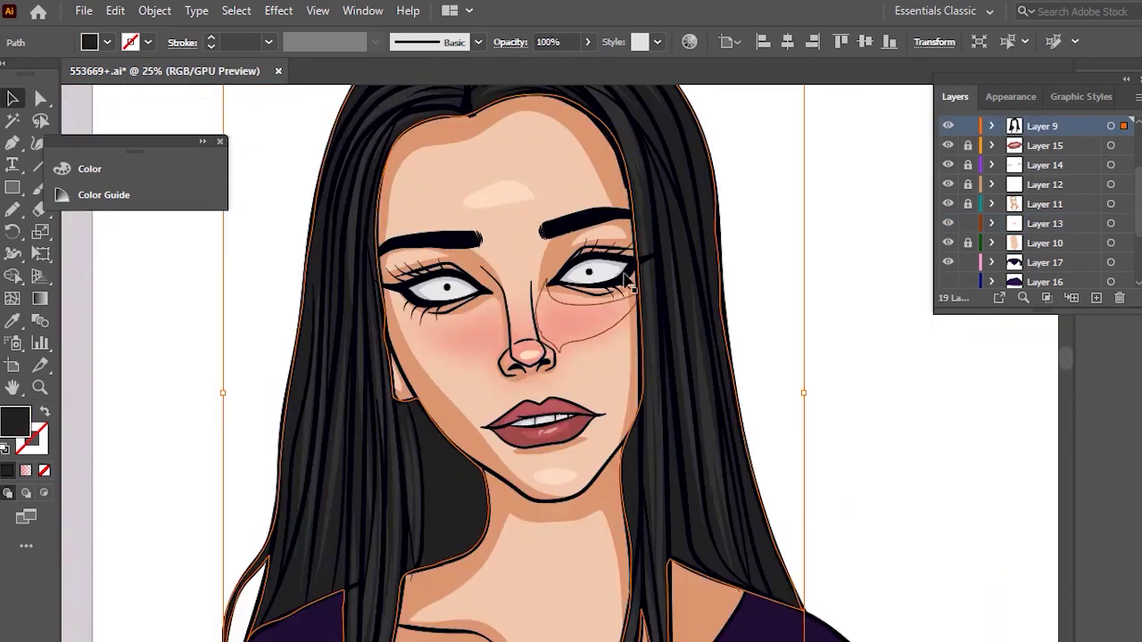
Examine how the softened blush looks on the face, both close up and in the whole portrait.
{"action": "scroll", "coordinate": [599, 290], "scroll_direction": "up", "scroll_amount": 1}
{"action": "scroll", "coordinate": [502, 253], "scroll_direction": "up", "scroll_amount": 3}
{"action": "scroll", "coordinate": [526, 294], "scroll_direction": "down", "scroll_amount": 1}
{"action": "scroll", "coordinate": [556, 353], "scroll_direction": "up", "scroll_amount": 1}
{"action": "scroll", "coordinate": [557, 337], "scroll_direction": "down", "scroll_amount": 3}
{"action": "scroll", "coordinate": [569, 450], "scroll_direction": "up", "scroll_amount": 1}
{"action": "scroll", "coordinate": [533, 308], "scroll_direction": "up", "scroll_amount": 1}
{"action": "scroll", "coordinate": [560, 361], "scroll_direction": "down", "scroll_amount": 2}
Deselect the hair shape and lock Layers 16 and 17.
{"action": "left_click", "coordinate": [802, 327]}
{"action": "left_click", "coordinate": [947, 281]}
{"action": "left_click_drag", "start_coordinate": [967, 281], "coordinate": [968, 262]}
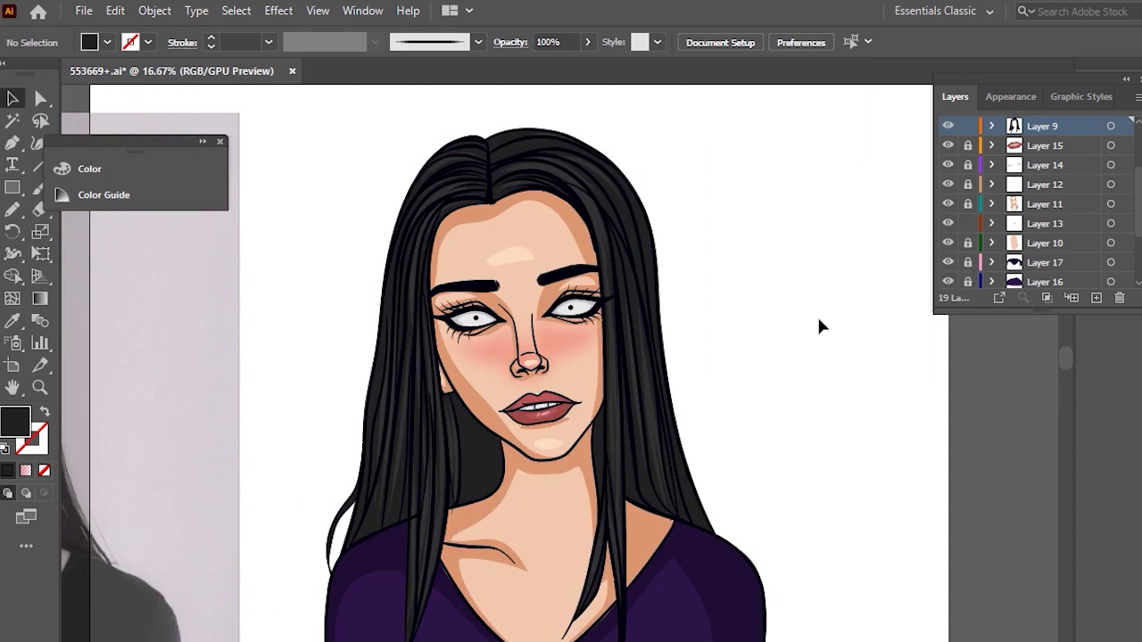
{"action": "scroll", "coordinate": [990, 258], "scroll_direction": "down", "scroll_amount": 3}
{"action": "left_click", "coordinate": [947, 260]}
Brush 20 pt peach strokes at 59% opacity on Layer 20 along both sides of the nose and under the right-hand eye.
{"action": "scroll", "coordinate": [703, 321], "scroll_direction": "down", "scroll_amount": 1}
{"action": "scroll", "coordinate": [702, 327], "scroll_direction": "up", "scroll_amount": 2}
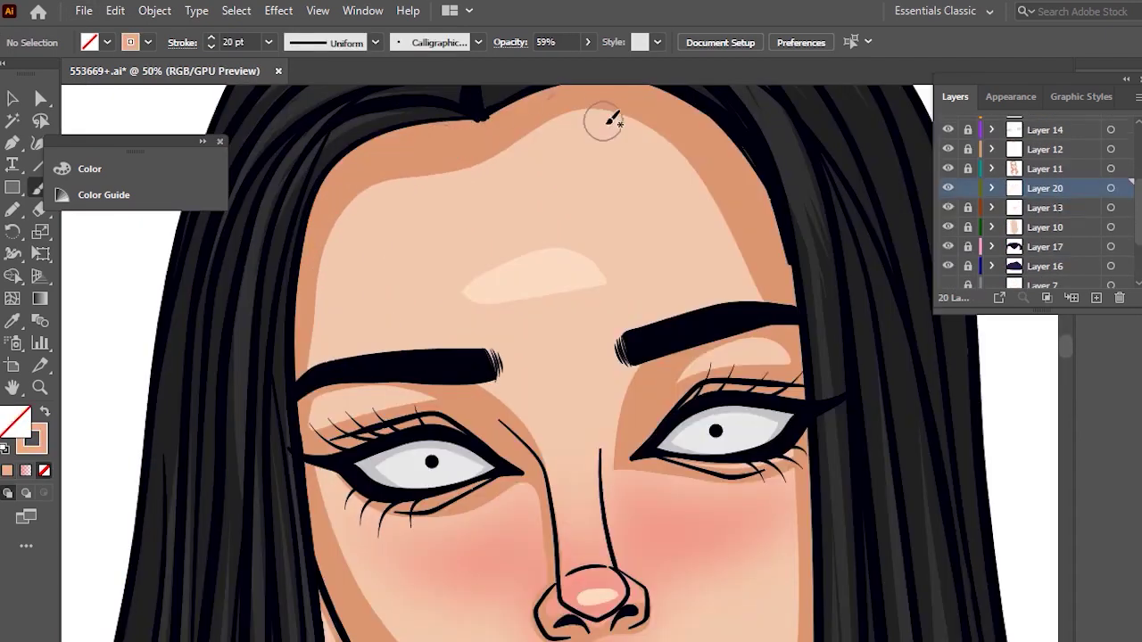
{"action": "scroll", "coordinate": [383, 426], "scroll_direction": "down", "scroll_amount": 5}
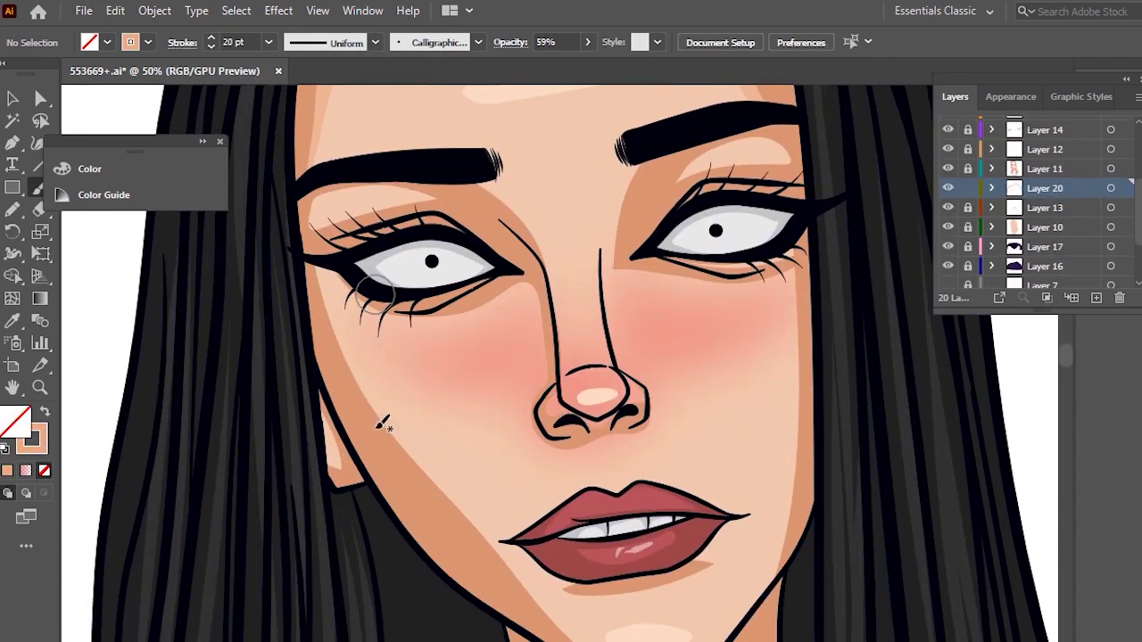
{"action": "mouse_move", "coordinate": [407, 186]}
{"action": "left_mouse_down"}
{"action": "mouse_move", "coordinate": [543, 266]}
{"action": "mouse_move", "coordinate": [556, 410]}
{"action": "left_mouse_up"}
{"action": "left_click_drag", "start_coordinate": [662, 152], "coordinate": [617, 367]}
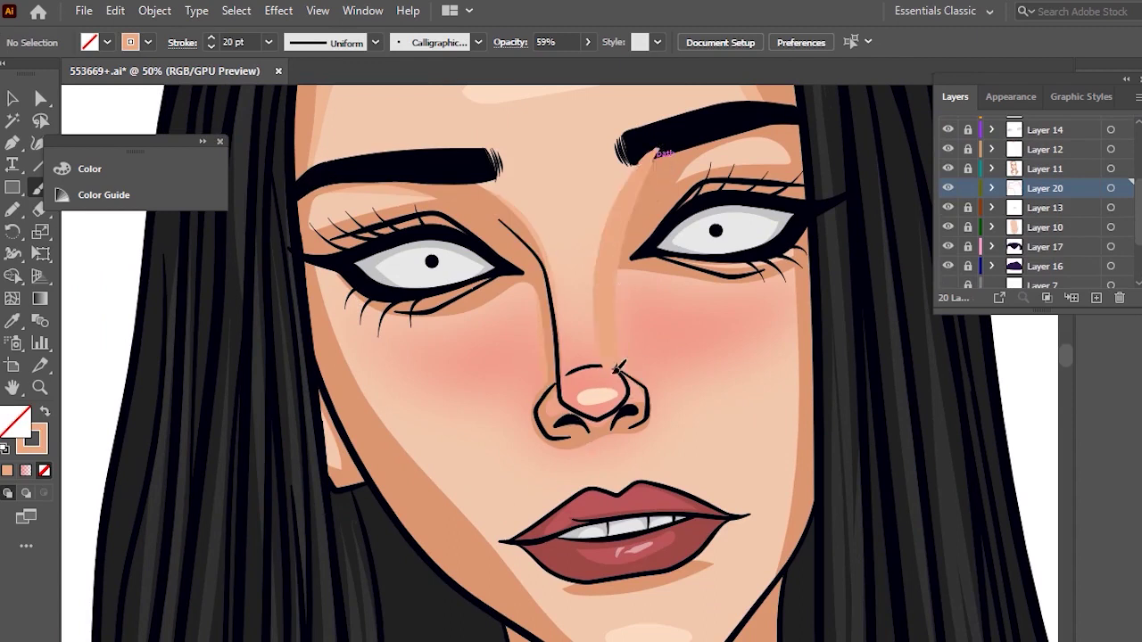
{"action": "left_click_drag", "start_coordinate": [794, 269], "coordinate": [619, 262]}
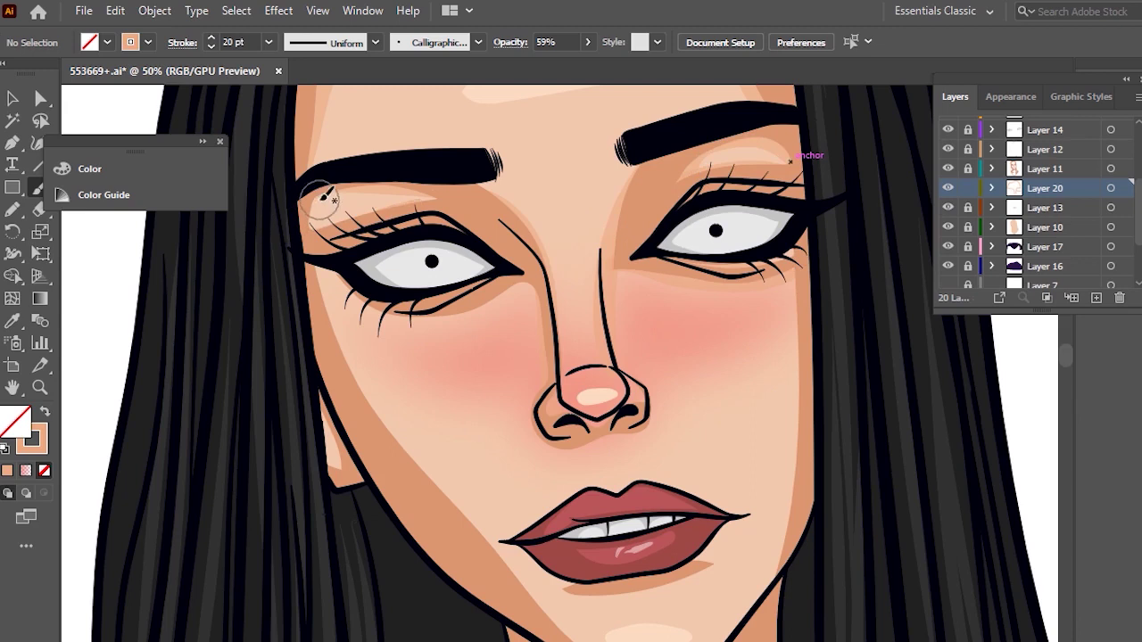
Brush soft peach transitions on the left-hand eyelid, from under that eye down the jaw, and along the opposite jaw edge.
{"action": "left_click_drag", "start_coordinate": [340, 223], "coordinate": [316, 223]}
{"action": "mouse_move", "coordinate": [438, 194]}
{"action": "left_mouse_down"}
{"action": "mouse_move", "coordinate": [316, 214]}
{"action": "mouse_move", "coordinate": [404, 206]}
{"action": "left_mouse_up"}
{"action": "mouse_move", "coordinate": [528, 289]}
{"action": "left_mouse_down"}
{"action": "mouse_move", "coordinate": [357, 362]}
{"action": "mouse_move", "coordinate": [576, 626]}
{"action": "left_mouse_up"}
{"action": "scroll", "coordinate": [592, 536], "scroll_direction": "down", "scroll_amount": 2}
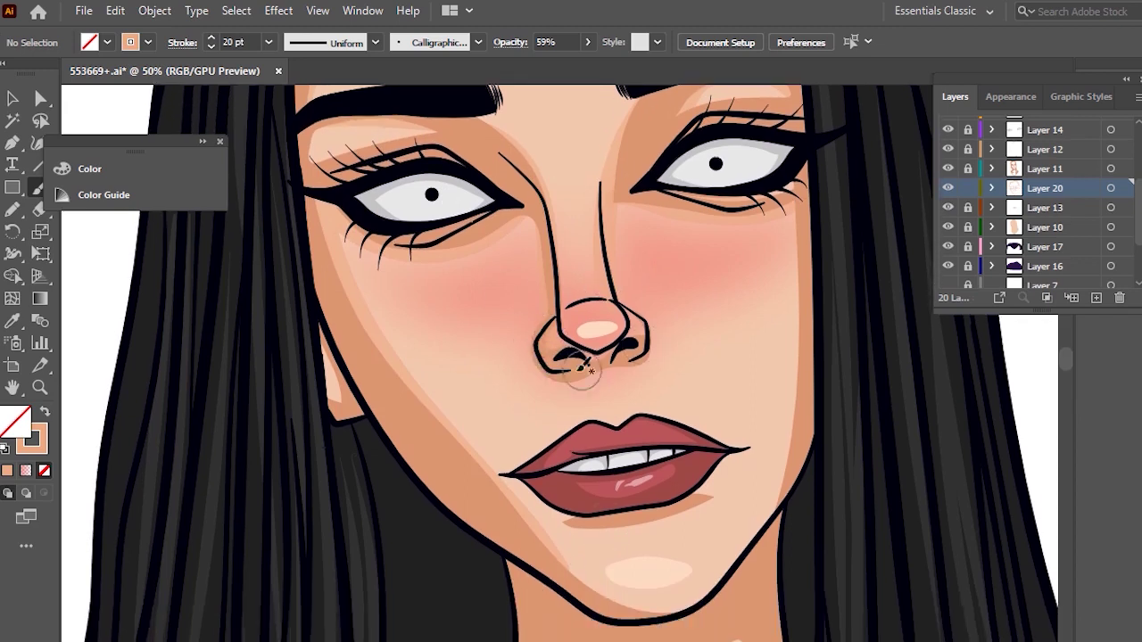
{"action": "mouse_move", "coordinate": [807, 222]}
{"action": "left_mouse_down"}
{"action": "mouse_move", "coordinate": [726, 561]}
{"action": "mouse_move", "coordinate": [765, 518]}
{"action": "mouse_move", "coordinate": [671, 625]}
{"action": "left_mouse_up"}
Undo the latest face strokes, then try another peach stroke down the right-hand cheek and undo it.
{"action": "key", "text": "ctrl+z"}
{"action": "key", "text": "ctrl+z"}
{"action": "key", "text": "ctrl+z"}
{"action": "key", "text": "ctrl+z"}
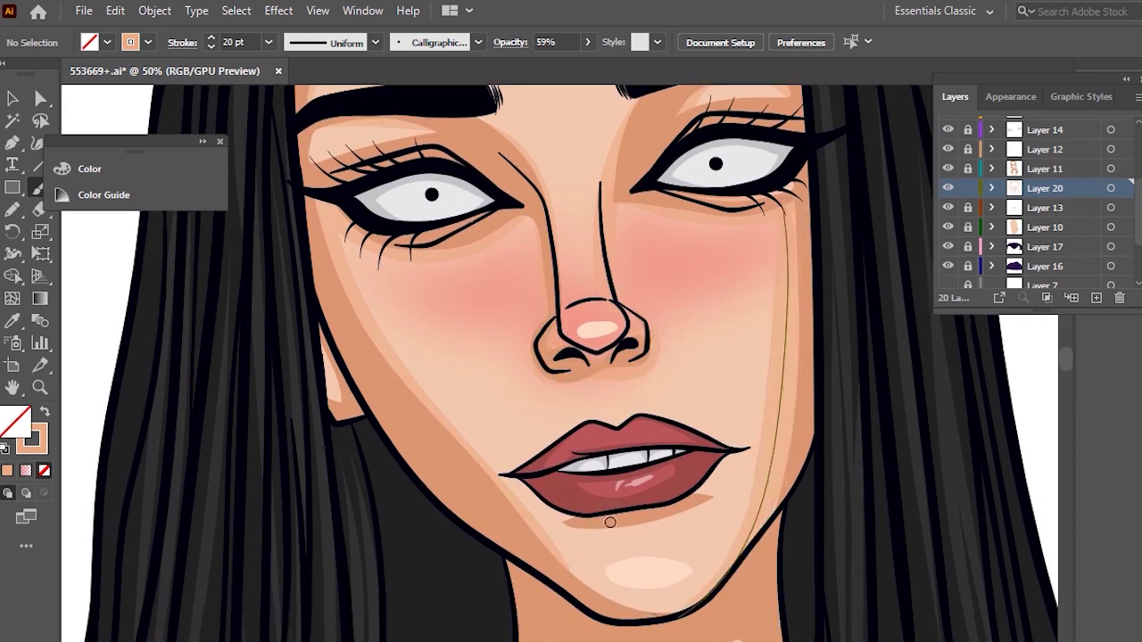
{"action": "key", "text": "ctrl+z"}
{"action": "scroll", "coordinate": [610, 520], "scroll_direction": "down", "scroll_amount": 1}
{"action": "scroll", "coordinate": [767, 517], "scroll_direction": "up", "scroll_amount": 1}
{"action": "mouse_move", "coordinate": [651, 198]}
{"action": "left_mouse_down"}
{"action": "mouse_move", "coordinate": [643, 347]}
{"action": "mouse_move", "coordinate": [613, 520]}
{"action": "left_mouse_up"}
{"action": "key", "text": "ctrl+z"}
Brush a peach transition stroke along the shadow beneath the lower lip, undoing and redrawing the faulty attempts.
{"action": "left_click_drag", "start_coordinate": [517, 511], "coordinate": [412, 521]}
{"action": "key", "text": "ctrl+z"}
{"action": "left_click_drag", "start_coordinate": [557, 496], "coordinate": [473, 513]}
{"action": "key", "text": "ctrl+z"}
{"action": "left_click_drag", "start_coordinate": [403, 521], "coordinate": [556, 496]}
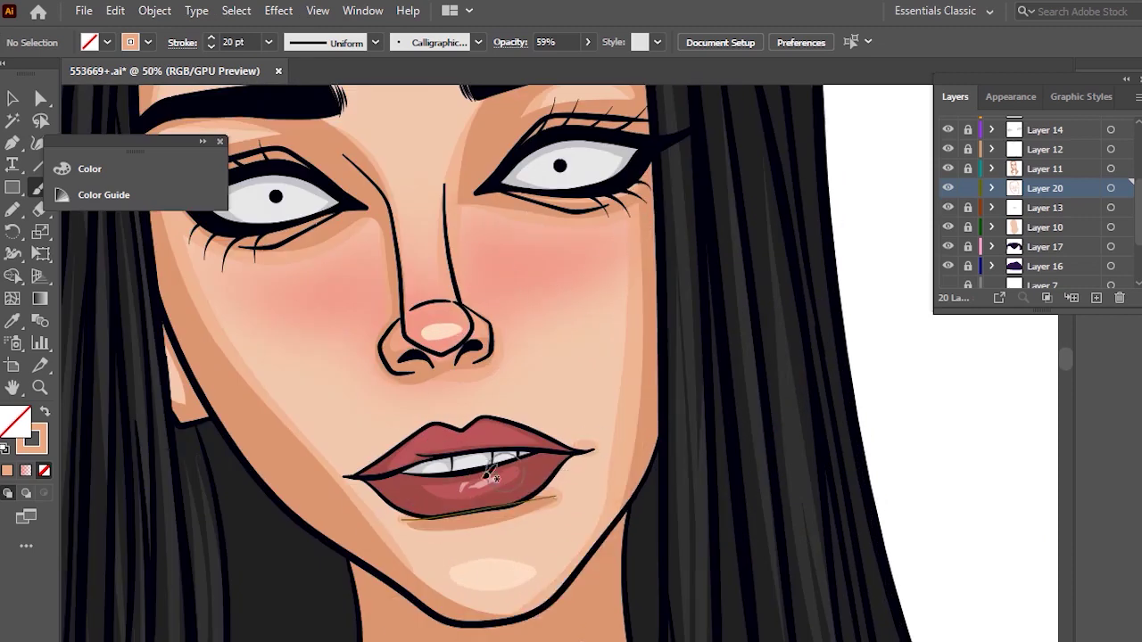
Brush peach transition strokes along the shadow edges of the neck and collarbone, redrawing the faulty stroke under the chin.
{"action": "scroll", "coordinate": [366, 471], "scroll_direction": "down", "scroll_amount": 1}
{"action": "scroll", "coordinate": [446, 382], "scroll_direction": "up", "scroll_amount": 1}
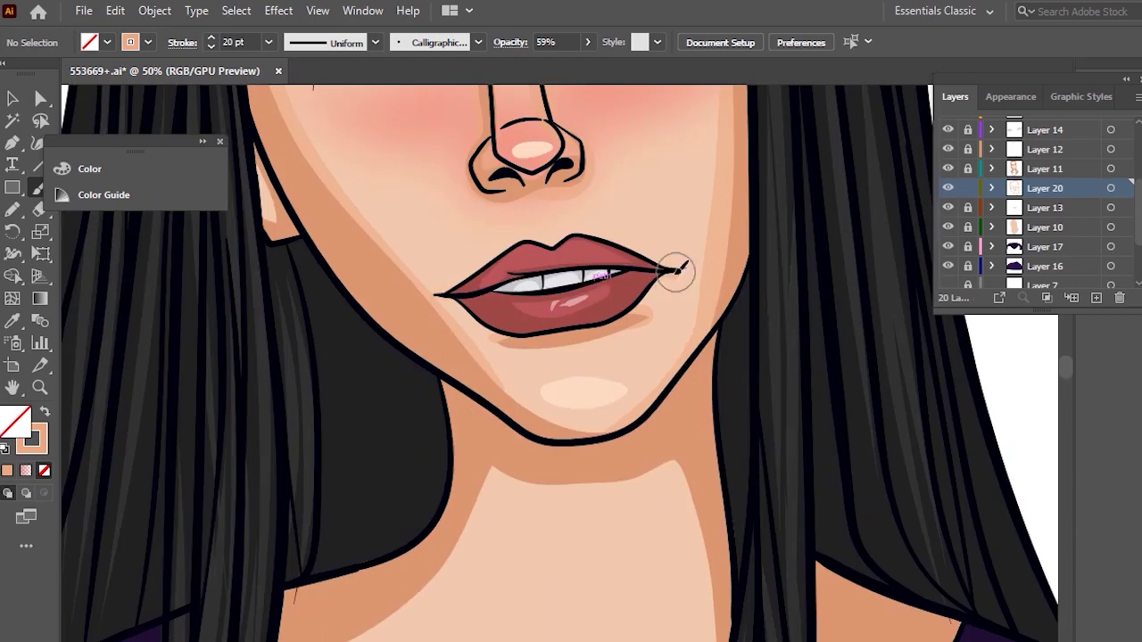
{"action": "scroll", "coordinate": [576, 468], "scroll_direction": "down", "scroll_amount": 3}
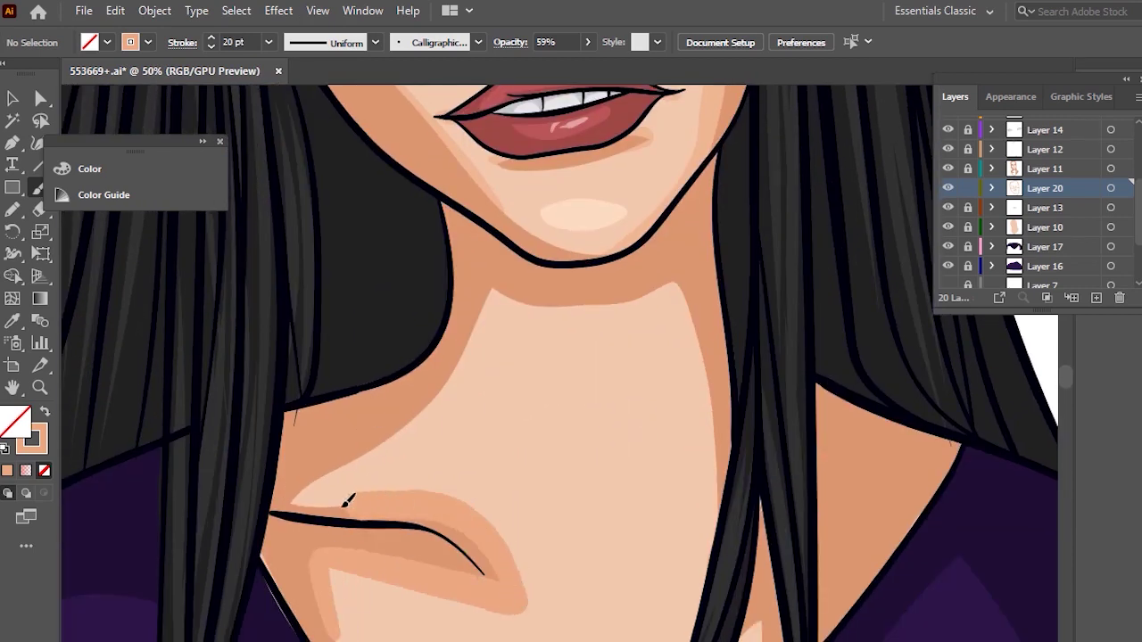
{"action": "left_click_drag", "start_coordinate": [509, 293], "coordinate": [510, 290]}
{"action": "mouse_move", "coordinate": [514, 305]}
{"action": "left_mouse_down"}
{"action": "mouse_move", "coordinate": [685, 305]}
{"action": "mouse_move", "coordinate": [682, 279]}
{"action": "mouse_move", "coordinate": [487, 307]}
{"action": "left_mouse_up"}
{"action": "key", "text": "ctrl+z"}
{"action": "mouse_move", "coordinate": [718, 513]}
{"action": "left_mouse_down"}
{"action": "mouse_move", "coordinate": [674, 287]}
{"action": "mouse_move", "coordinate": [483, 309]}
{"action": "left_mouse_up"}
Brush peach transition strokes along the chest shadow next to the V-shaped neckline, undoing the last stroke.
{"action": "scroll", "coordinate": [413, 413], "scroll_direction": "down", "scroll_amount": 2}
{"action": "scroll", "coordinate": [506, 407], "scroll_direction": "up", "scroll_amount": 1}
{"action": "scroll", "coordinate": [506, 407], "scroll_direction": "down", "scroll_amount": 3}
{"action": "left_click_drag", "start_coordinate": [616, 370], "coordinate": [464, 537]}
{"action": "left_click_drag", "start_coordinate": [537, 486], "coordinate": [619, 365]}
{"action": "mouse_move", "coordinate": [333, 341]}
{"action": "left_mouse_down"}
{"action": "mouse_move", "coordinate": [340, 379]}
{"action": "mouse_move", "coordinate": [483, 539]}
{"action": "mouse_move", "coordinate": [339, 355]}
{"action": "mouse_move", "coordinate": [495, 538]}
{"action": "left_mouse_up"}
{"action": "key", "text": "ctrl+z"}
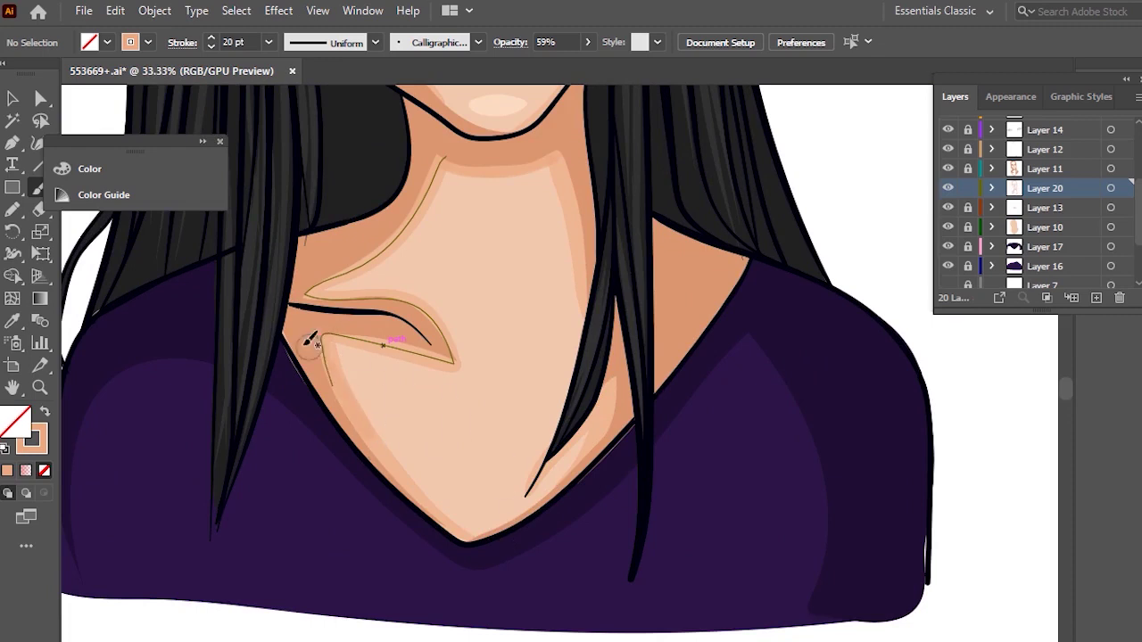
Try to extend the peach jaw stroke around the chin, undoing the attempts.
{"action": "scroll", "coordinate": [532, 346], "scroll_direction": "up", "scroll_amount": 3}
{"action": "scroll", "coordinate": [469, 361], "scroll_direction": "up", "scroll_amount": 1}
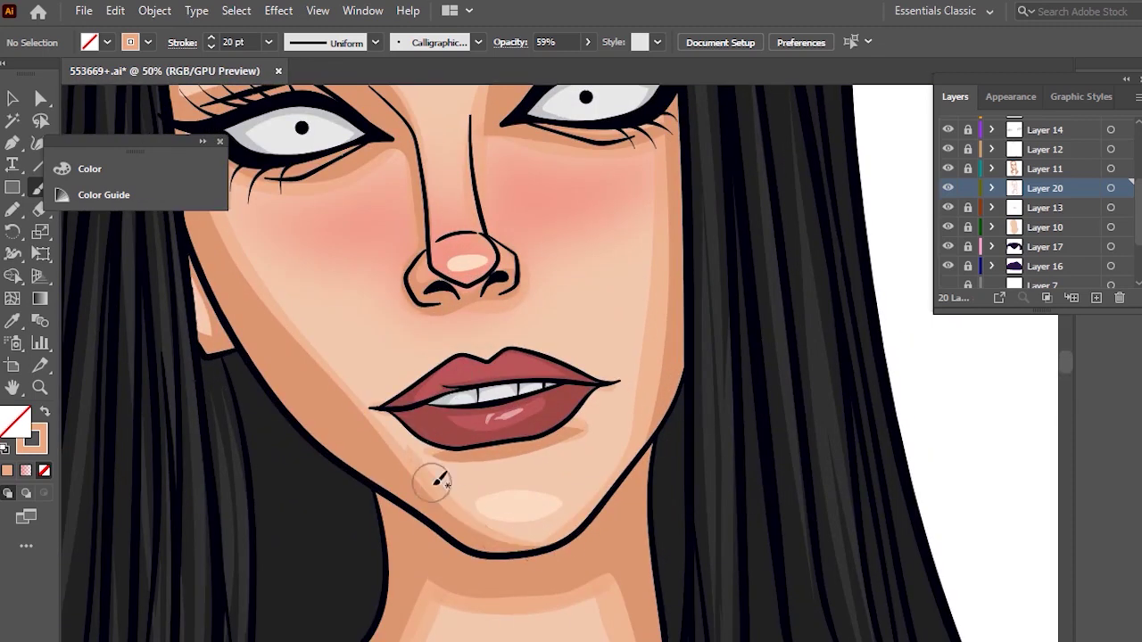
{"action": "left_click", "coordinate": [386, 435], "text": "ctrl"}
{"action": "left_click_drag", "start_coordinate": [414, 460], "coordinate": [522, 540]}
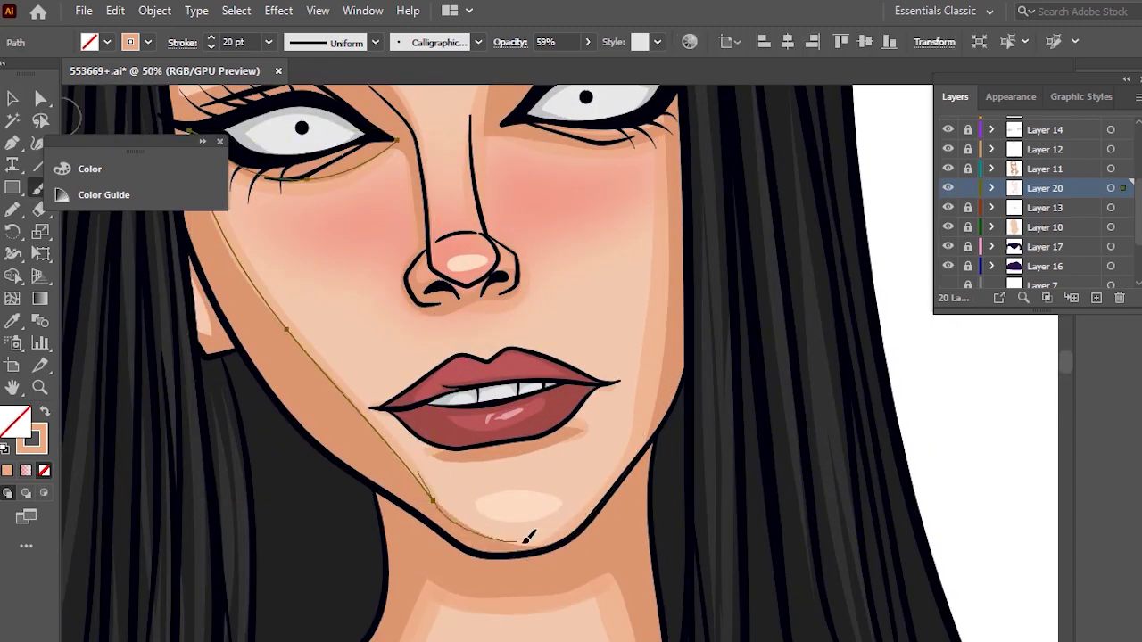
{"action": "key", "text": "ctrl+z"}
{"action": "mouse_move", "coordinate": [446, 499]}
{"action": "left_mouse_down"}
{"action": "mouse_move", "coordinate": [521, 538]}
{"action": "mouse_move", "coordinate": [573, 525]}
{"action": "mouse_move", "coordinate": [592, 496]}
{"action": "mouse_move", "coordinate": [467, 525]}
{"action": "mouse_move", "coordinate": [592, 537]}
{"action": "left_mouse_up"}
{"action": "key", "text": "ctrl+z"}
{"action": "key", "text": "ctrl+z"}
{"action": "scroll", "coordinate": [530, 545], "scroll_direction": "up", "scroll_amount": 2}
{"action": "scroll", "coordinate": [491, 528], "scroll_direction": "down", "scroll_amount": 1}
{"action": "key", "text": "ctrl+z"}
Try redrawing the peach strokes along the jaw and lower chin, undoing each one.
{"action": "mouse_move", "coordinate": [328, 377]}
{"action": "left_mouse_down"}
{"action": "mouse_move", "coordinate": [399, 443]}
{"action": "mouse_move", "coordinate": [623, 483]}
{"action": "left_mouse_up"}
{"action": "key", "text": "ctrl+z"}
{"action": "mouse_move", "coordinate": [340, 391]}
{"action": "left_mouse_down"}
{"action": "mouse_move", "coordinate": [462, 477]}
{"action": "mouse_move", "coordinate": [655, 419]}
{"action": "mouse_move", "coordinate": [490, 511]}
{"action": "left_mouse_up"}
{"action": "left_click", "coordinate": [571, 357], "text": "ctrl"}
{"action": "key", "text": "ctrl+z"}
{"action": "left_click_drag", "start_coordinate": [674, 439], "coordinate": [552, 509]}
{"action": "key", "text": "ctrl+z"}
Brush a peach transition stroke along the forehead shadow edge down to the left-hand eyebrow.
{"action": "scroll", "coordinate": [387, 371], "scroll_direction": "down", "scroll_amount": 4}
{"action": "scroll", "coordinate": [375, 276], "scroll_direction": "up", "scroll_amount": 2}
{"action": "left_click_drag", "start_coordinate": [257, 281], "coordinate": [234, 365]}
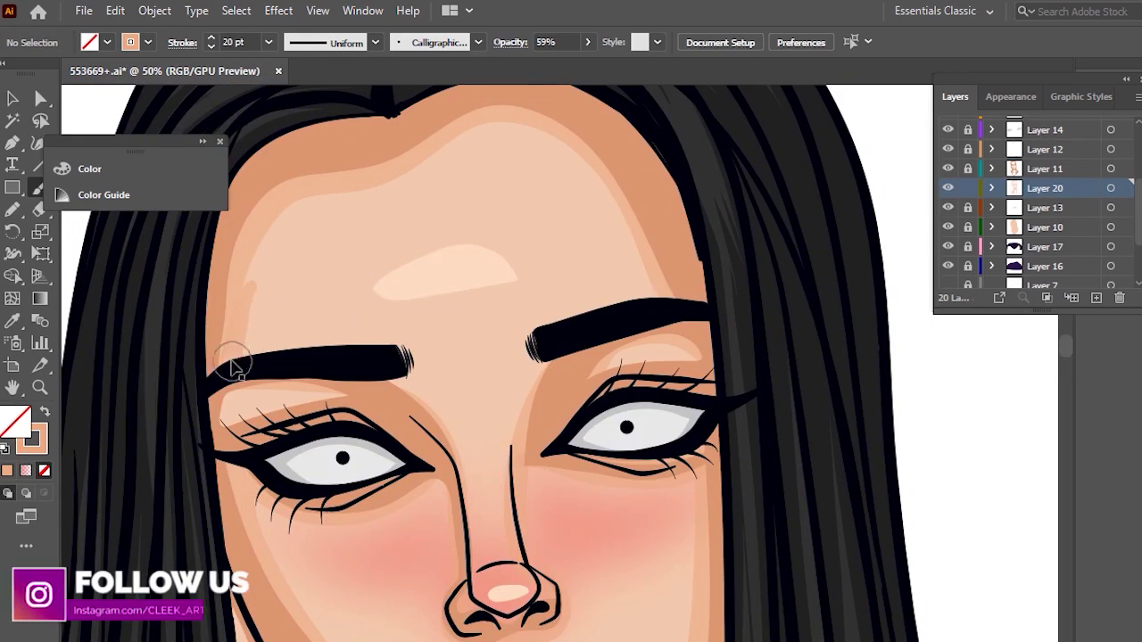
Undo the last forehead stroke, and try a peach transition stroke on the ear, undoing it as well.
{"action": "key", "text": "ctrl+z"}
{"action": "scroll", "coordinate": [383, 183], "scroll_direction": "down", "scroll_amount": 1}
{"action": "scroll", "coordinate": [312, 528], "scroll_direction": "up", "scroll_amount": 3}
{"action": "left_click_drag", "start_coordinate": [265, 326], "coordinate": [266, 371]}
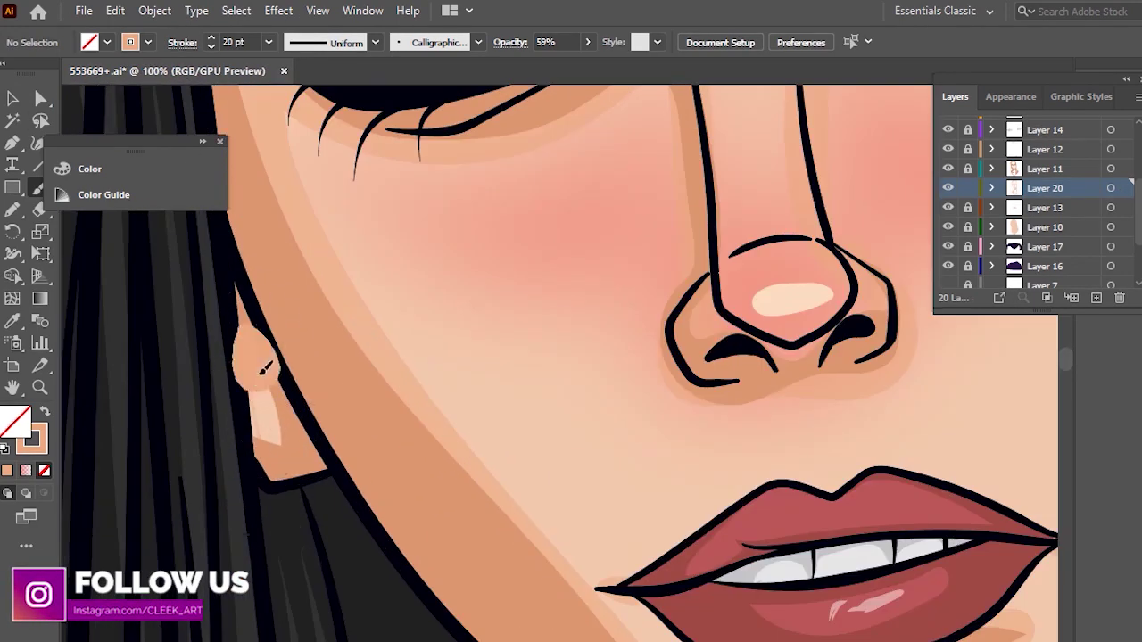
{"action": "key", "text": "ctrl+z"}
Brush peach transition strokes along the inner shadow of the right-hand eye and down the side of the nose bridge.
{"action": "scroll", "coordinate": [439, 301], "scroll_direction": "down", "scroll_amount": 2}
{"action": "scroll", "coordinate": [439, 302], "scroll_direction": "down", "scroll_amount": 3}
{"action": "scroll", "coordinate": [524, 305], "scroll_direction": "up", "scroll_amount": 2}
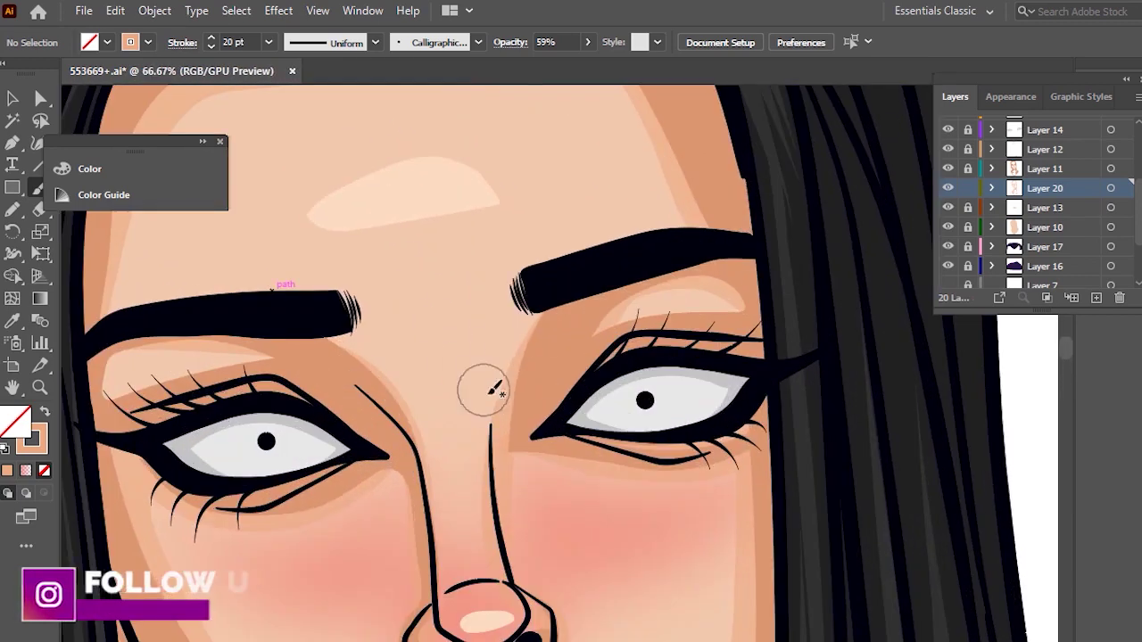
{"action": "left_click", "coordinate": [497, 426], "text": "ctrl"}
{"action": "key", "text": "Delete"}
{"action": "scroll", "coordinate": [536, 341], "scroll_direction": "down", "scroll_amount": 3}
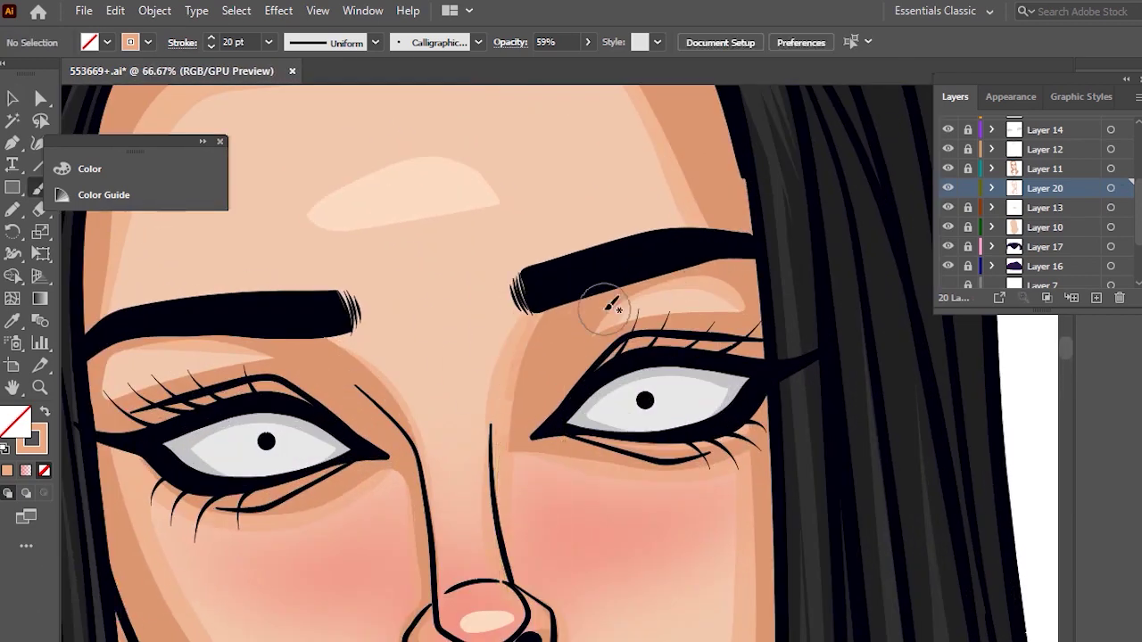
{"action": "scroll", "coordinate": [454, 331], "scroll_direction": "up", "scroll_amount": 3}
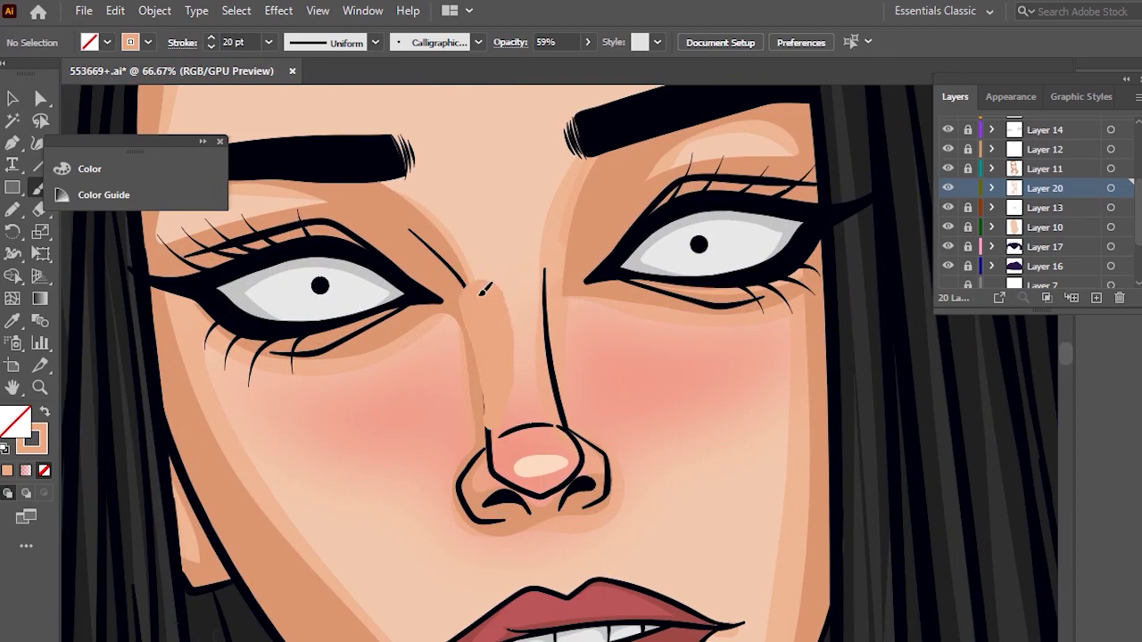
{"action": "scroll", "coordinate": [553, 270], "scroll_direction": "down", "scroll_amount": 3}
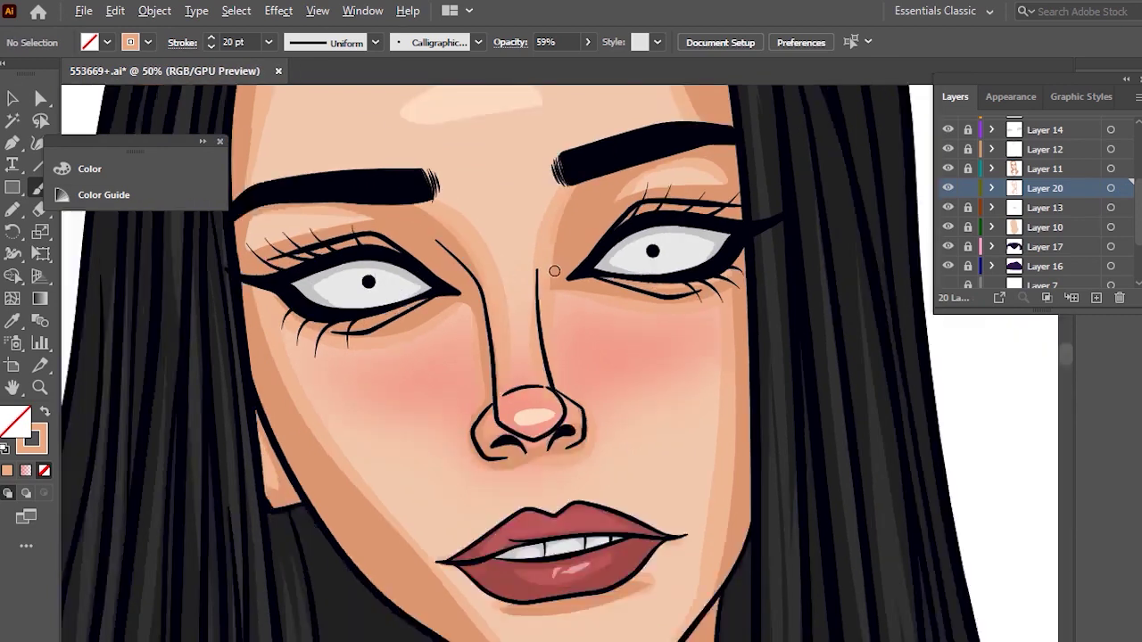
Brush peach transition strokes around the edges of the light eyelid area below the left-hand eyebrow.
{"action": "scroll", "coordinate": [561, 345], "scroll_direction": "up", "scroll_amount": 2}
{"action": "scroll", "coordinate": [548, 377], "scroll_direction": "up", "scroll_amount": 5}
{"action": "scroll", "coordinate": [509, 247], "scroll_direction": "up", "scroll_amount": 4}
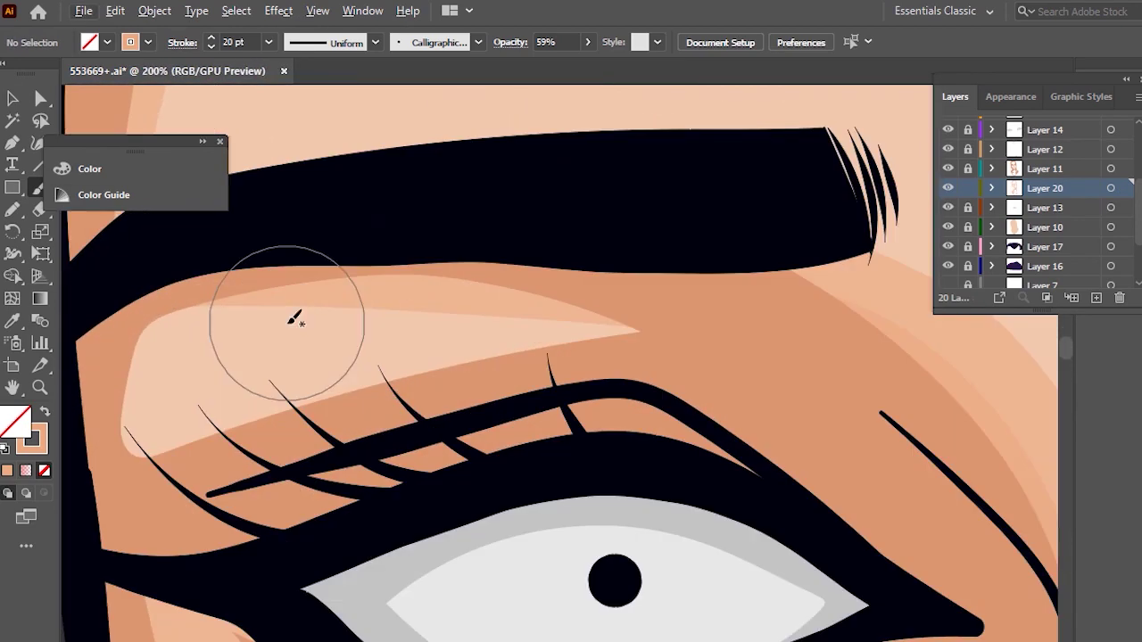
{"action": "scroll", "coordinate": [688, 348], "scroll_direction": "down", "scroll_amount": 1}
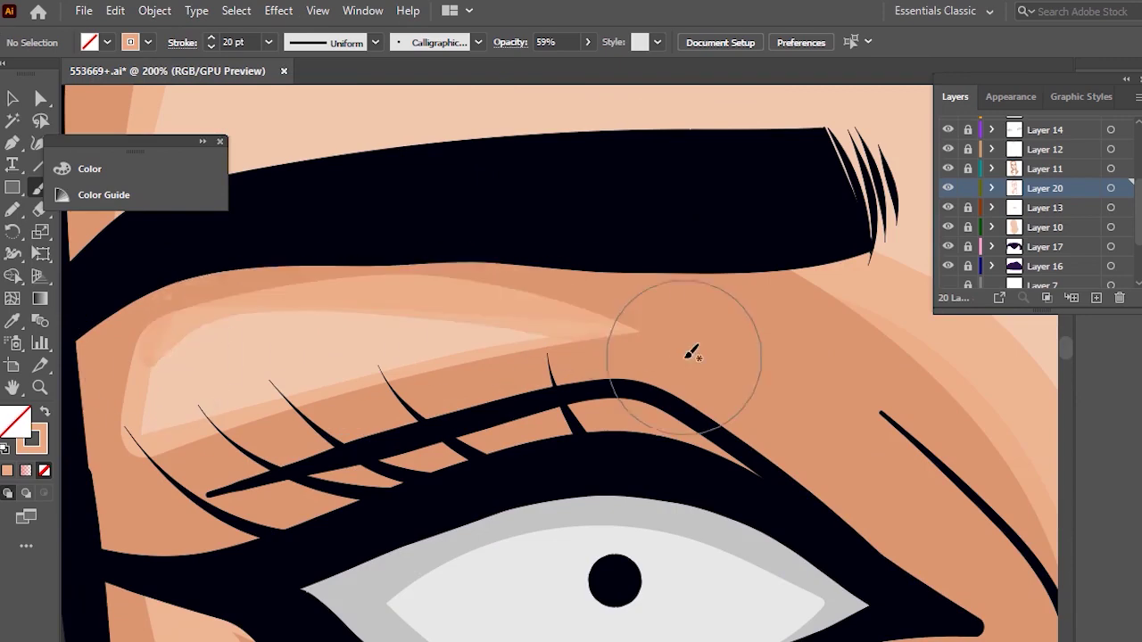
{"action": "scroll", "coordinate": [670, 235], "scroll_direction": "down", "scroll_amount": 7}
{"action": "scroll", "coordinate": [623, 346], "scroll_direction": "up", "scroll_amount": 4}
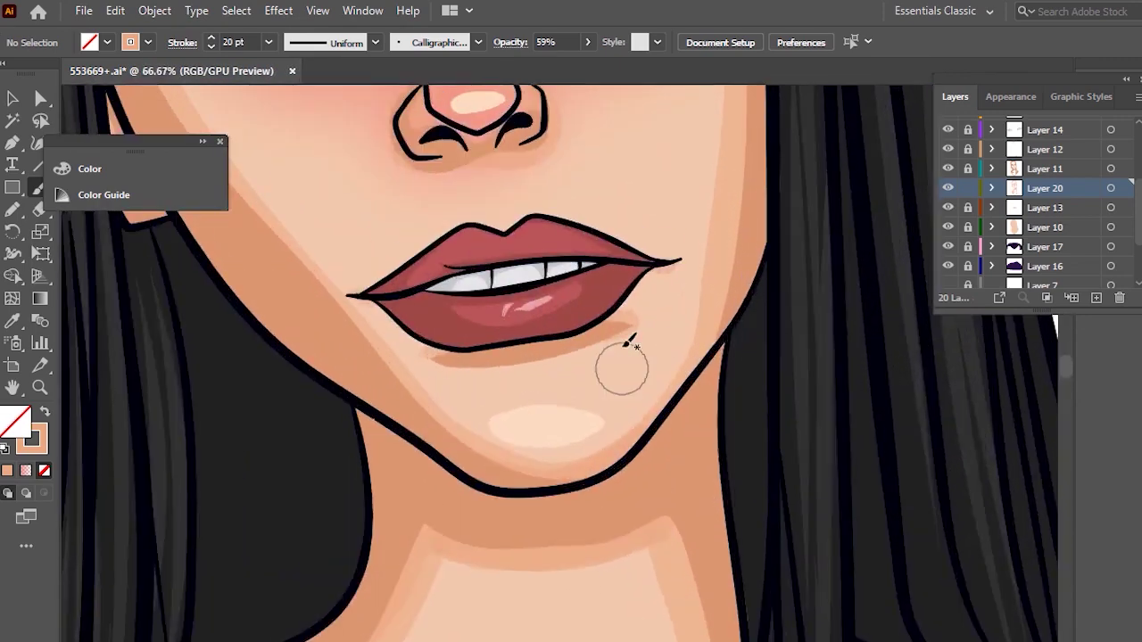
{"action": "scroll", "coordinate": [620, 357], "scroll_direction": "down", "scroll_amount": 2}
{"action": "scroll", "coordinate": [606, 330], "scroll_direction": "up", "scroll_amount": 3}
{"action": "scroll", "coordinate": [599, 318], "scroll_direction": "up", "scroll_amount": 1}
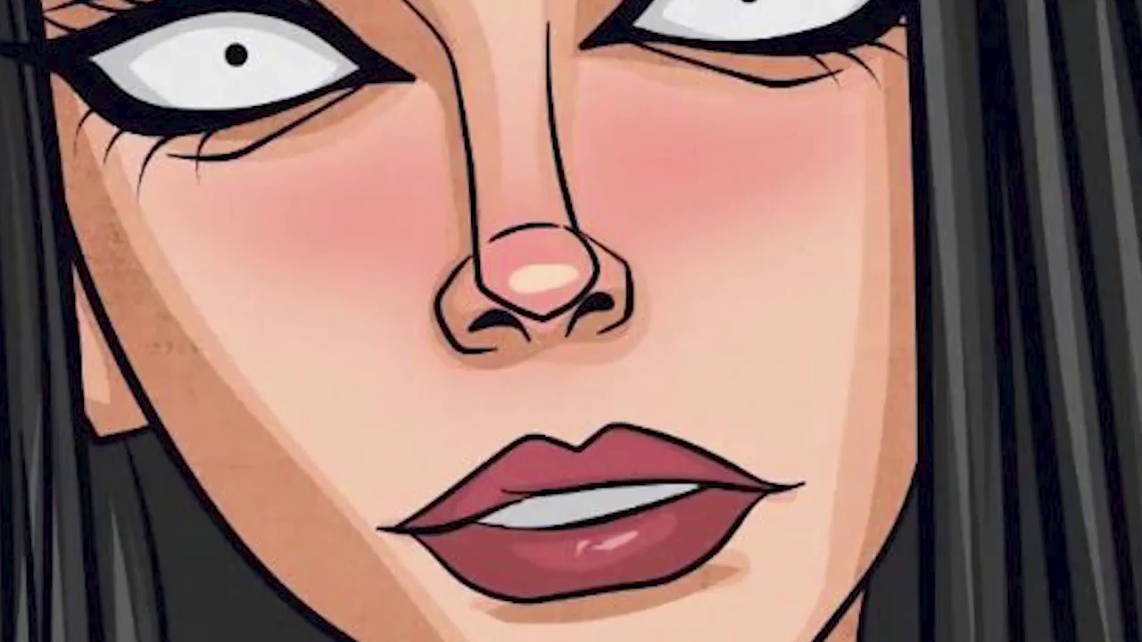